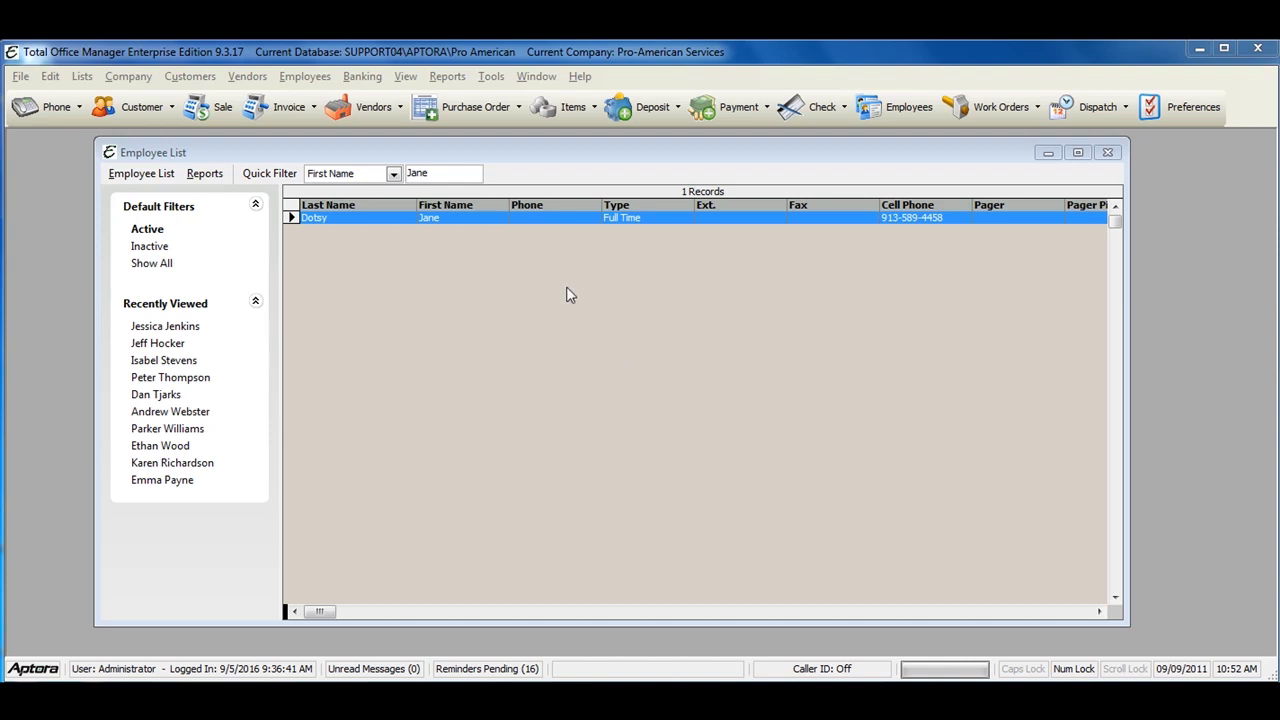
Step: From the Employee List, open Employee Payroll Items for the filtered employee's row
click(298, 77)
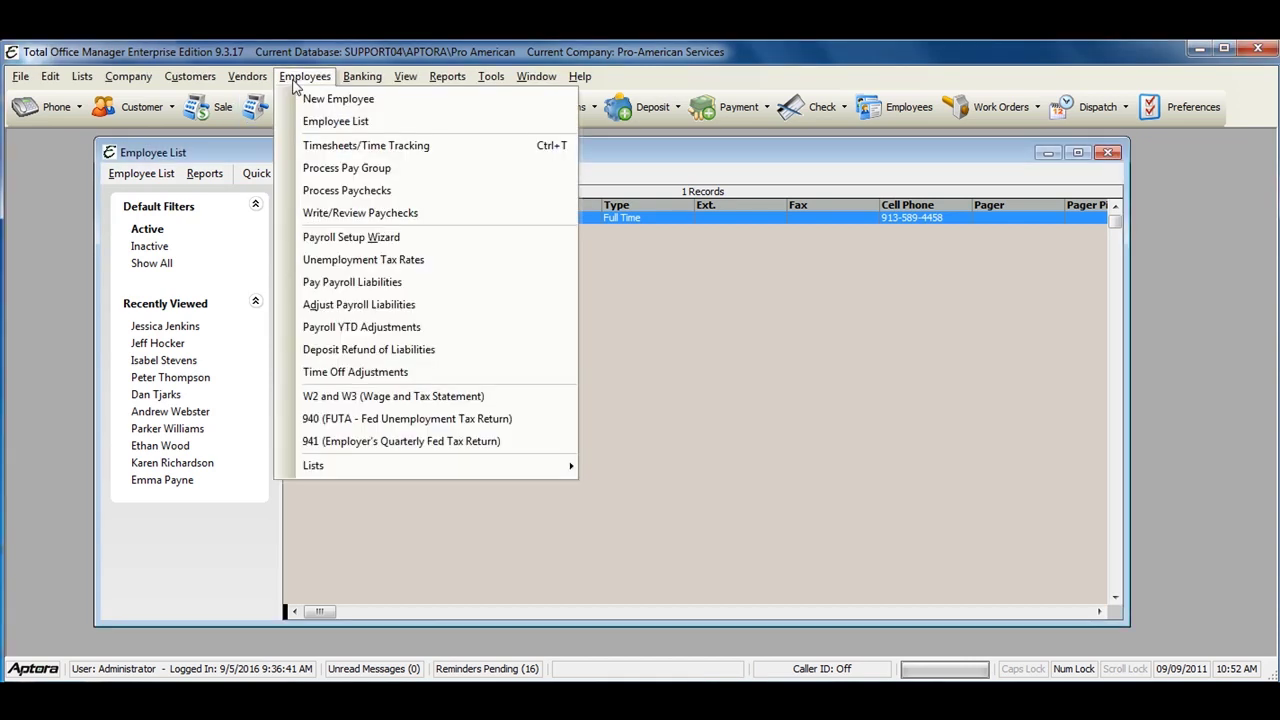
click(343, 127)
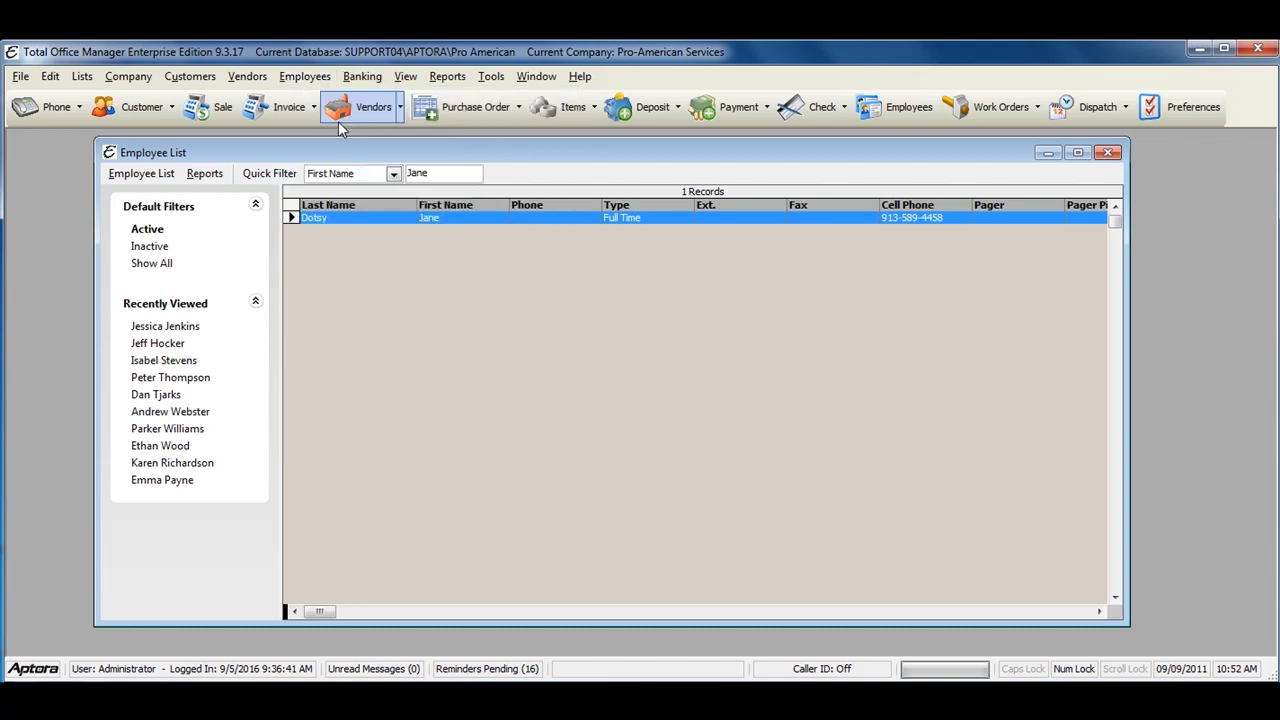
drag(340, 158, 376, 158)
right_click(393, 219)
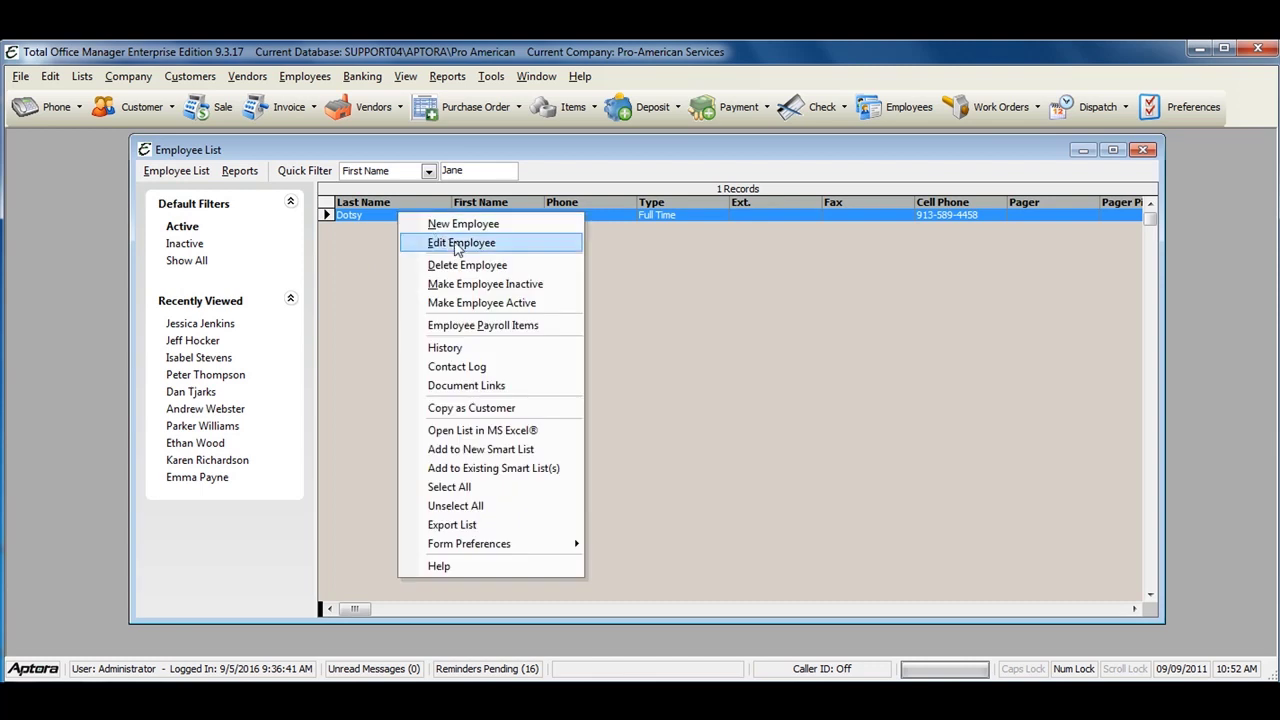
click(483, 327)
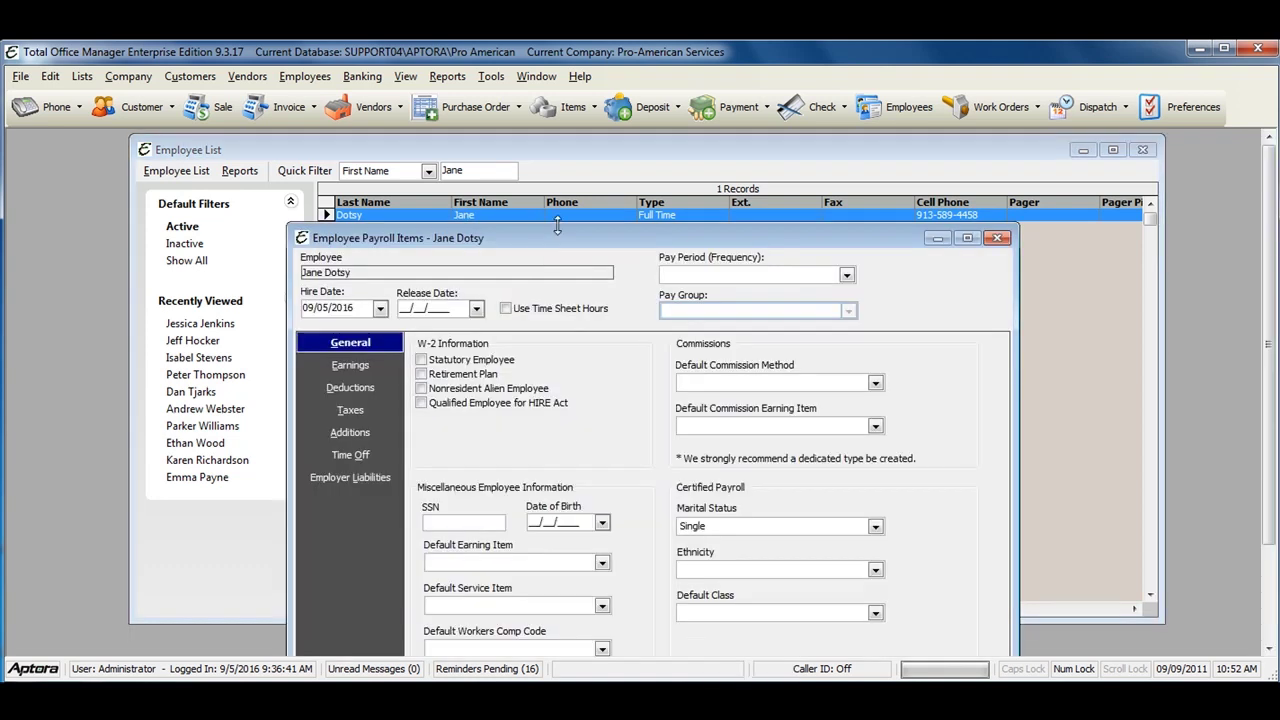
Step: Enter hire date 08/01/2011, then choose Weekly pay period and All Employees pay group
mouse_move(476, 164)
mouse_down()
mouse_move(493, 206)
mouse_move(476, 149)
mouse_up()
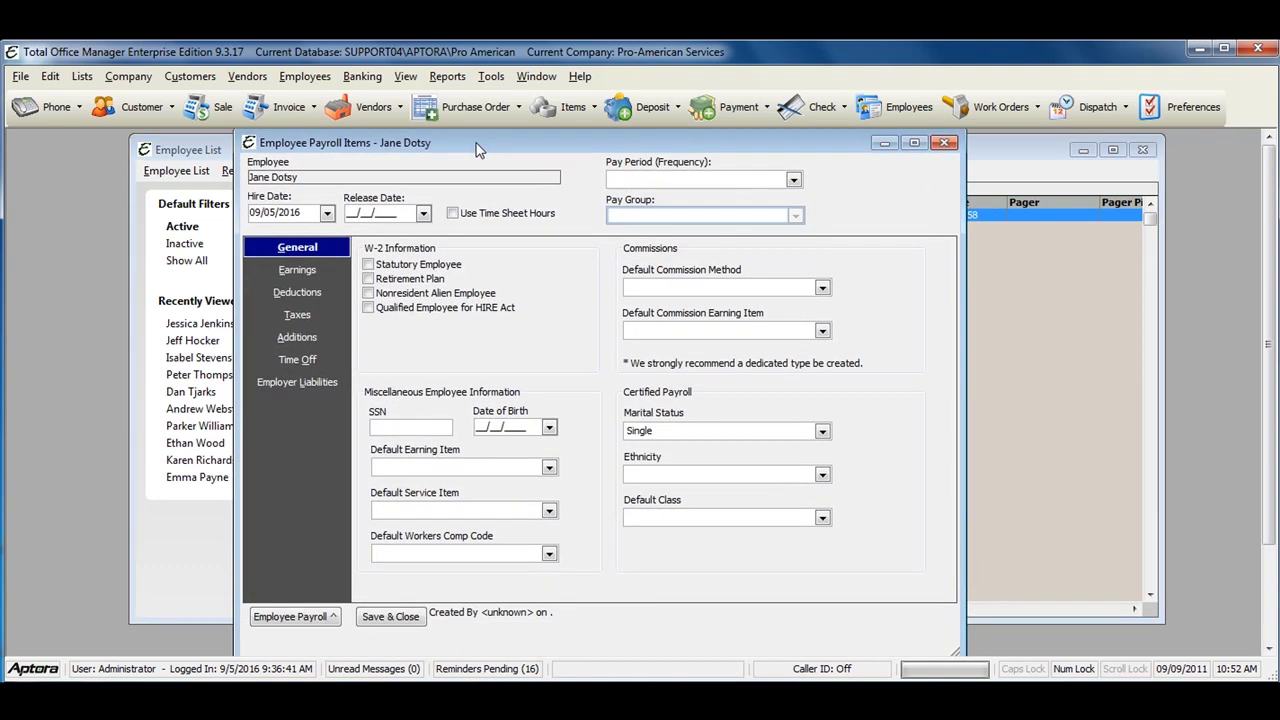
click(316, 213)
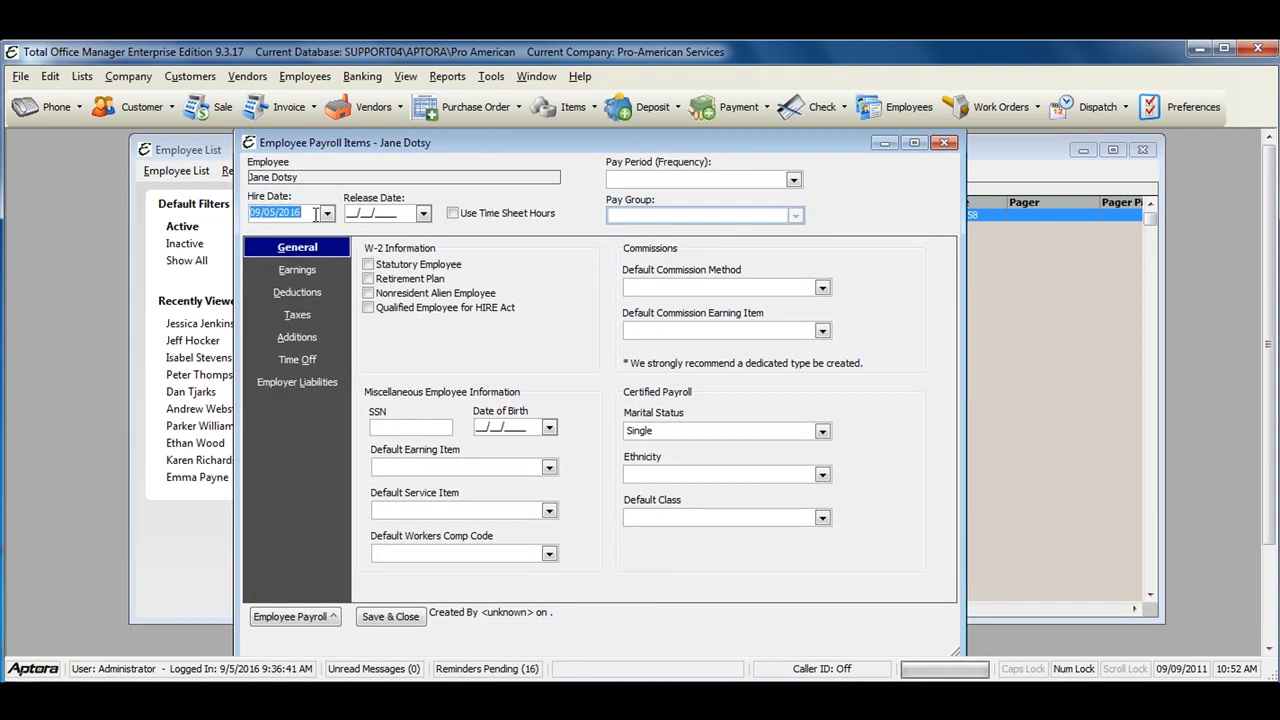
text(08012)
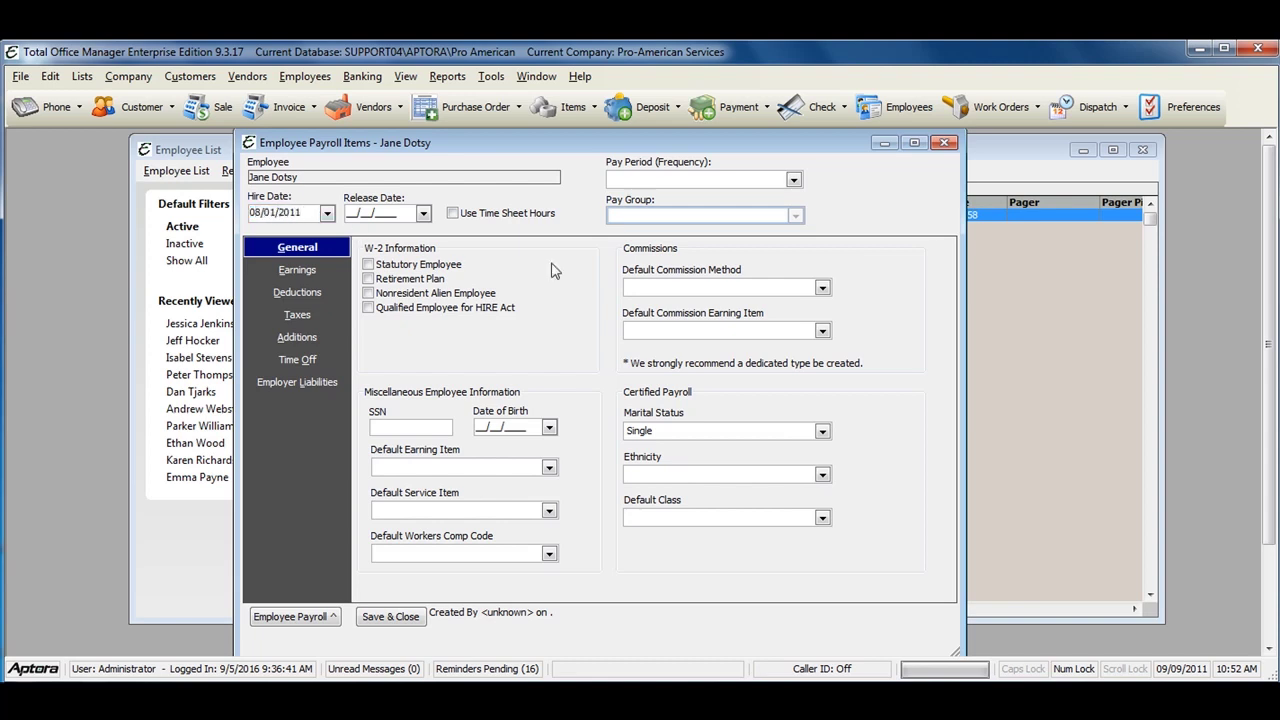
click(793, 181)
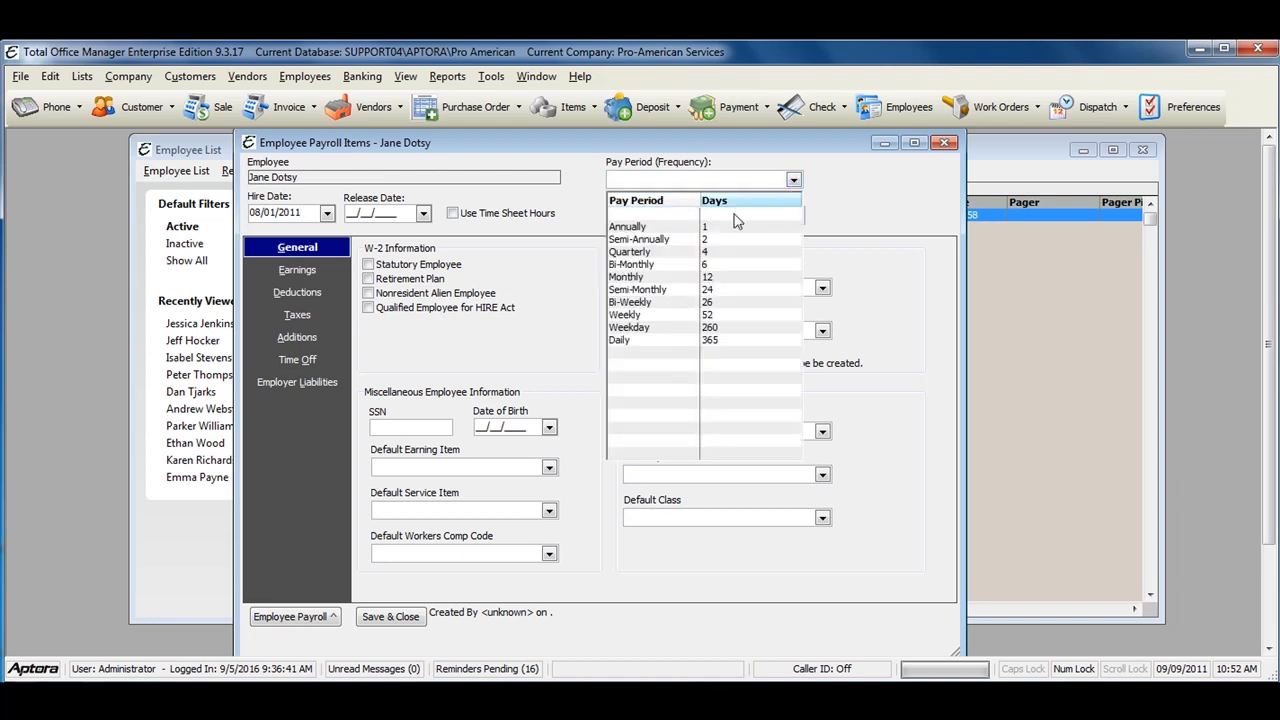
click(661, 314)
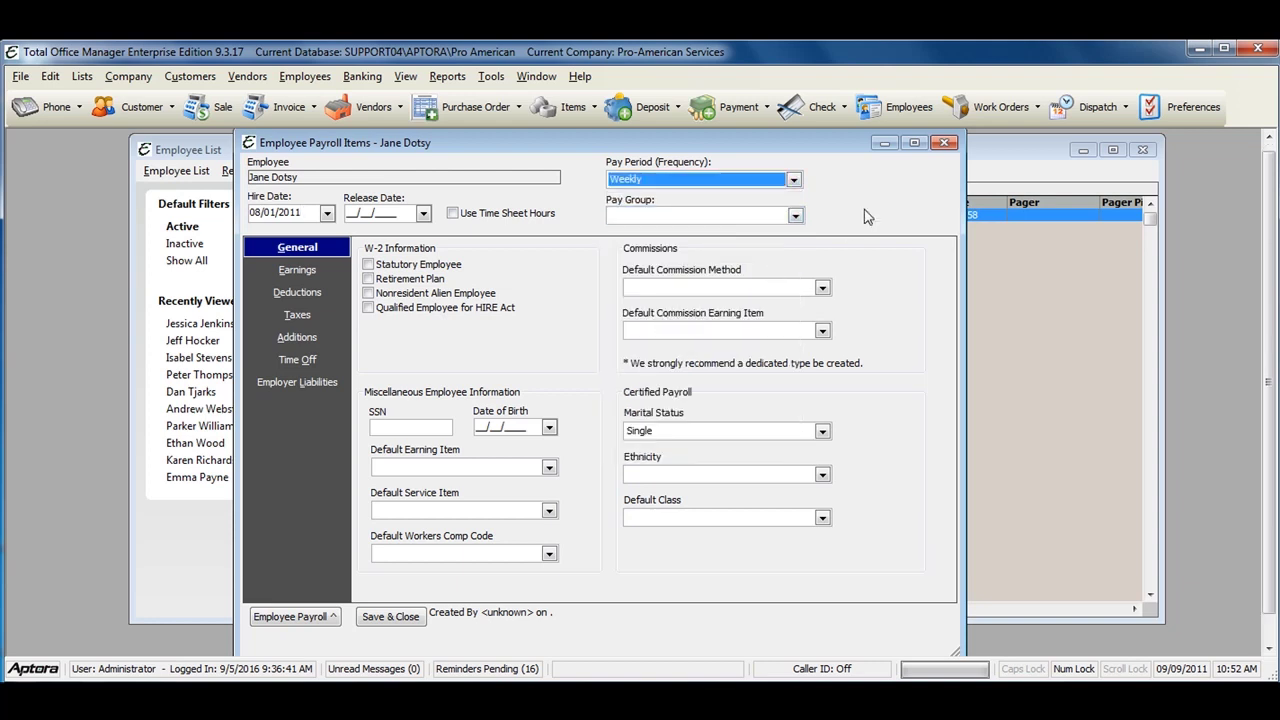
click(796, 218)
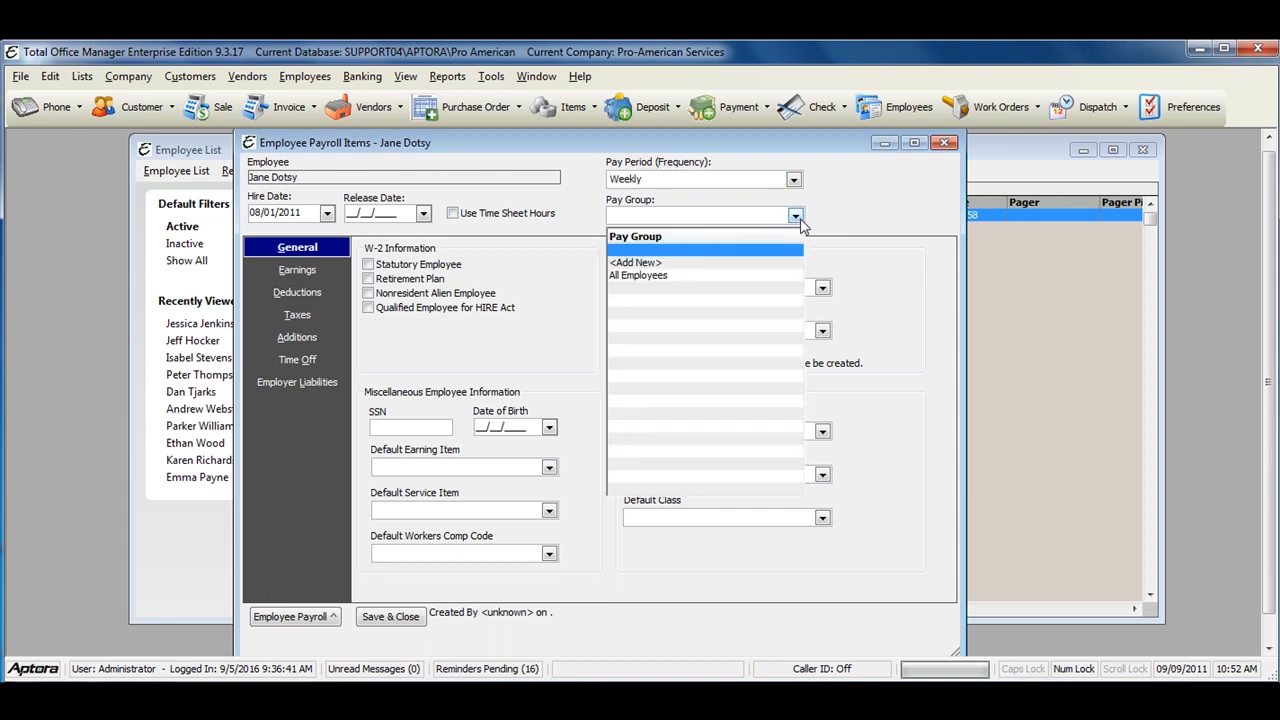
click(738, 276)
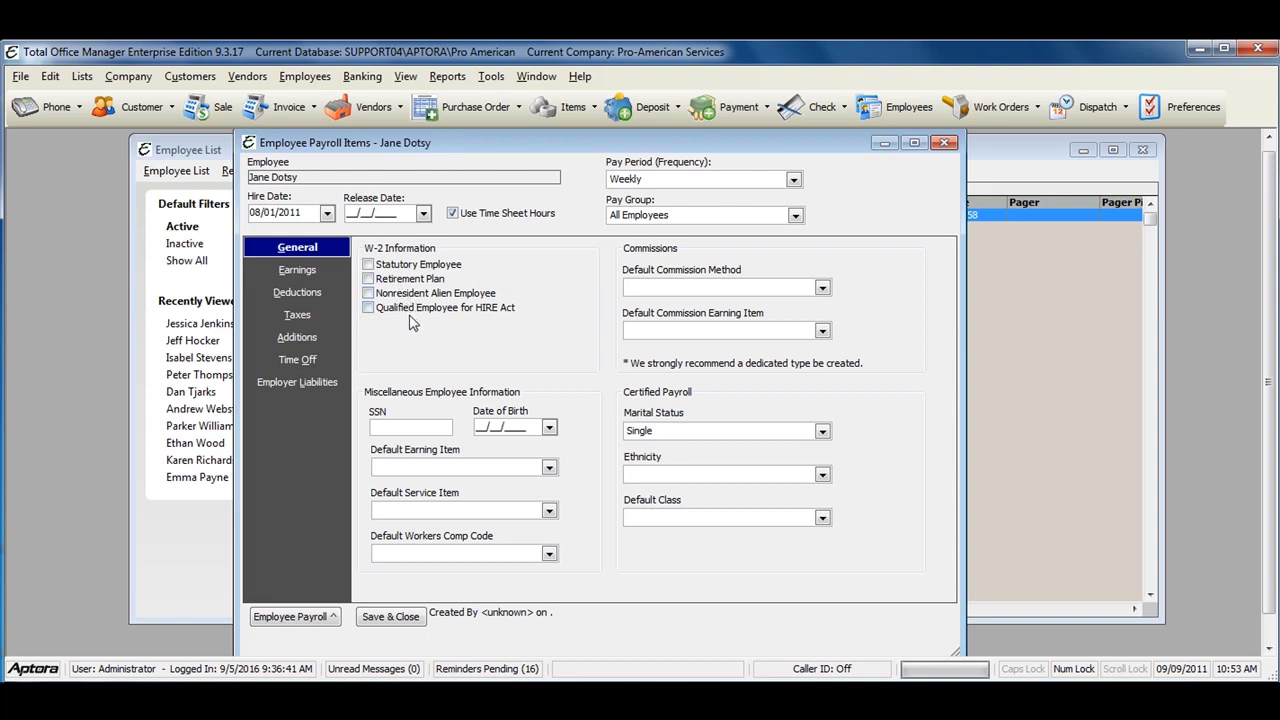
mouse_move(419, 316)
mouse_move(520, 310)
click(822, 332)
click(822, 332)
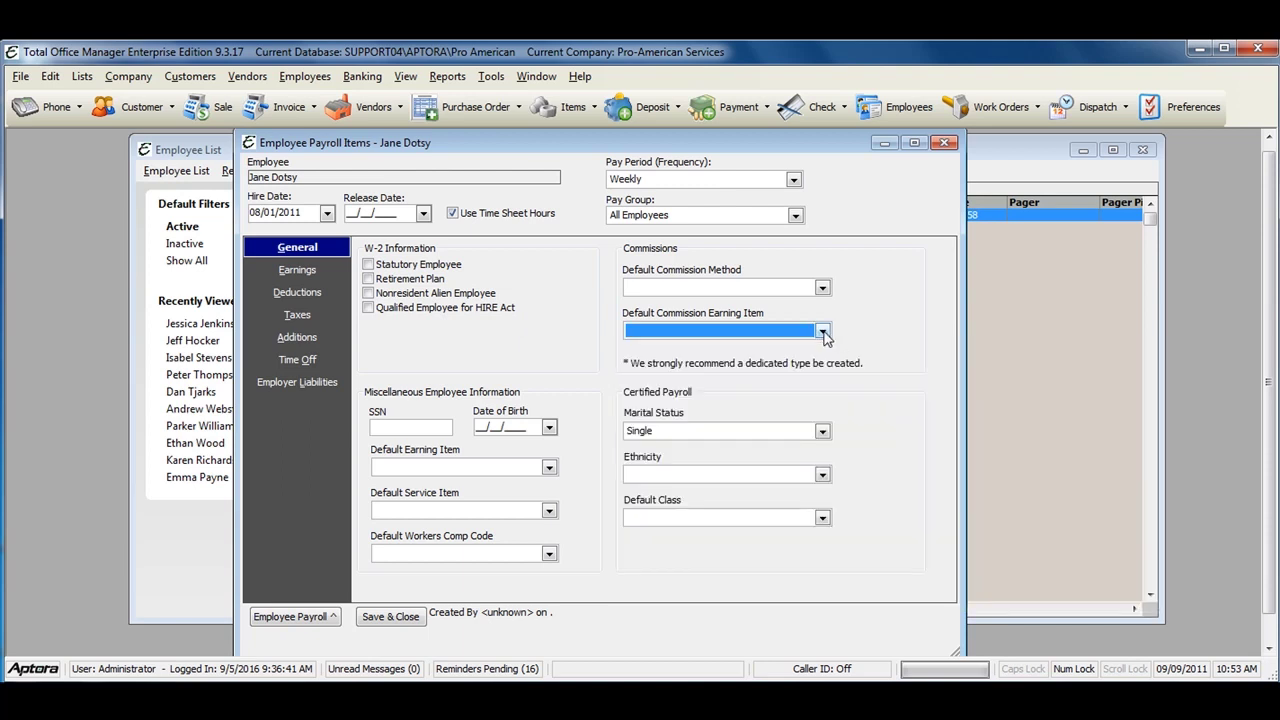
click(822, 287)
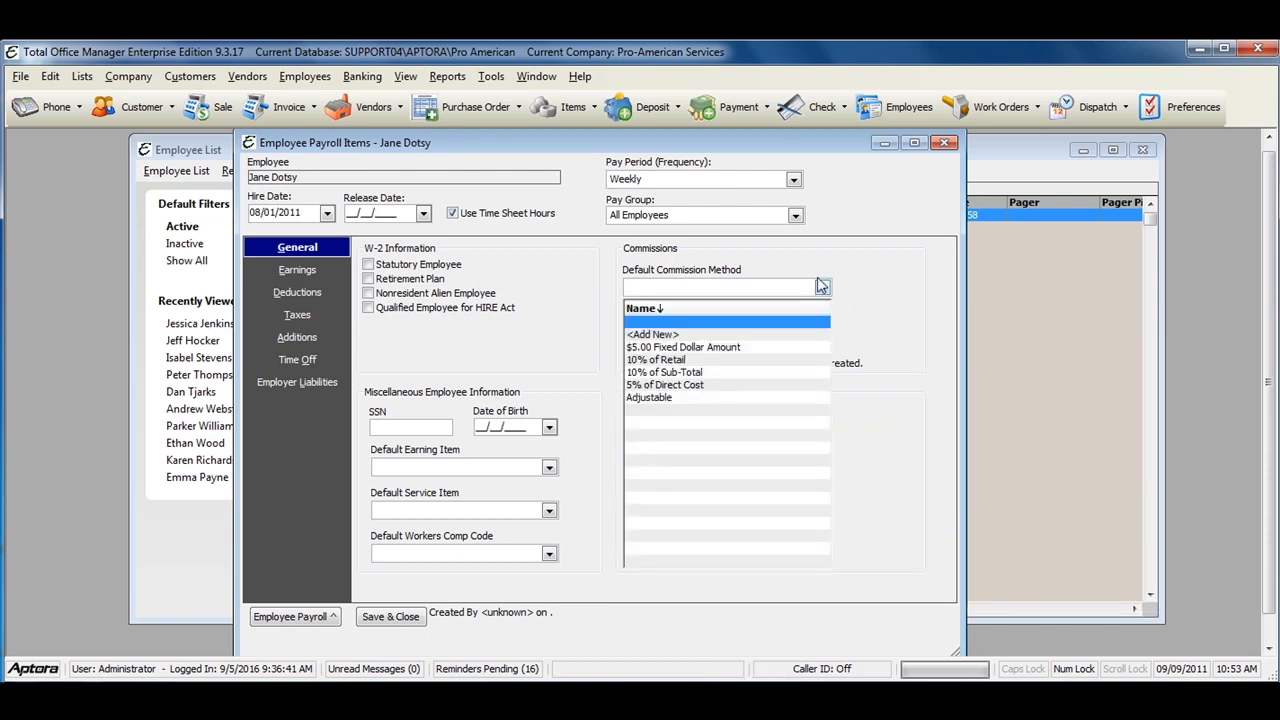
click(822, 287)
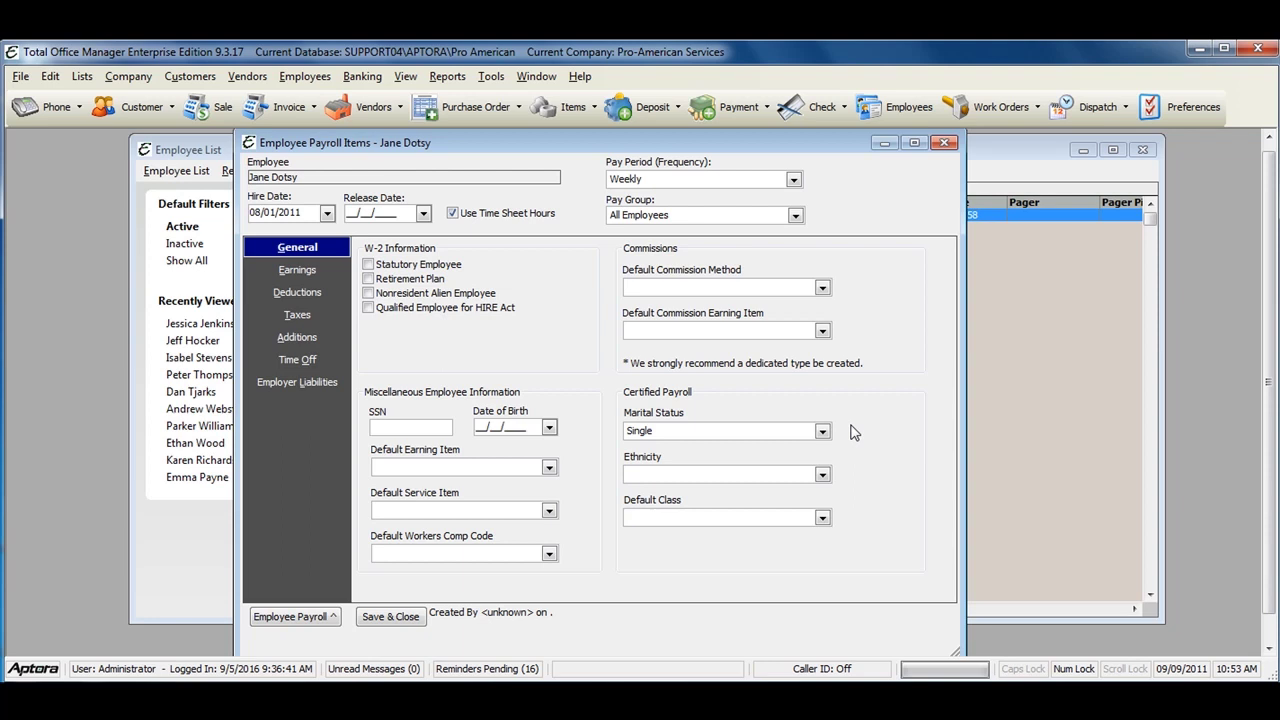
click(822, 433)
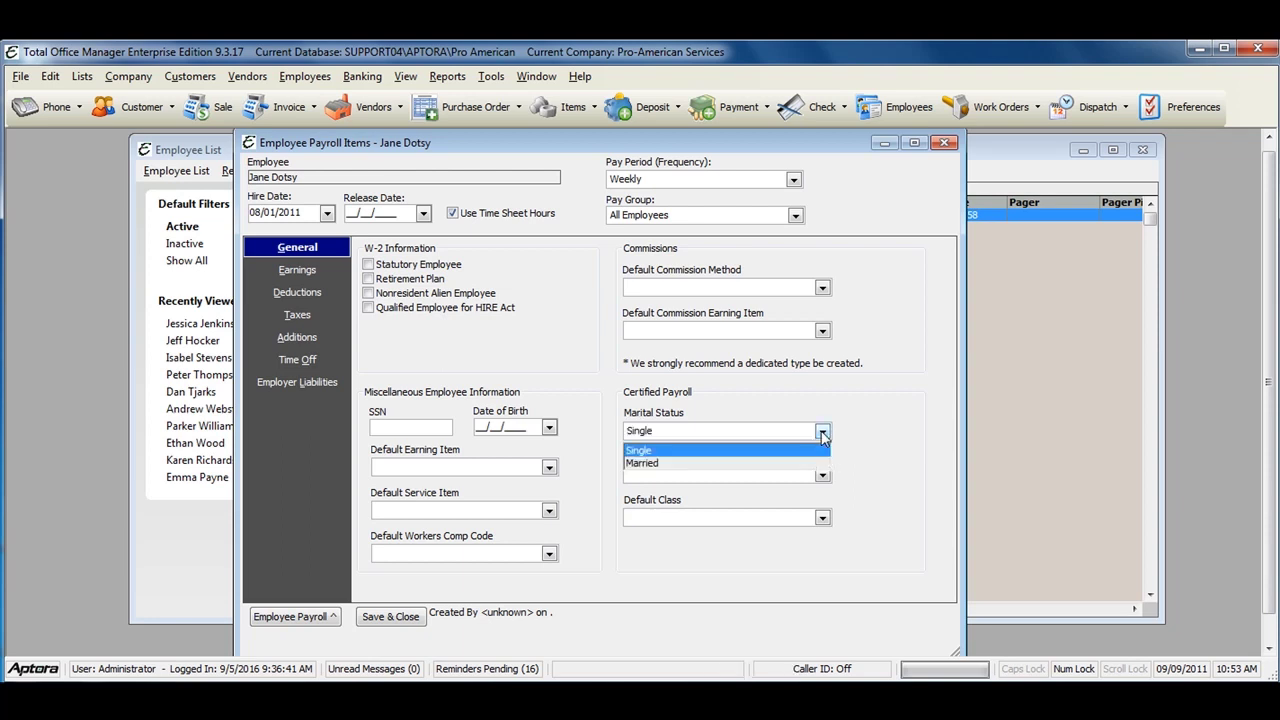
click(822, 433)
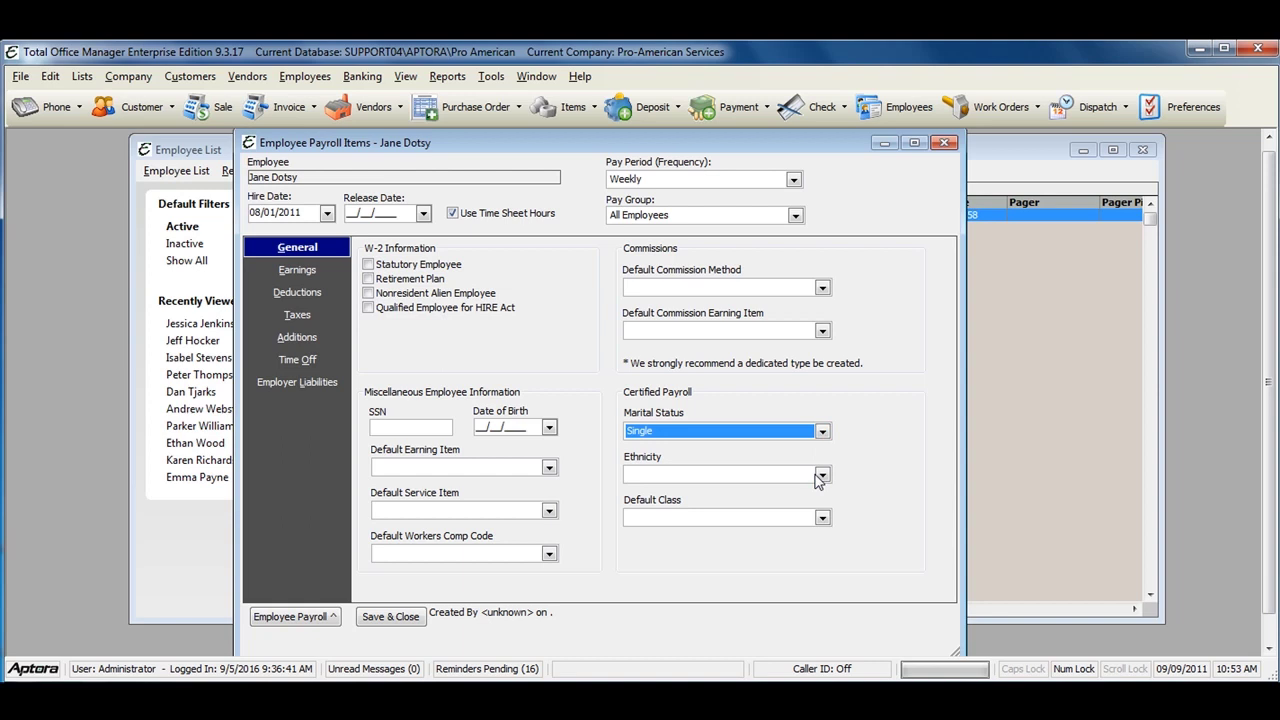
click(820, 477)
click(821, 477)
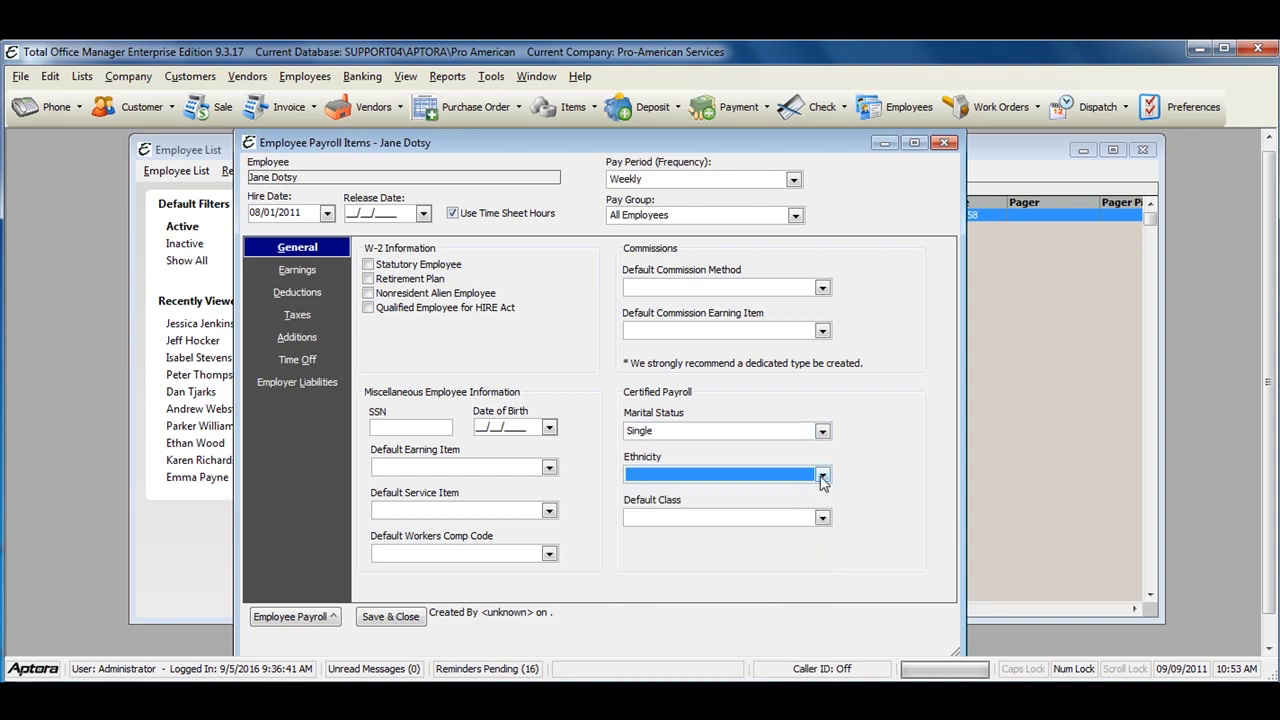
click(822, 518)
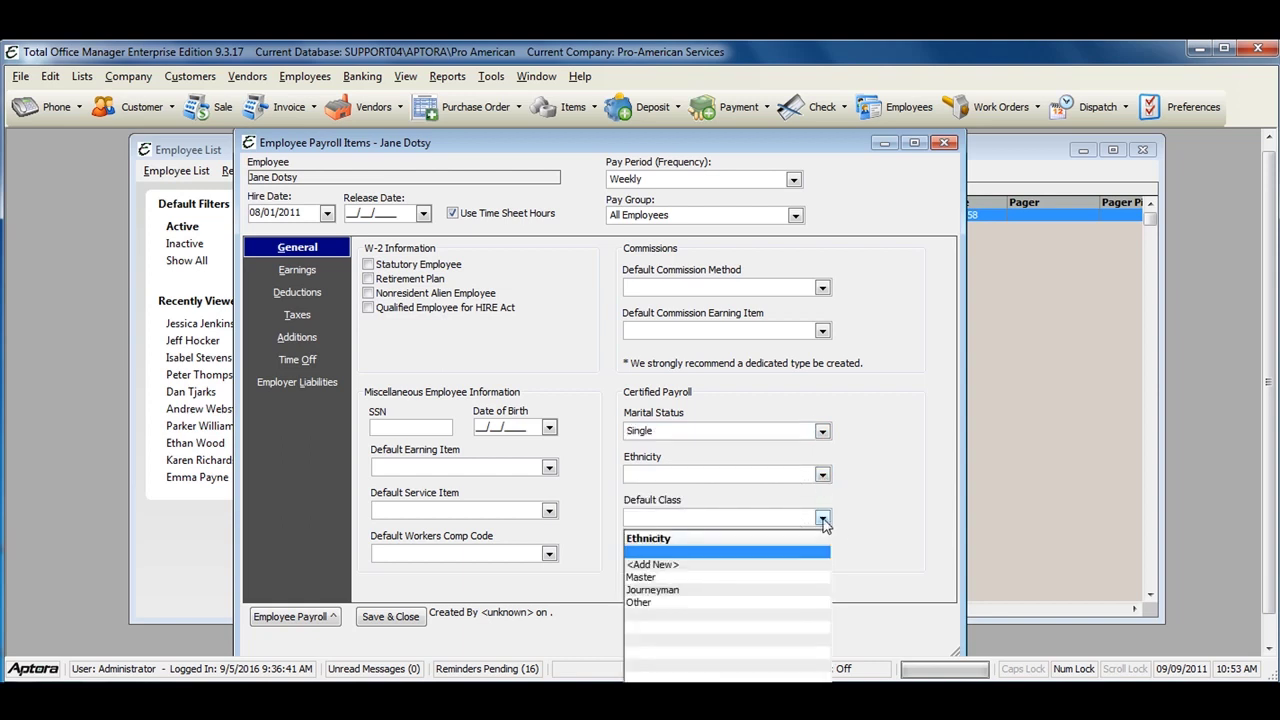
click(822, 519)
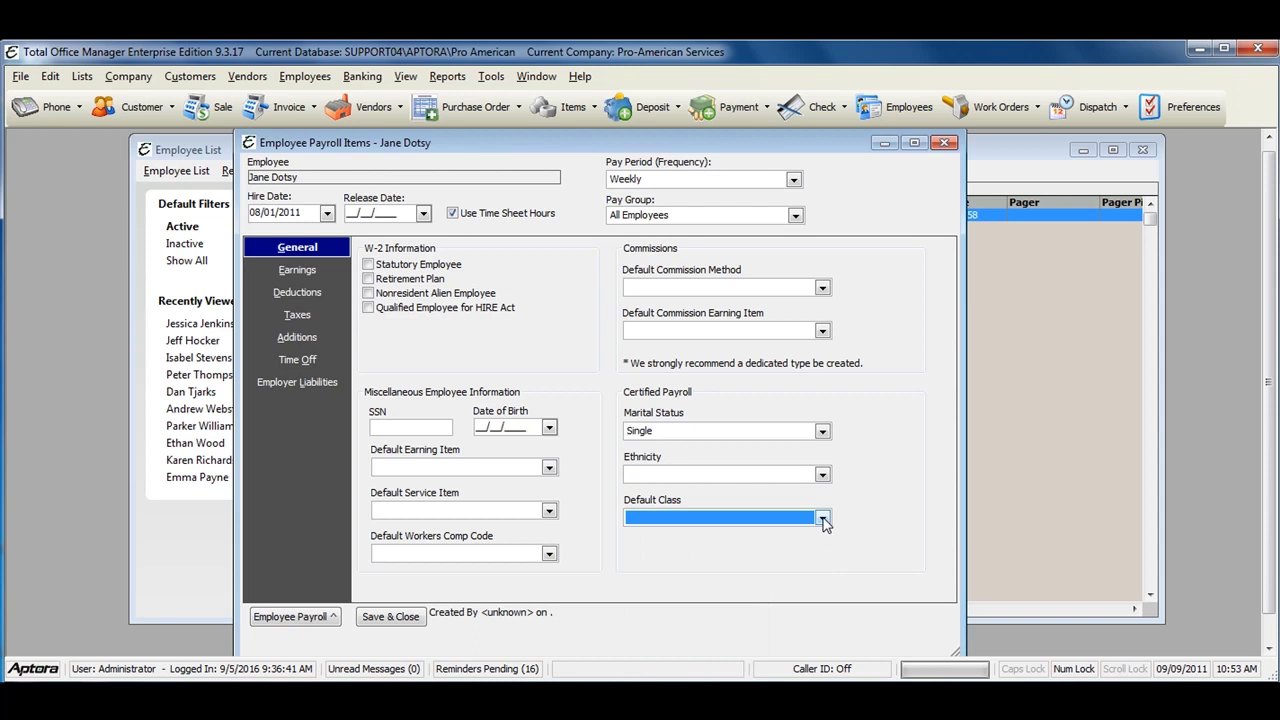
click(440, 431)
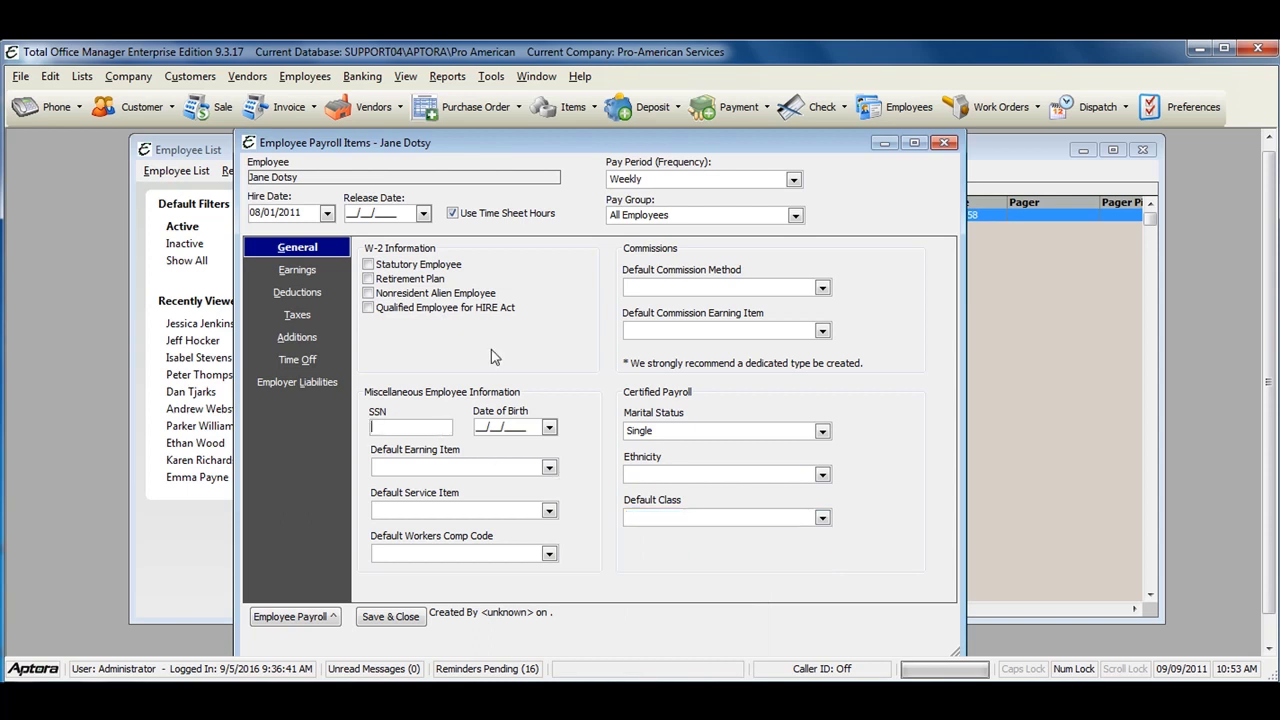
click(479, 428)
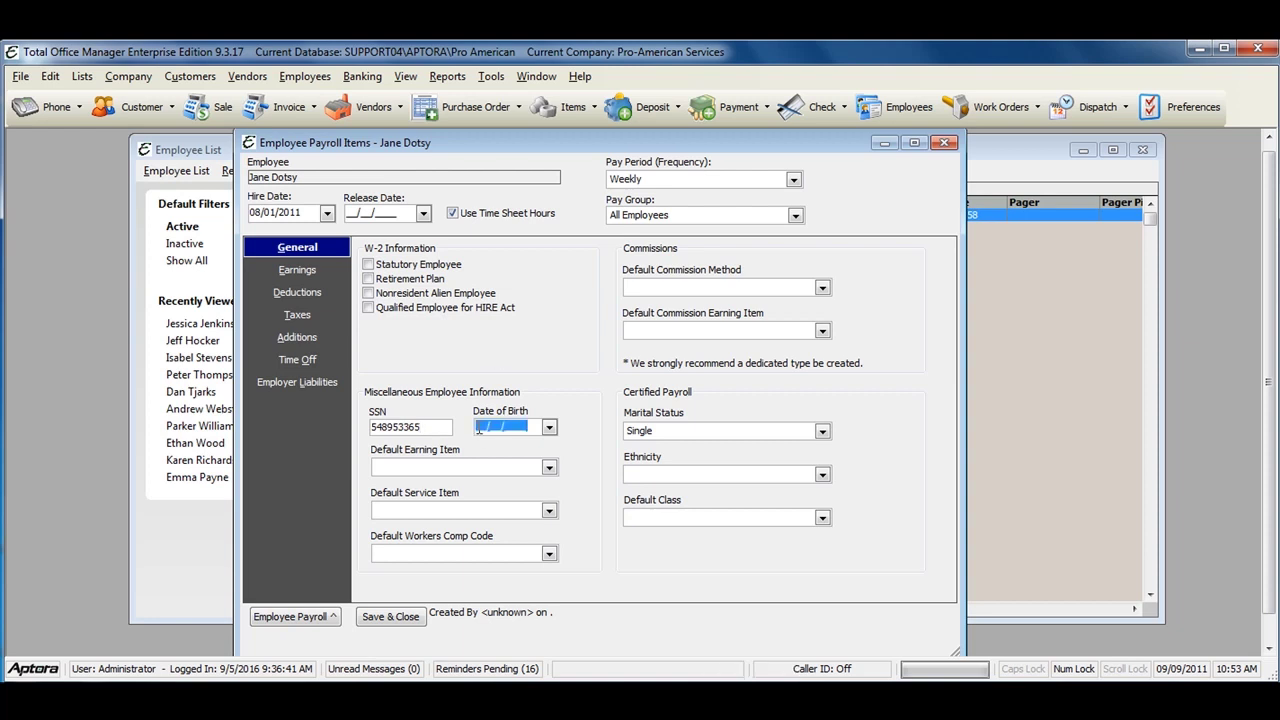
text(04/03/1980)
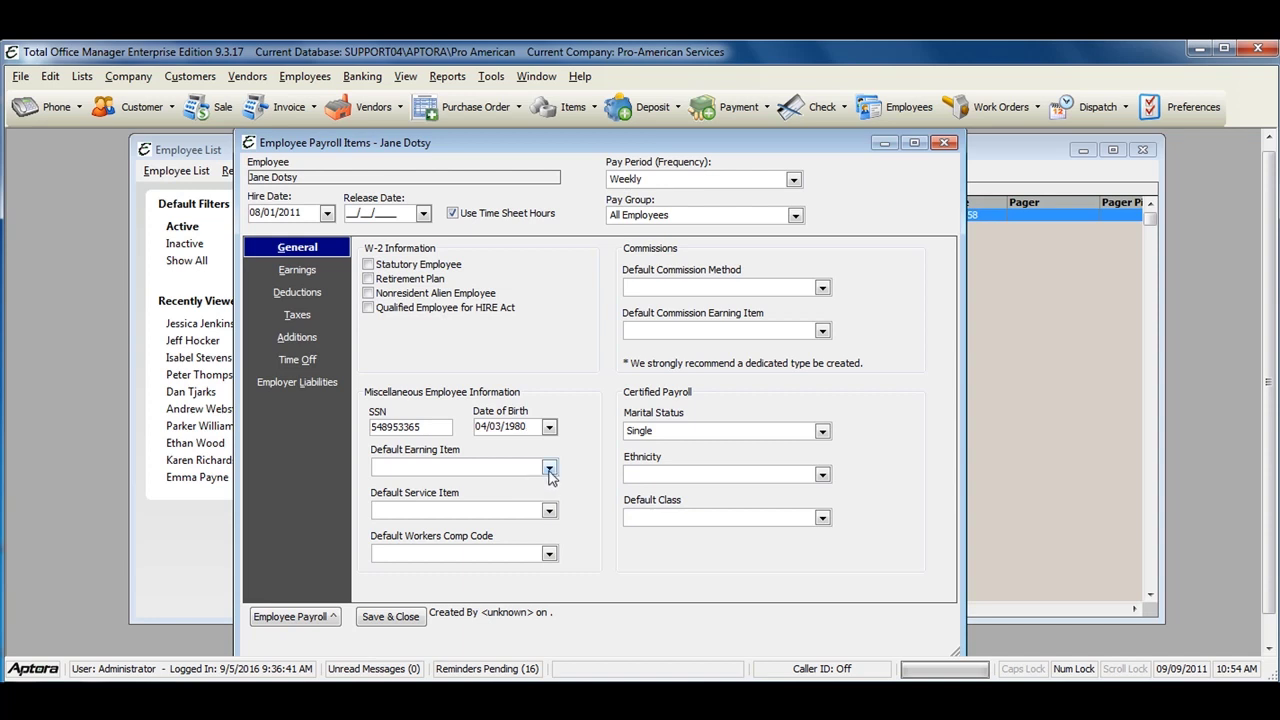
Step: Leave default earning item, service item and workers comp code blank, then show Earnings
click(548, 470)
click(548, 470)
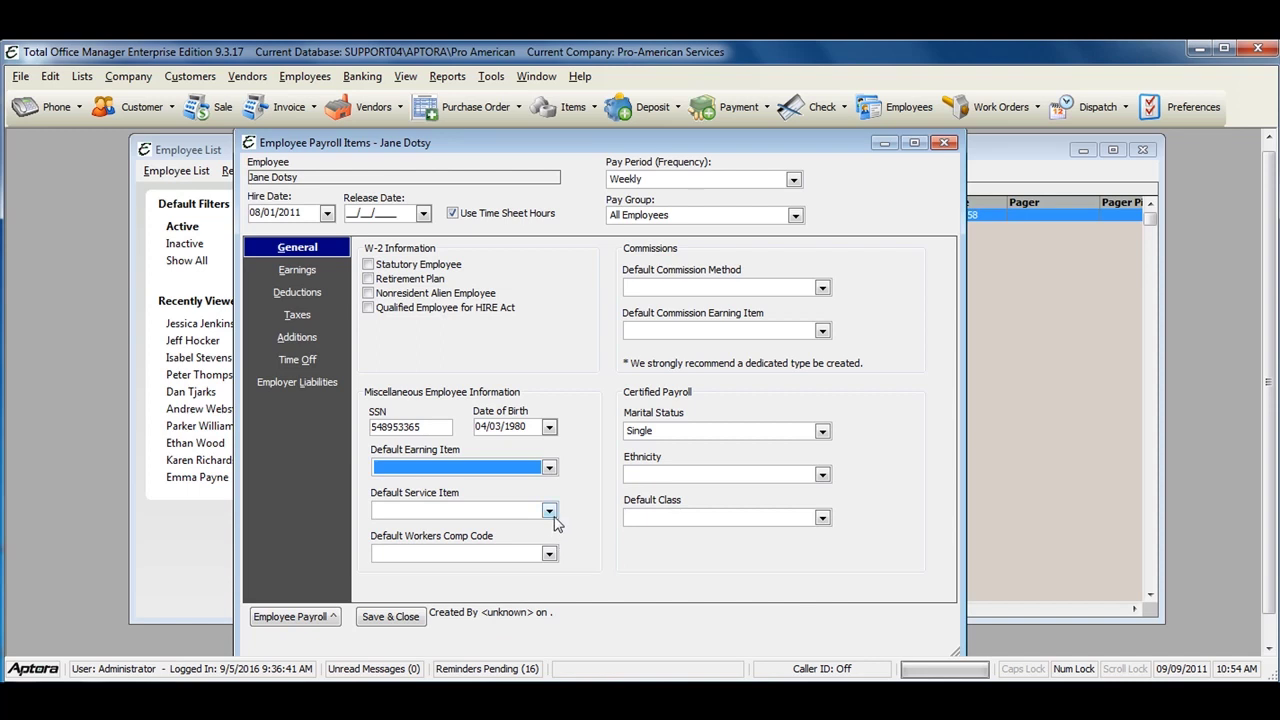
click(550, 512)
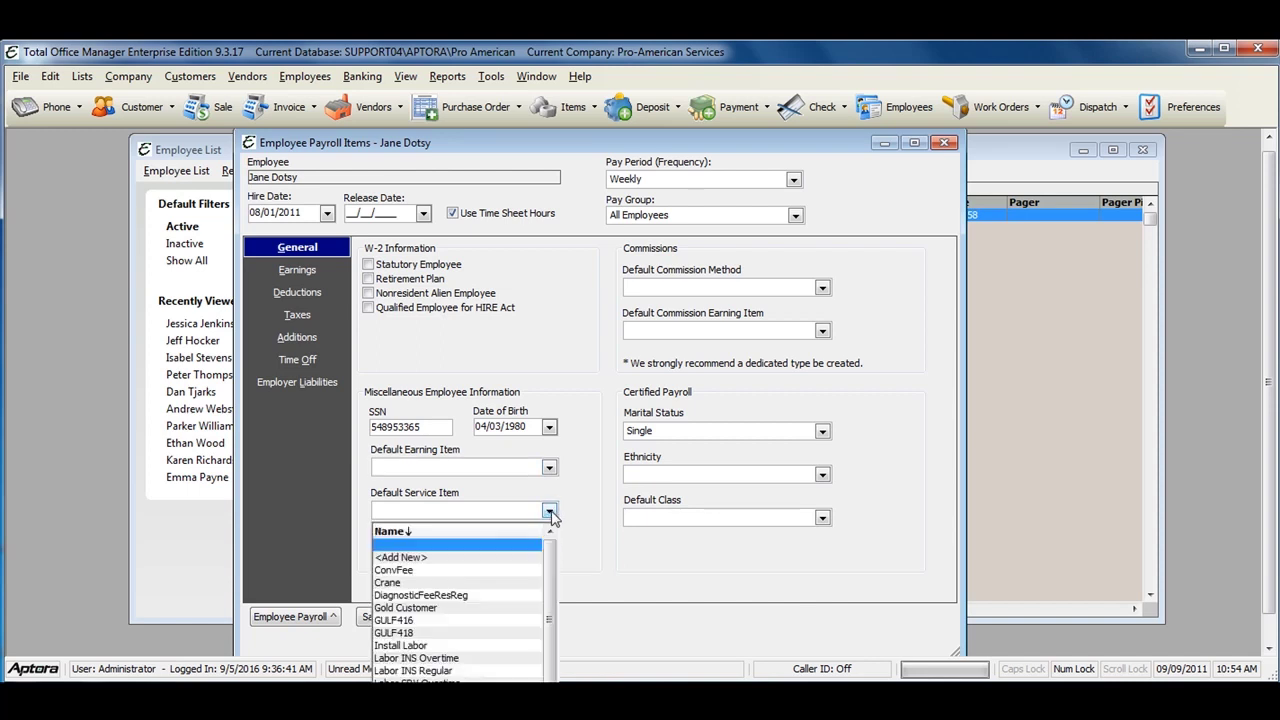
click(550, 512)
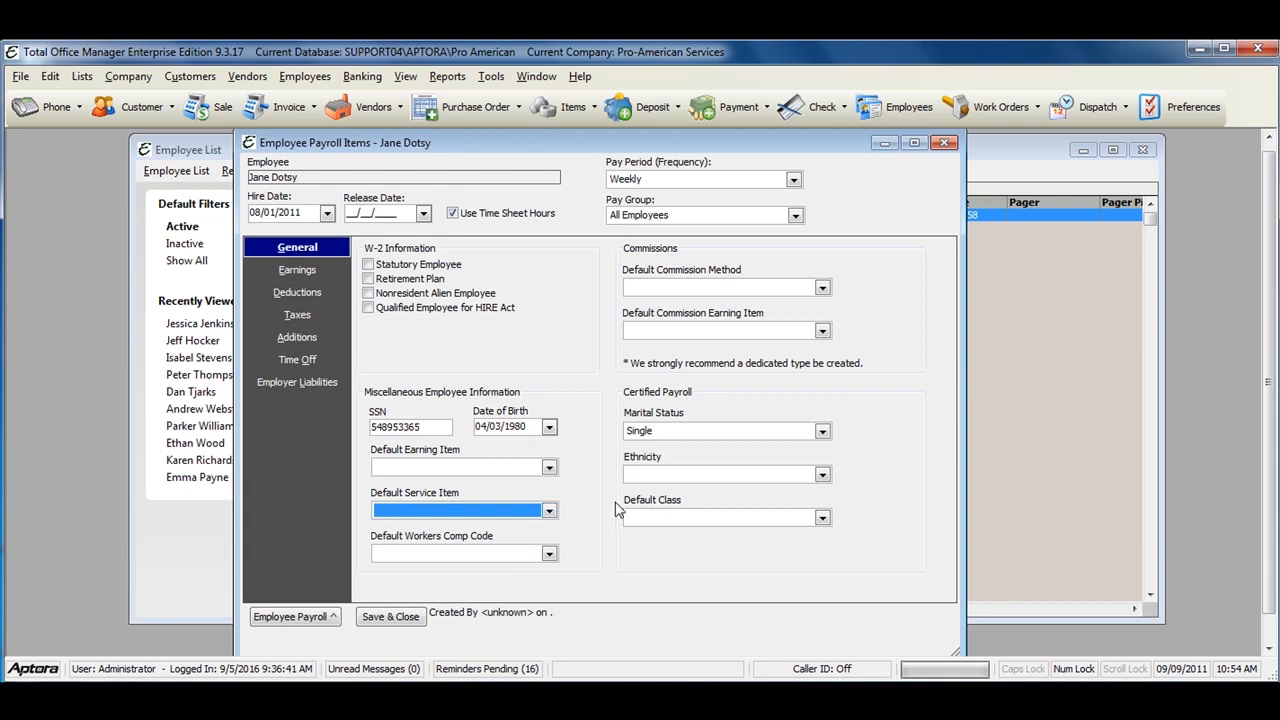
click(549, 555)
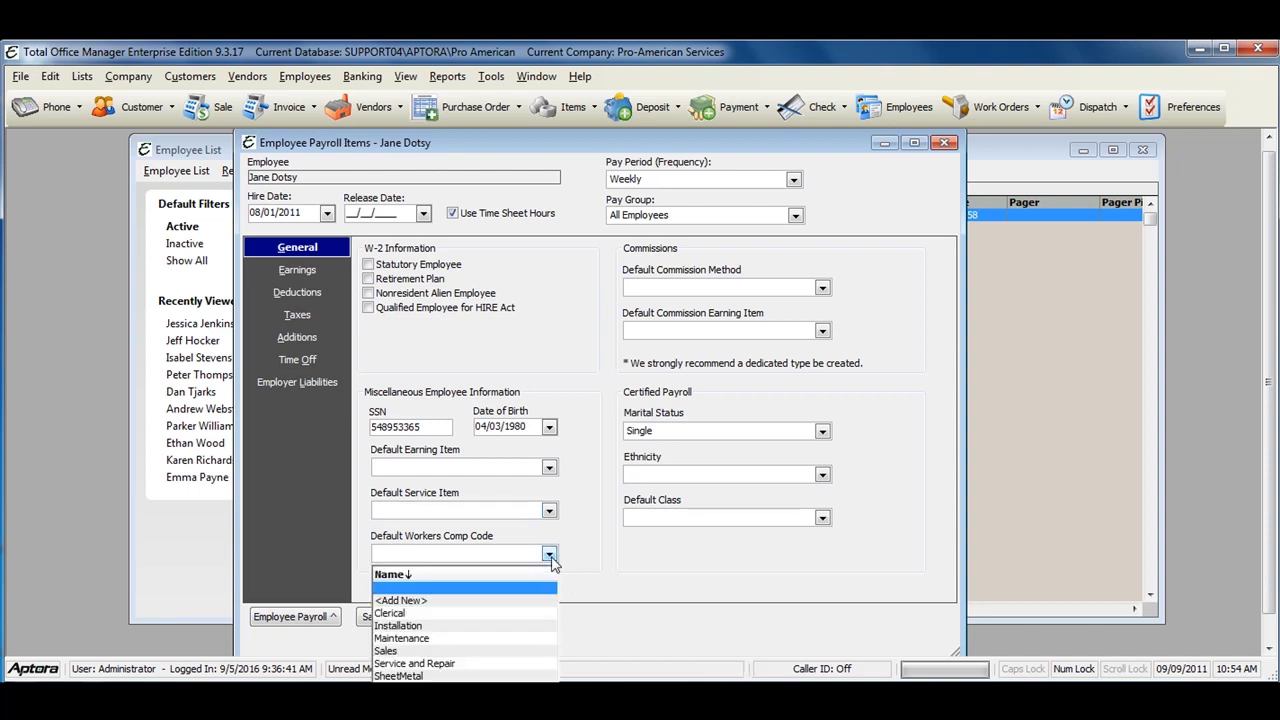
click(549, 555)
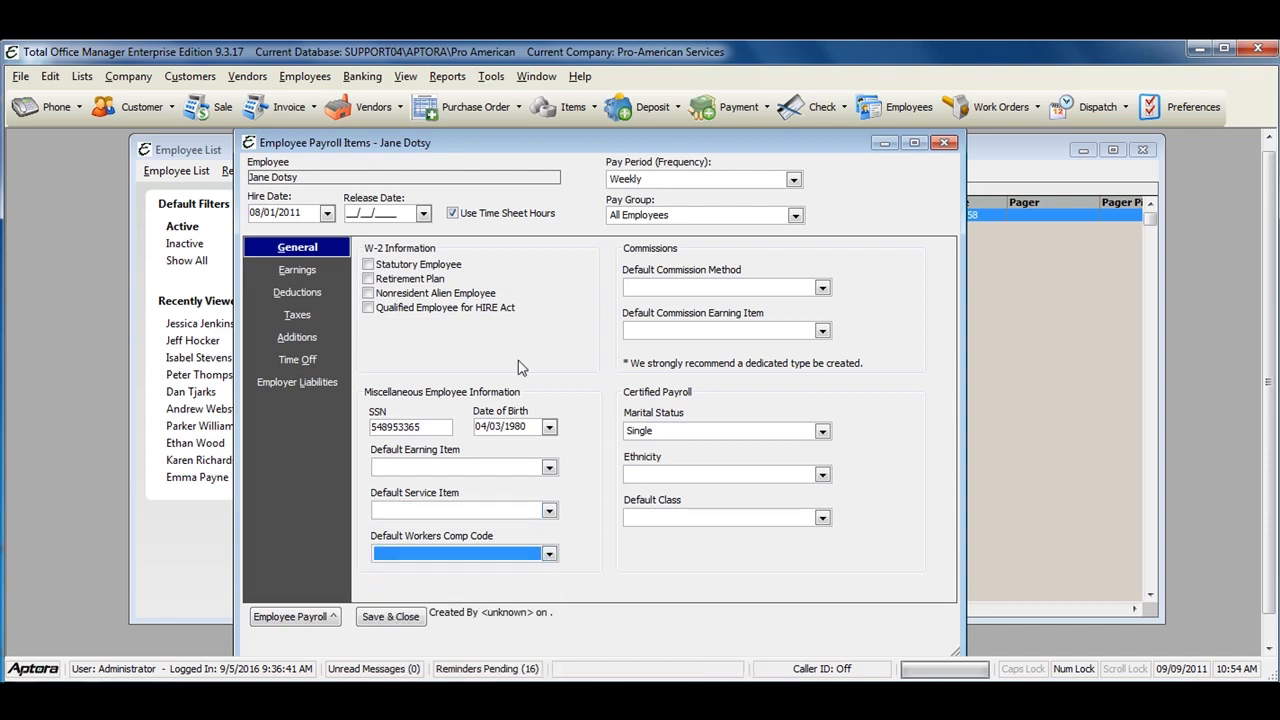
click(268, 272)
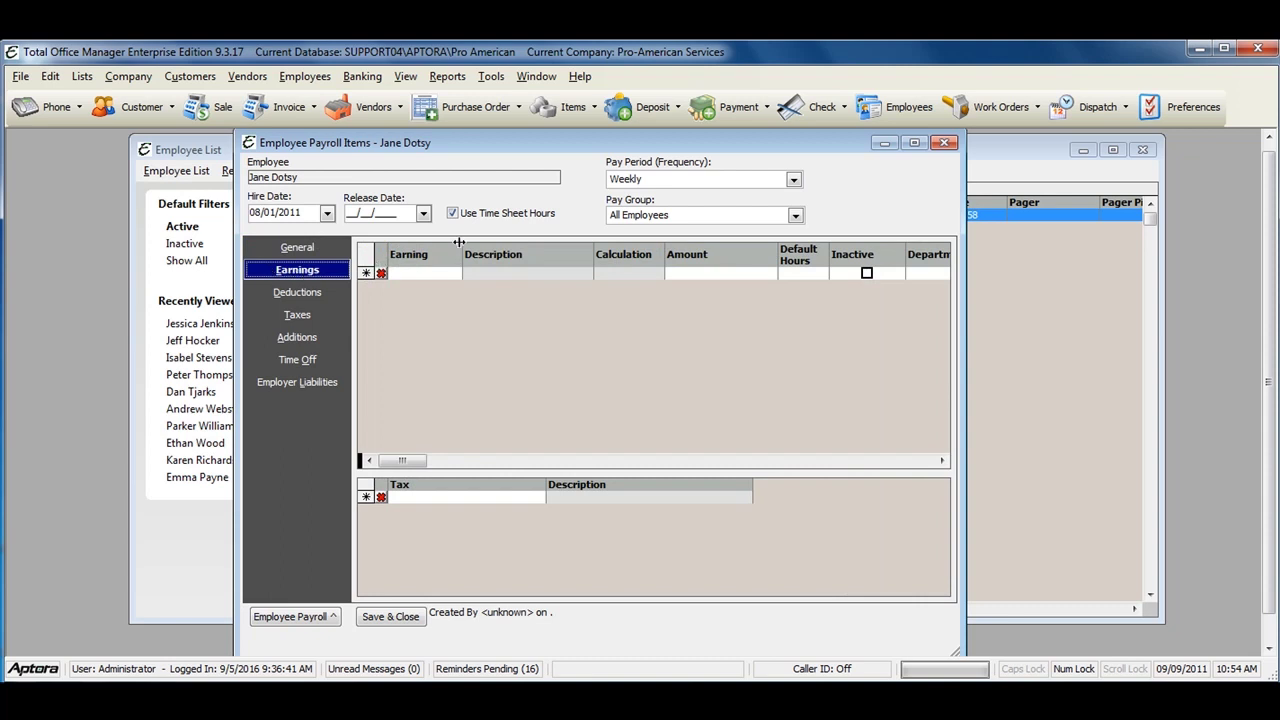
Step: Add Hourly, Hourly Sick/Personal and Hourly Vacation earning lines
drag(462, 243, 489, 243)
click(461, 274)
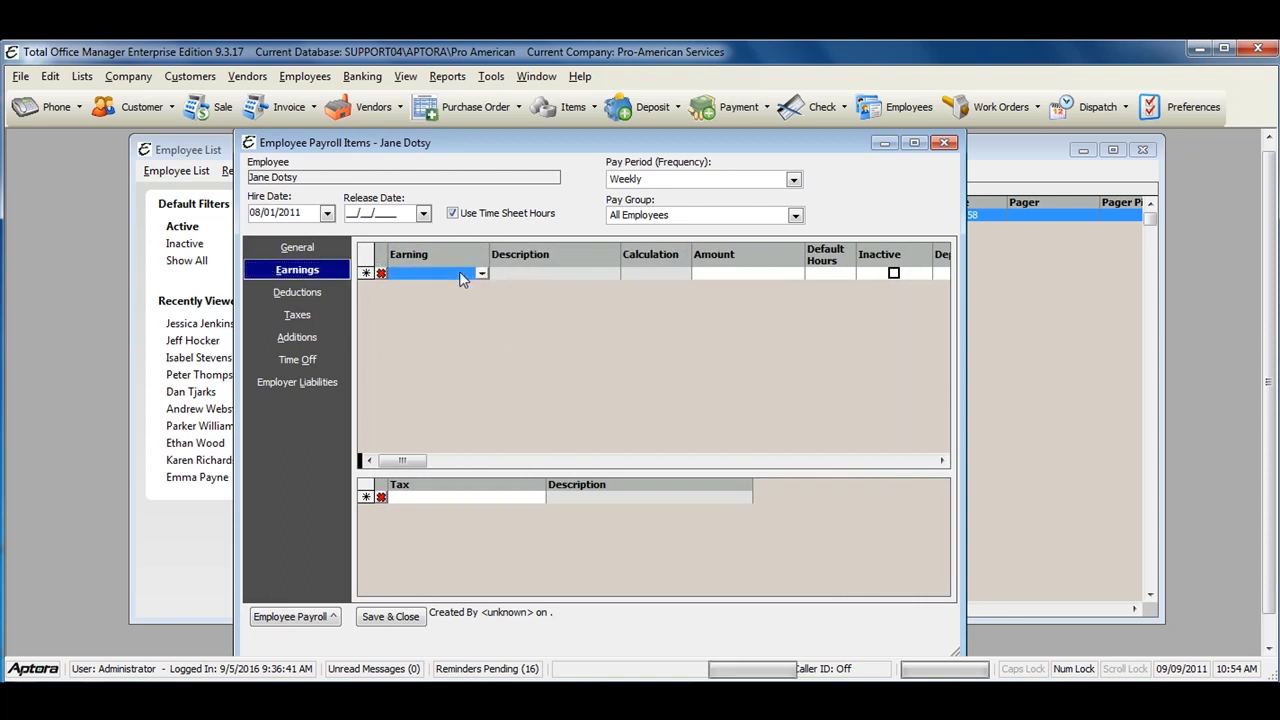
text(h)
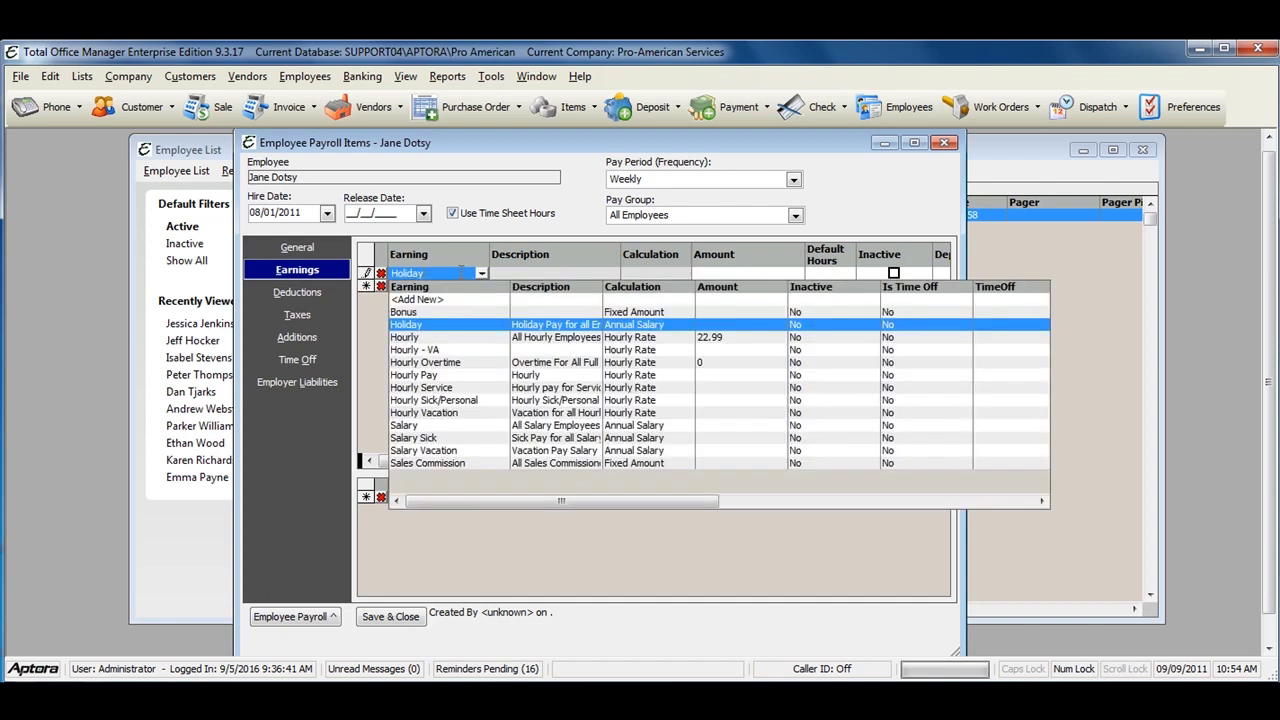
text(our)
key(Return)
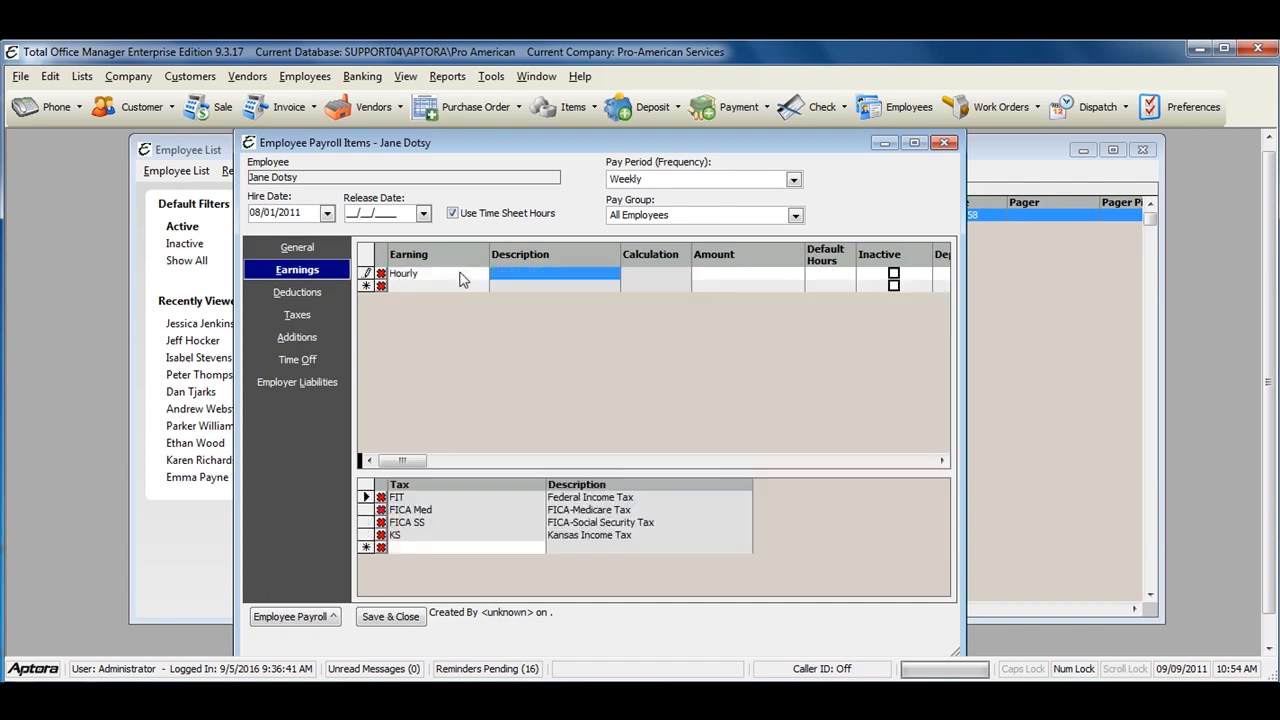
click(449, 285)
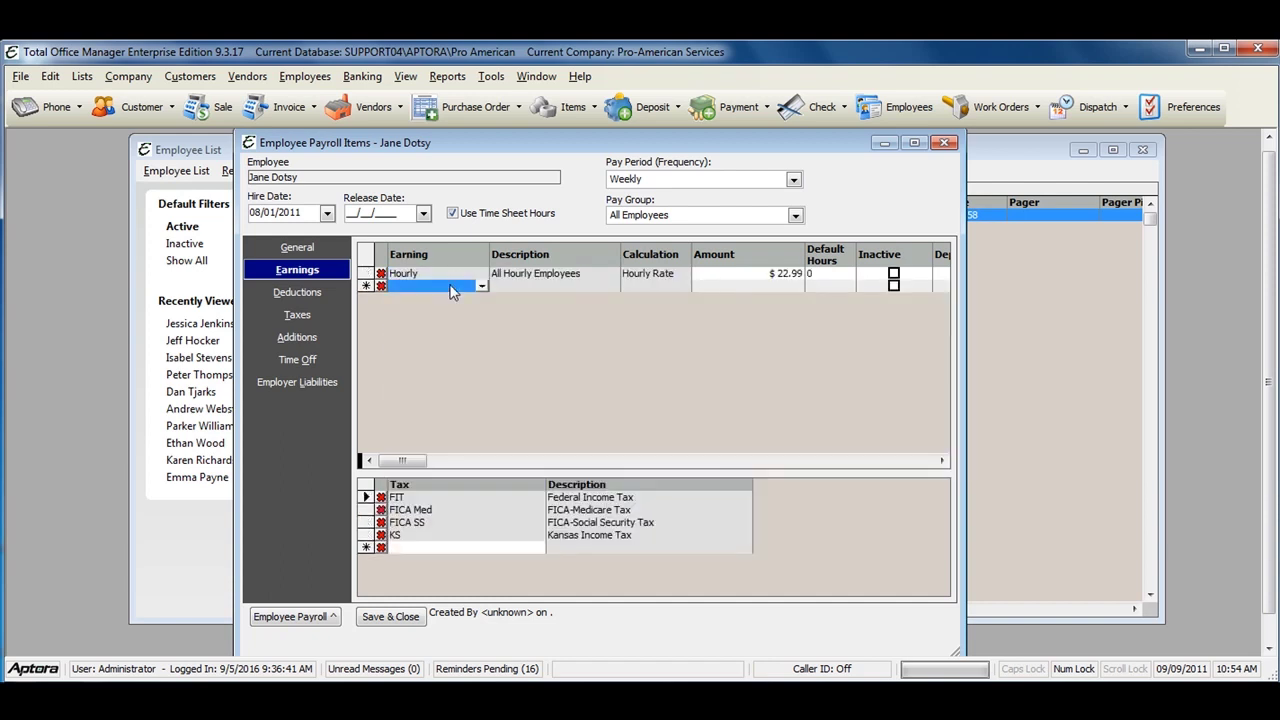
click(450, 285)
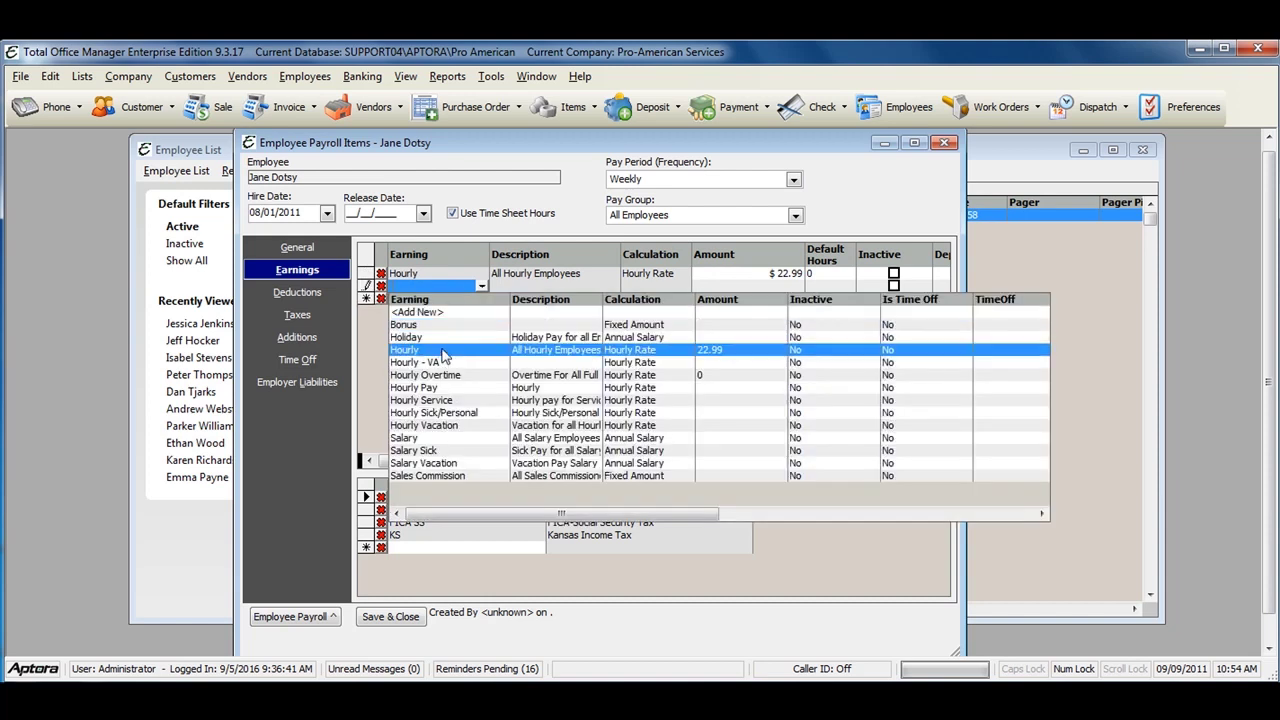
click(460, 412)
click(435, 299)
click(435, 299)
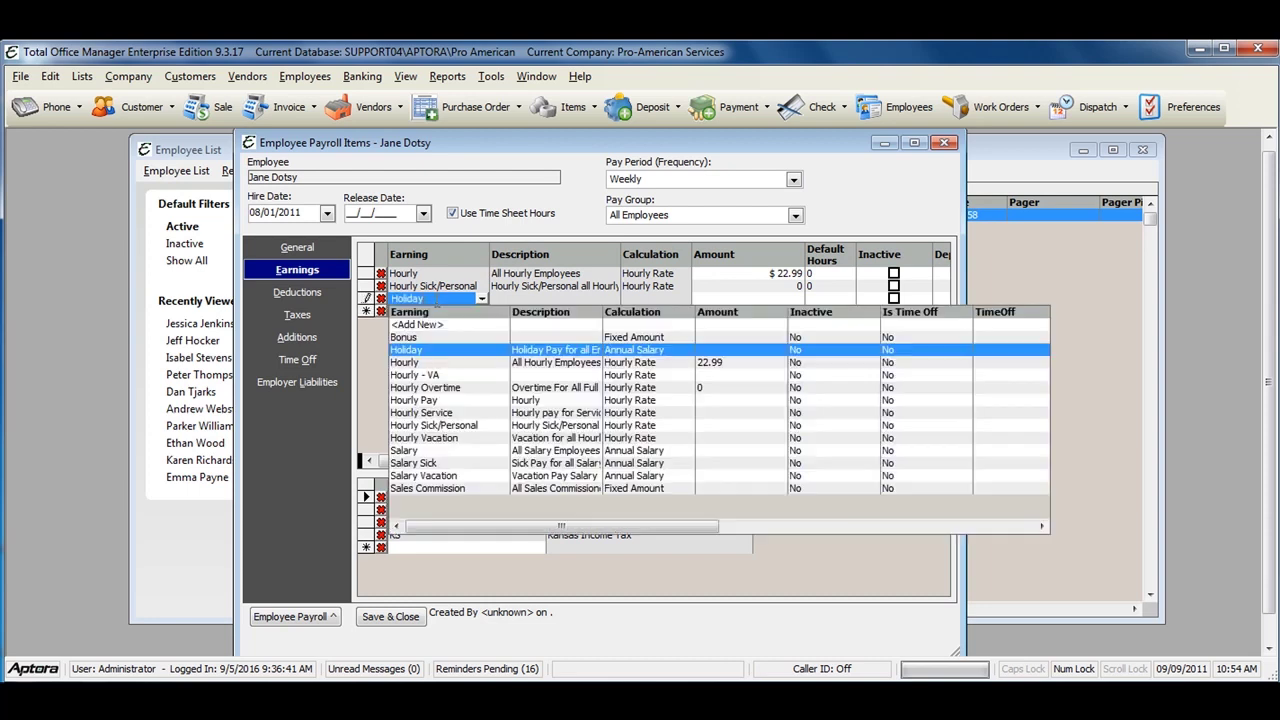
click(455, 437)
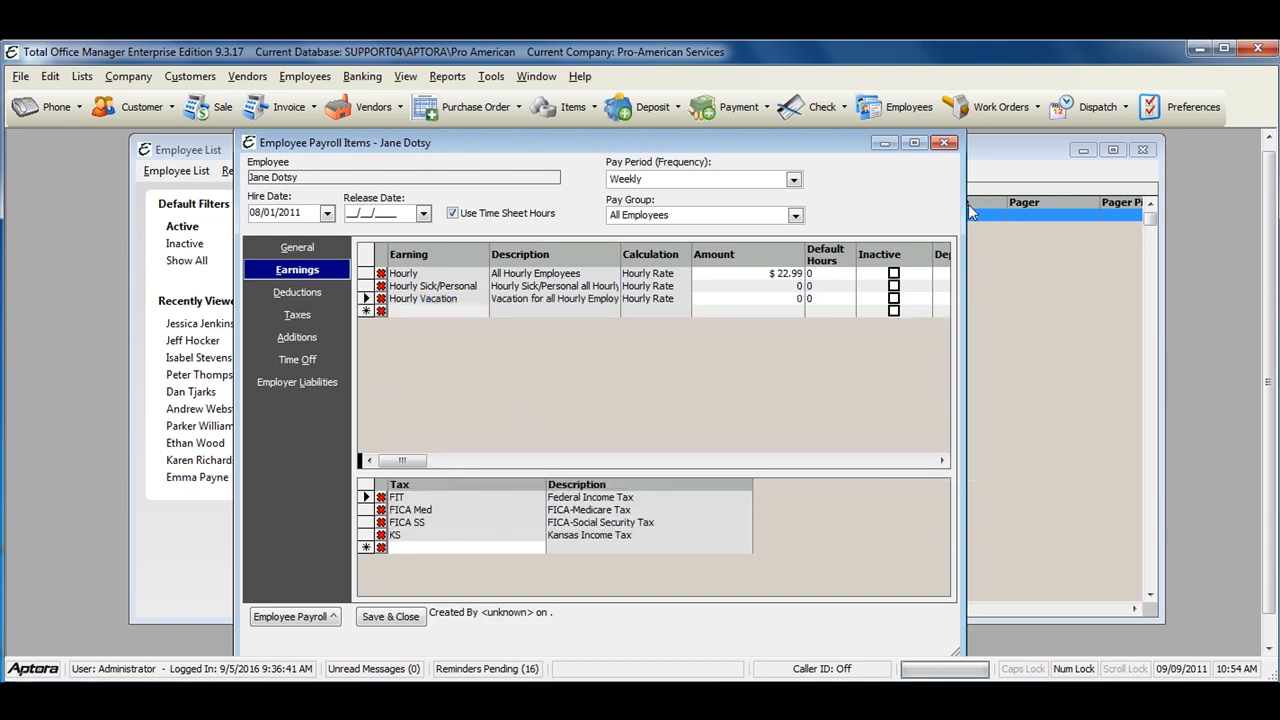
Step: Enter amounts for the Hourly Sick/Personal and Hourly Vacation earnings
drag(968, 210, 1190, 218)
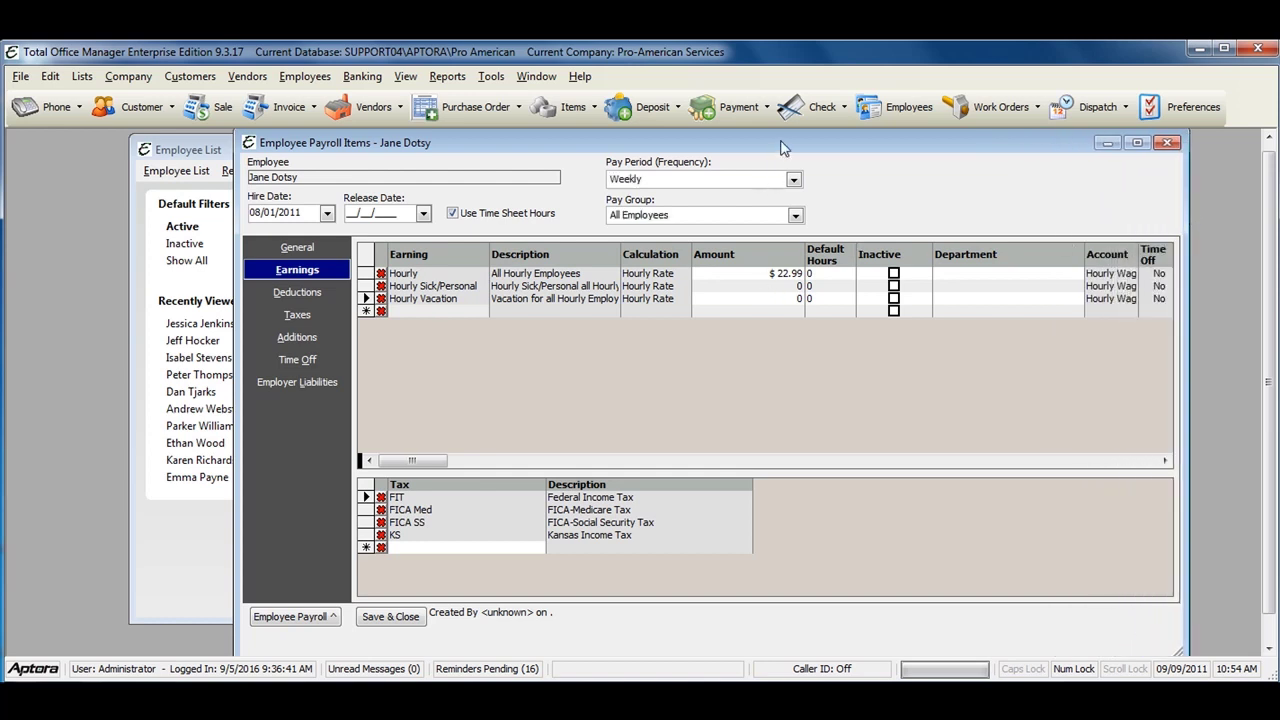
drag(783, 148, 651, 157)
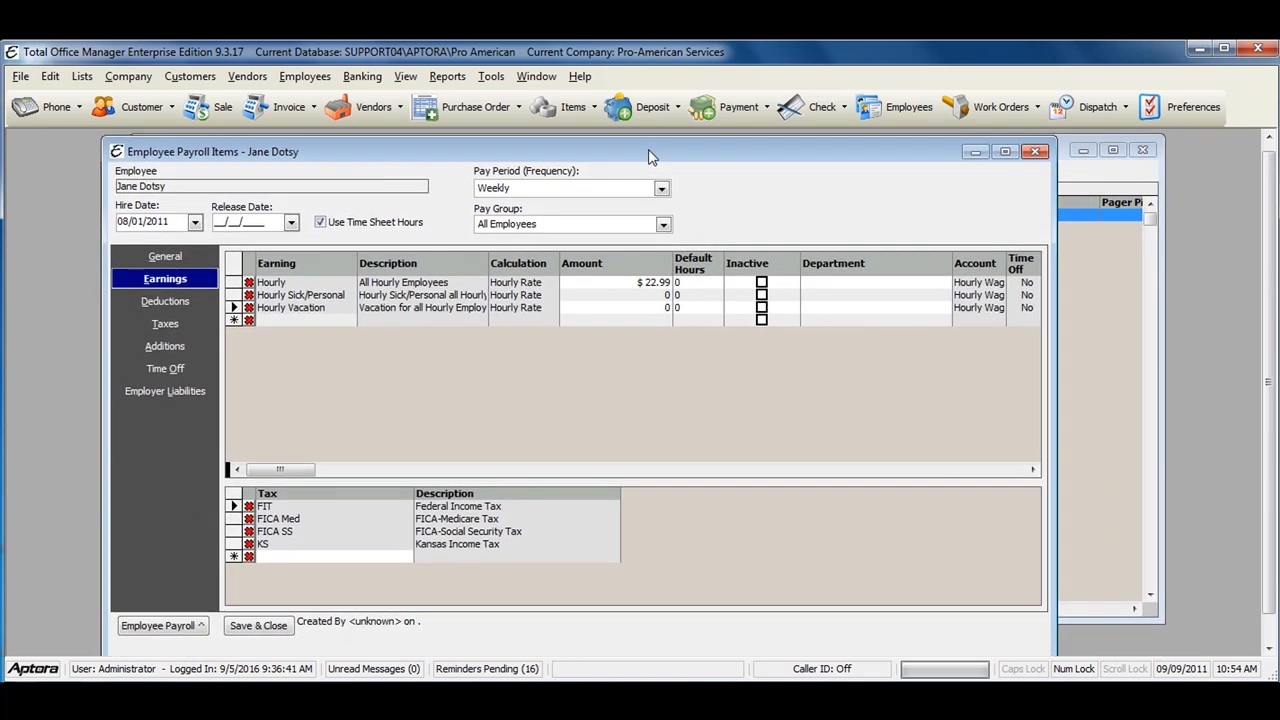
click(648, 299)
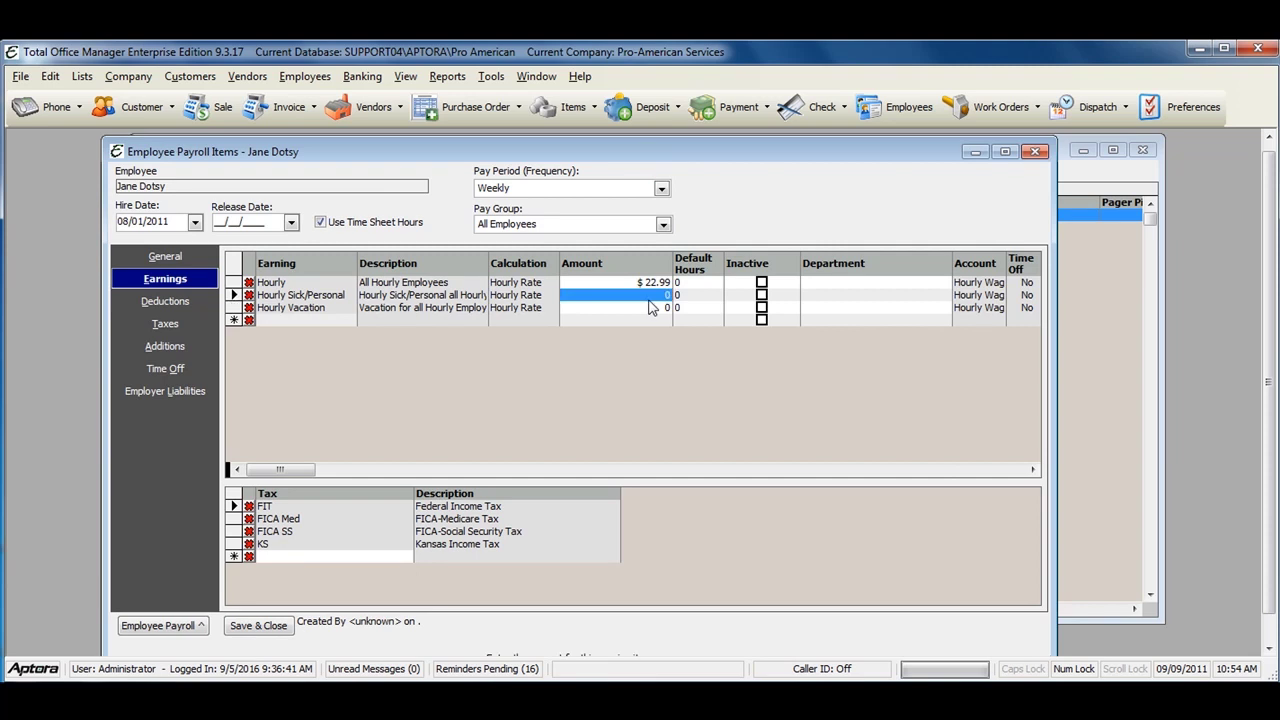
text(22.99)
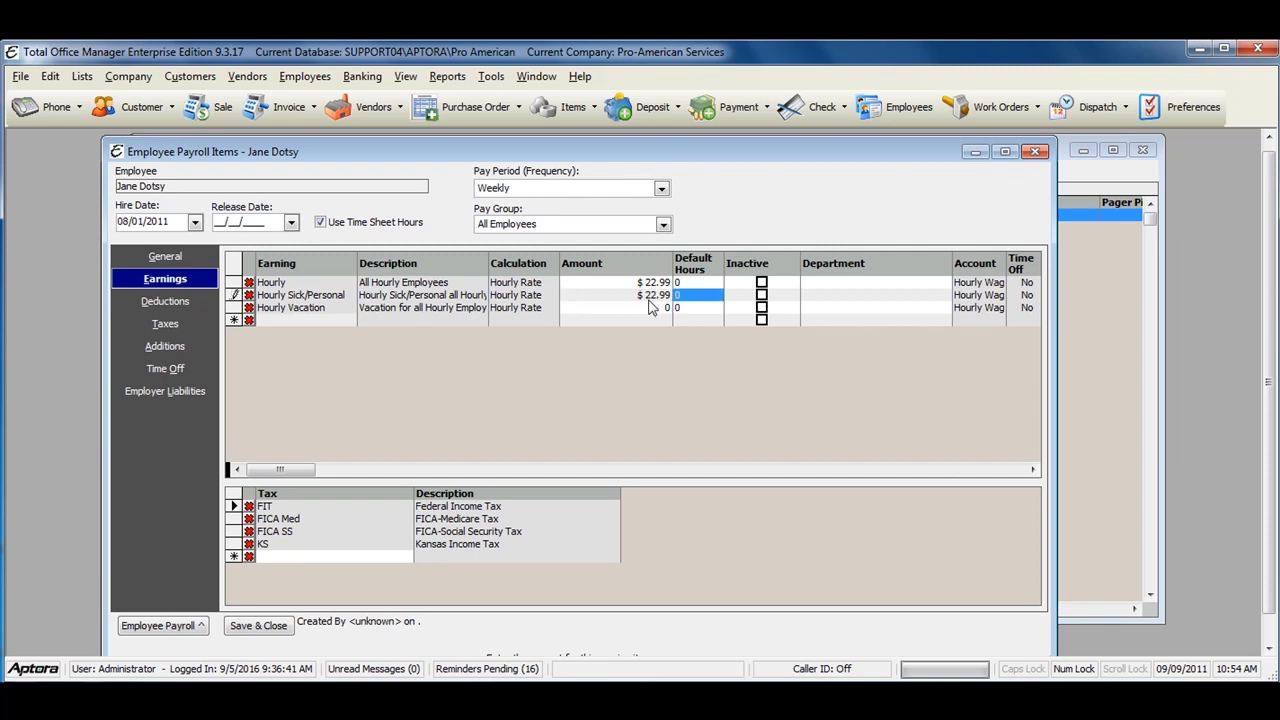
click(647, 309)
text(22.99)
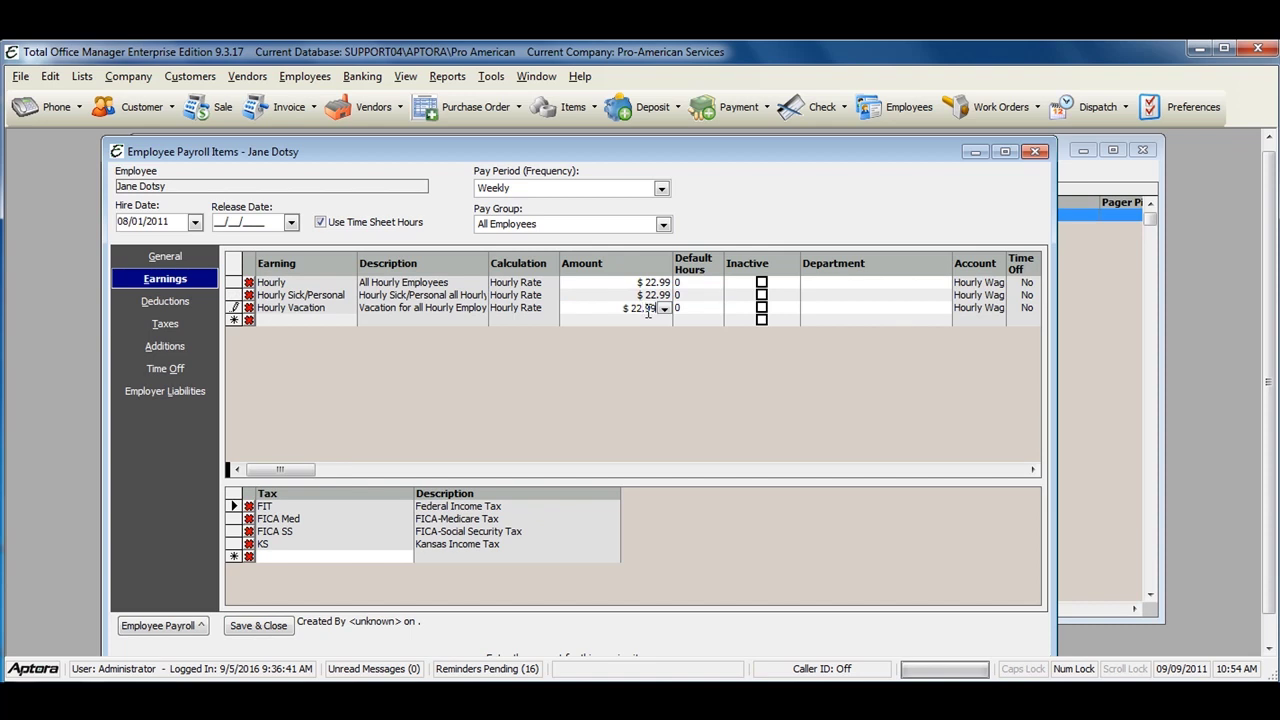
key(Tab)
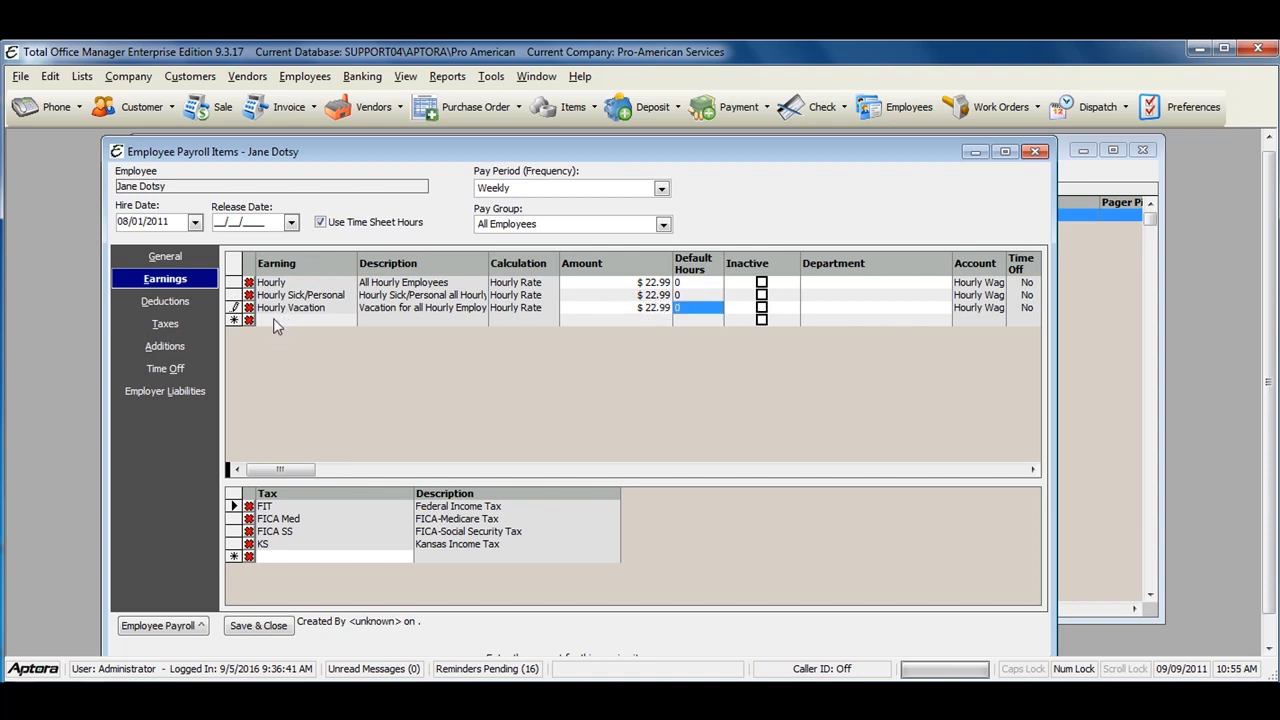
Step: Add an Hourly Overtime earning with a $33.00 amount
click(275, 320)
text(Hourly)
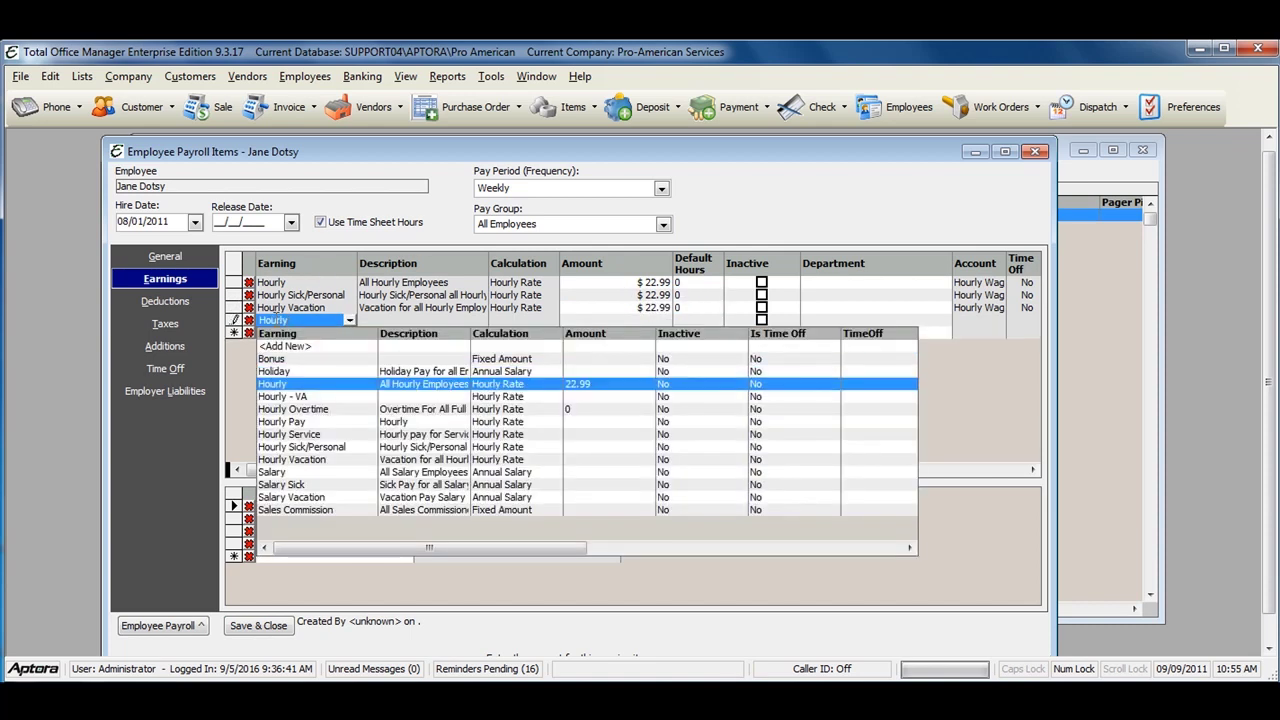
click(321, 410)
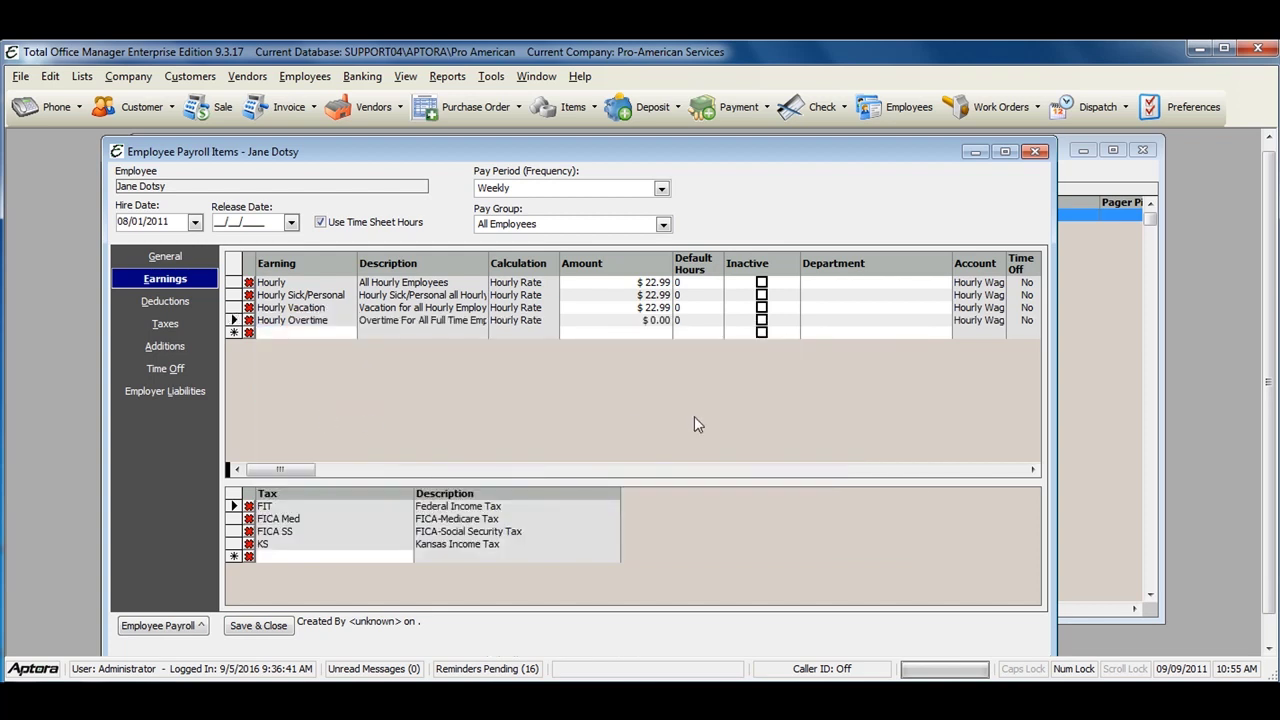
click(655, 324)
text(33)
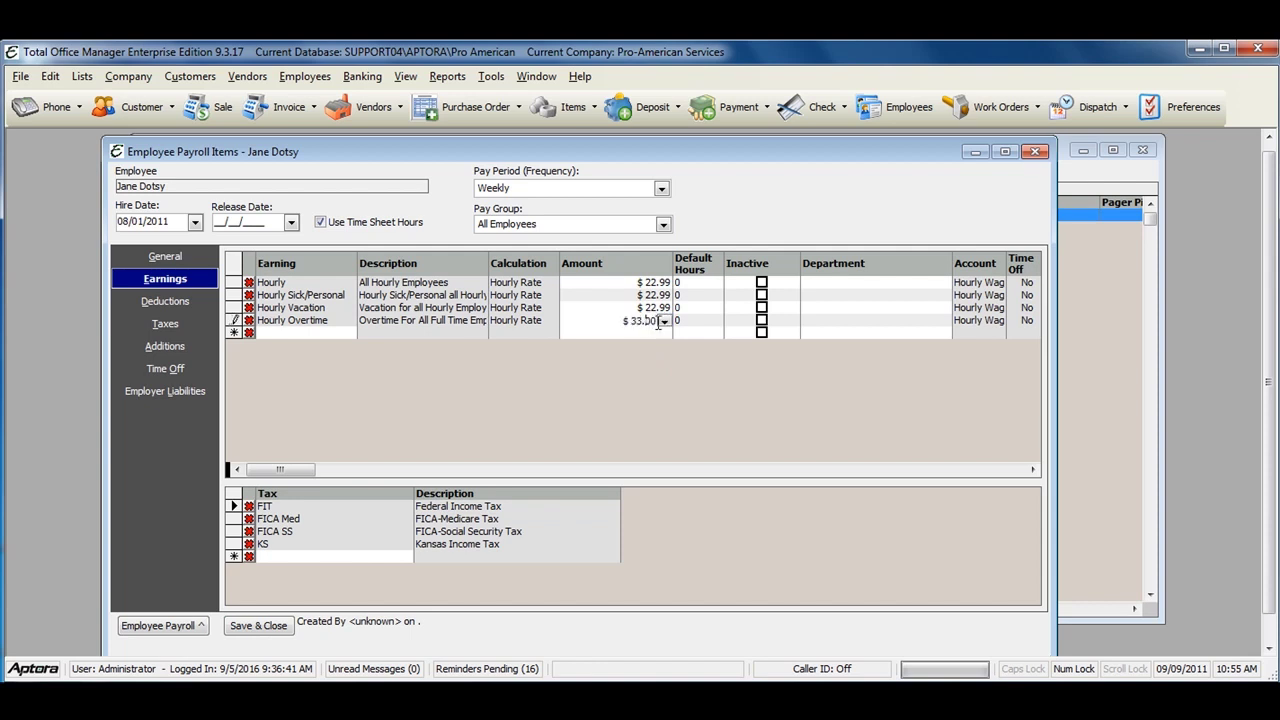
Step: Set the Hourly, Hourly Sick/Personal and Hourly Vacation amounts to $22.00
click(661, 284)
text(22)
click(660, 297)
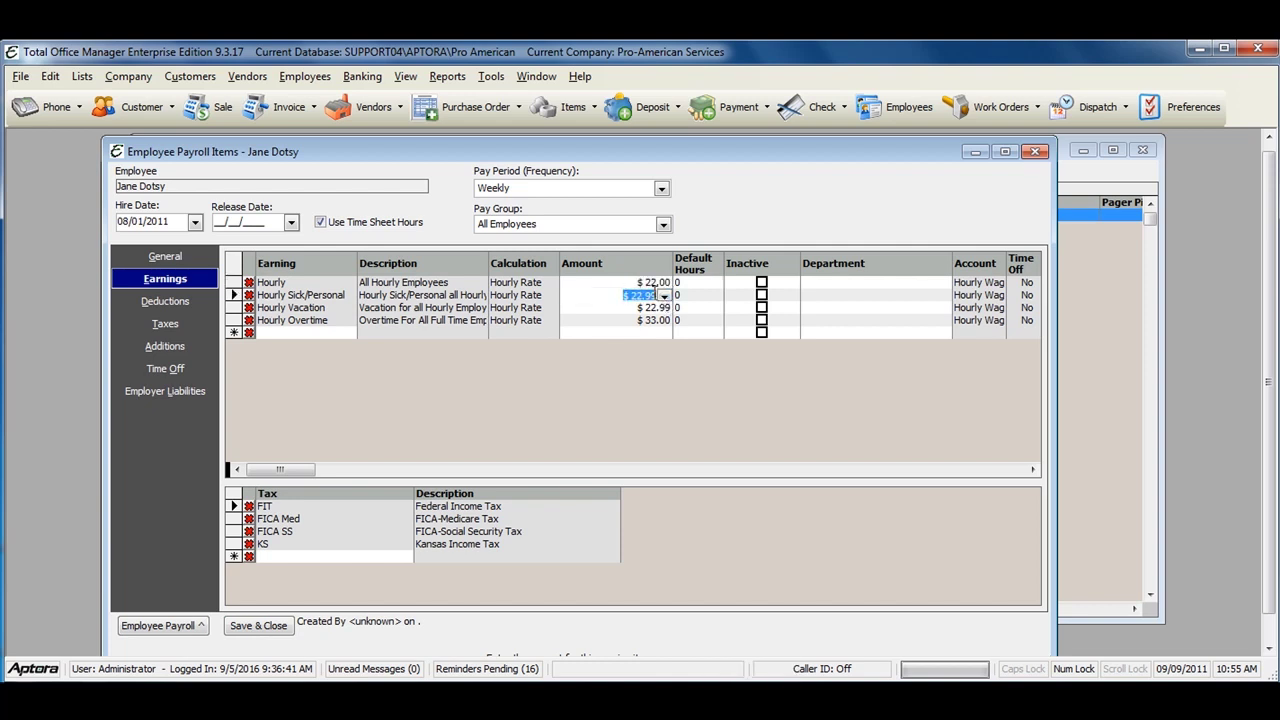
text(22)
click(664, 309)
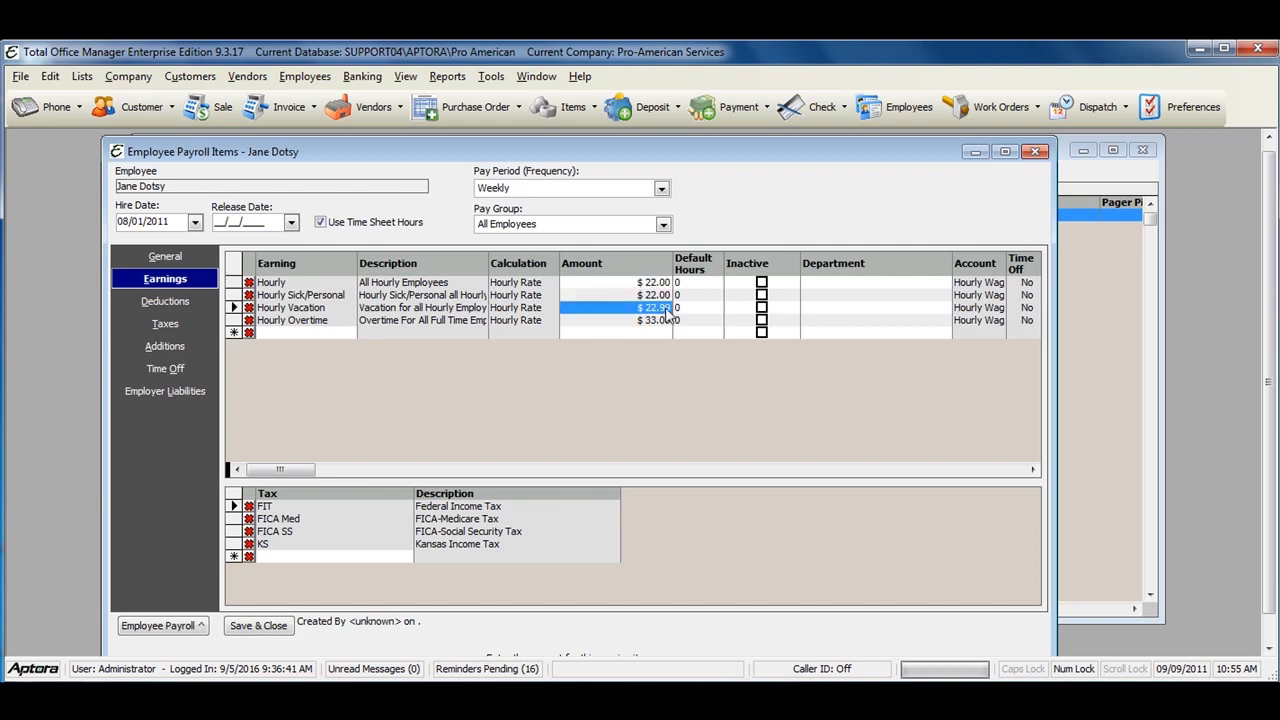
text(22)
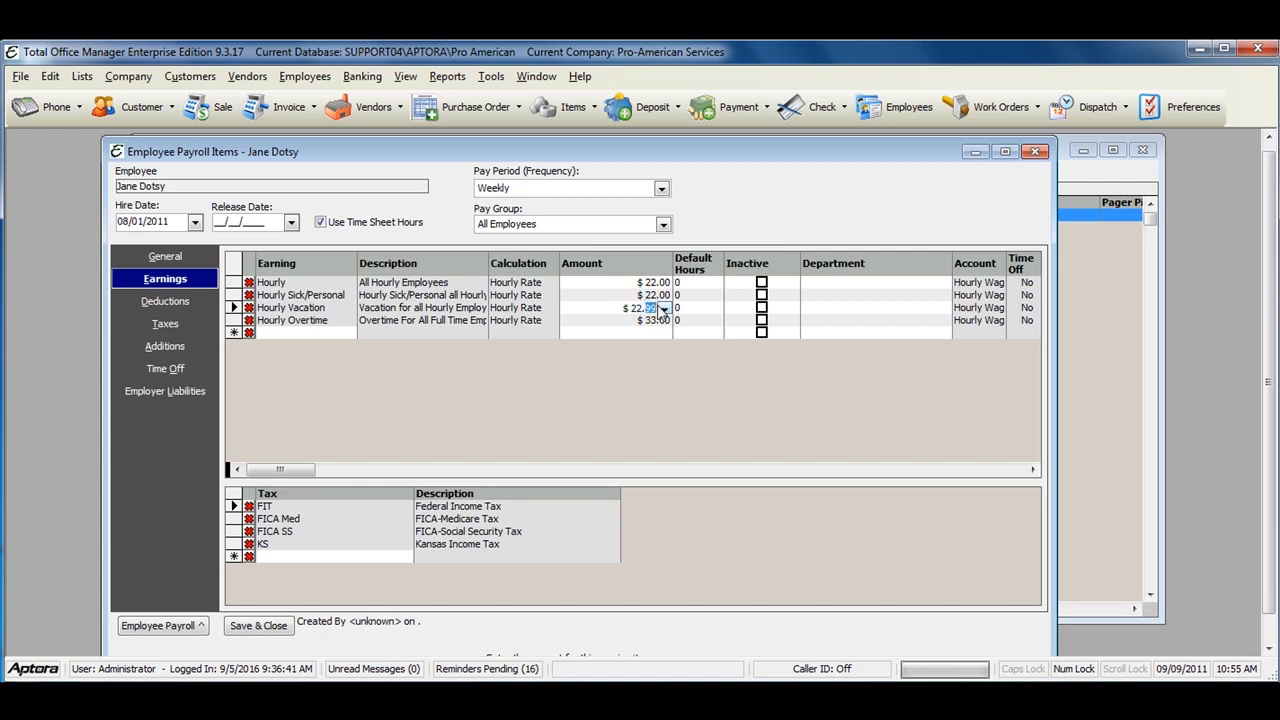
click(690, 309)
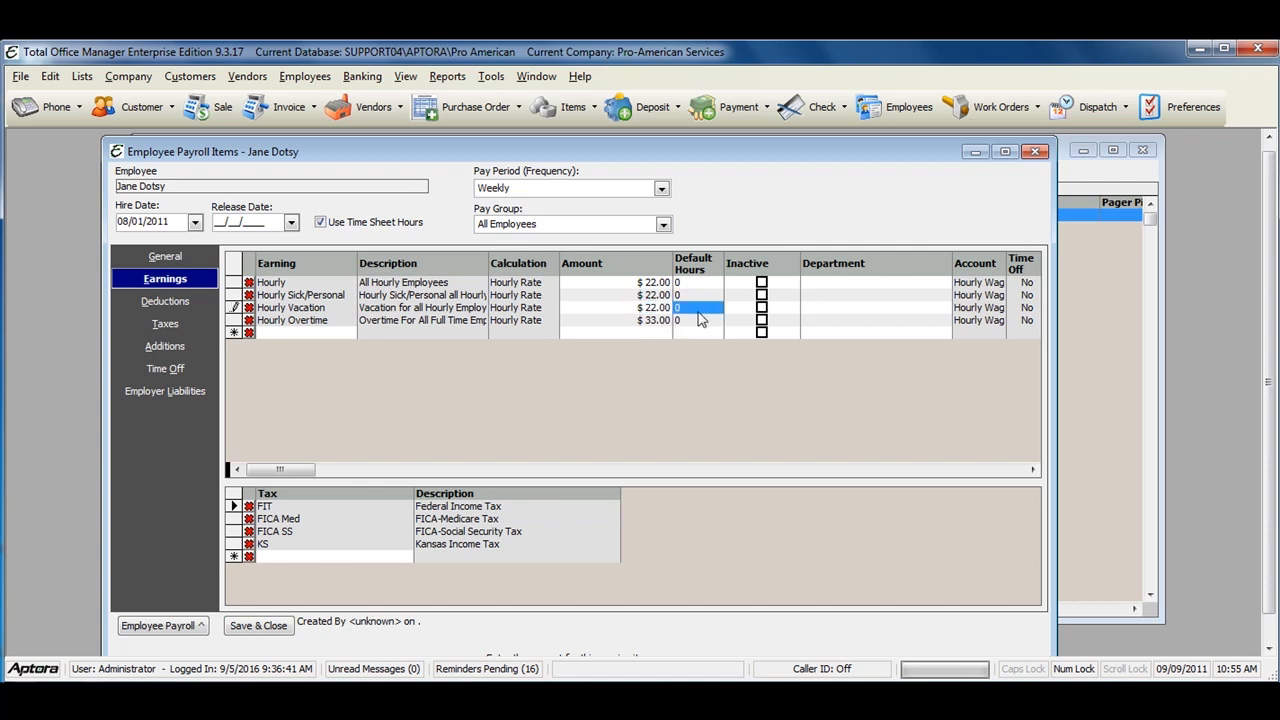
click(901, 284)
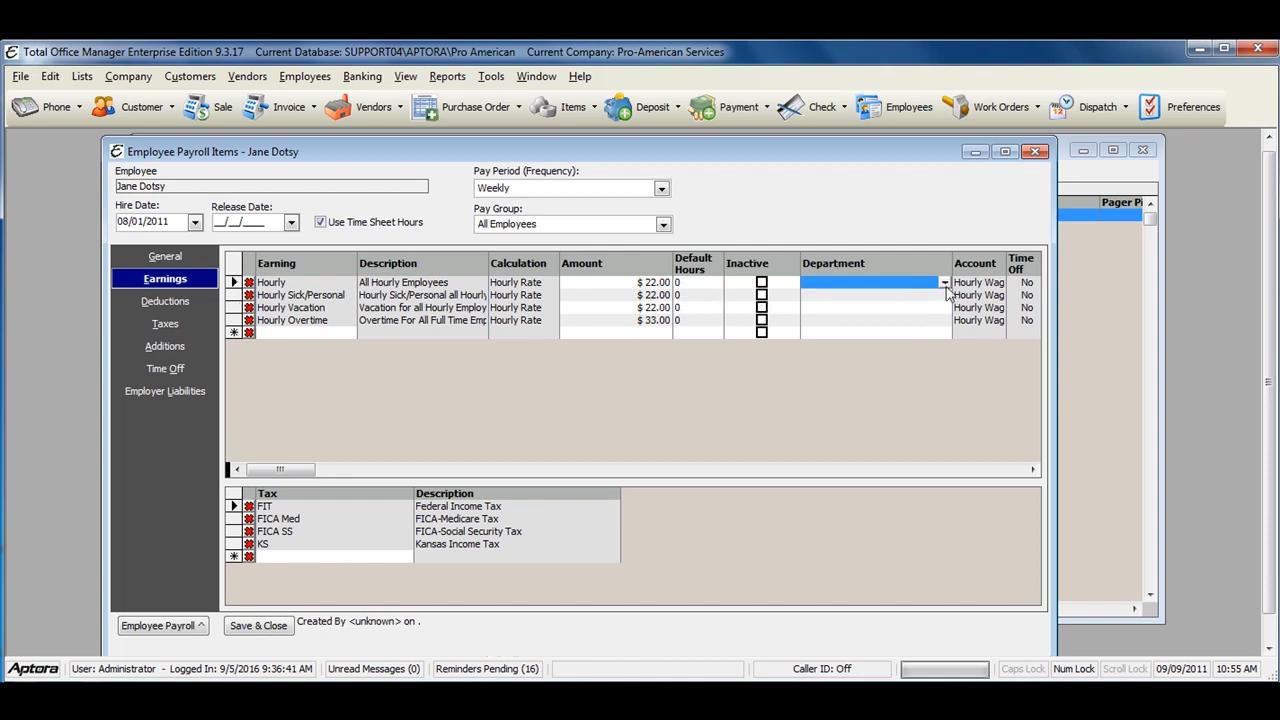
click(945, 284)
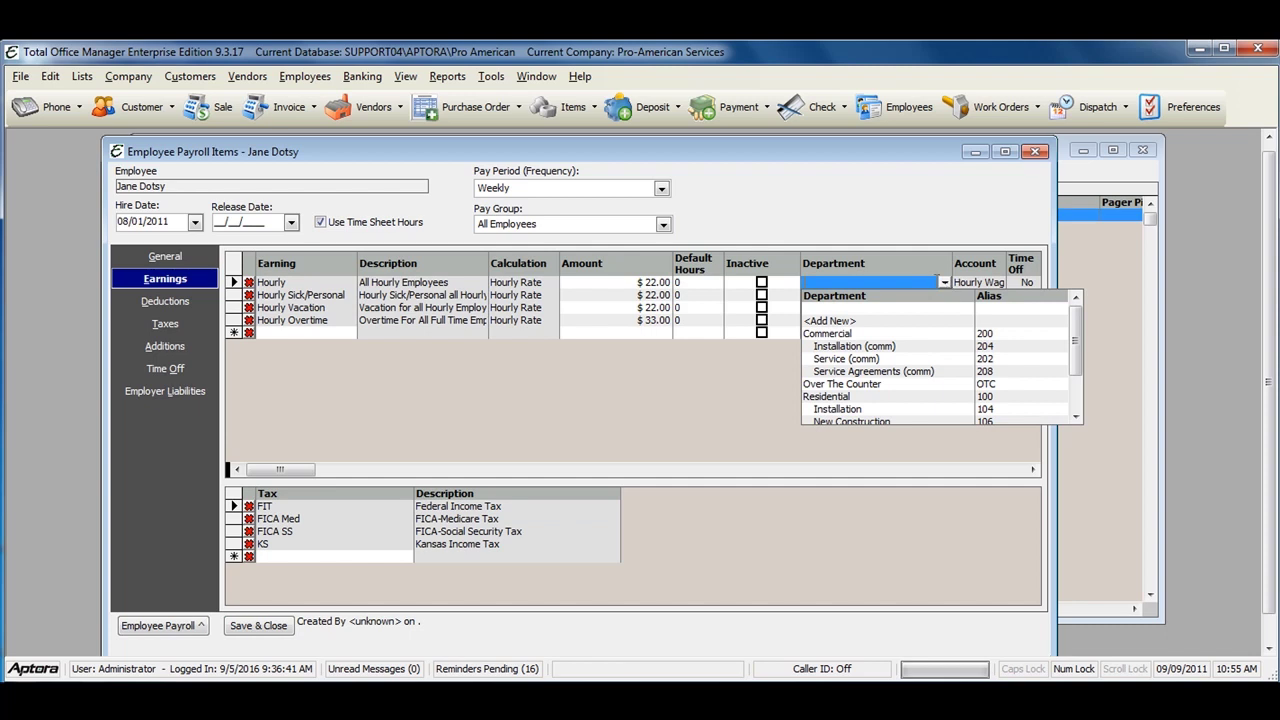
click(944, 284)
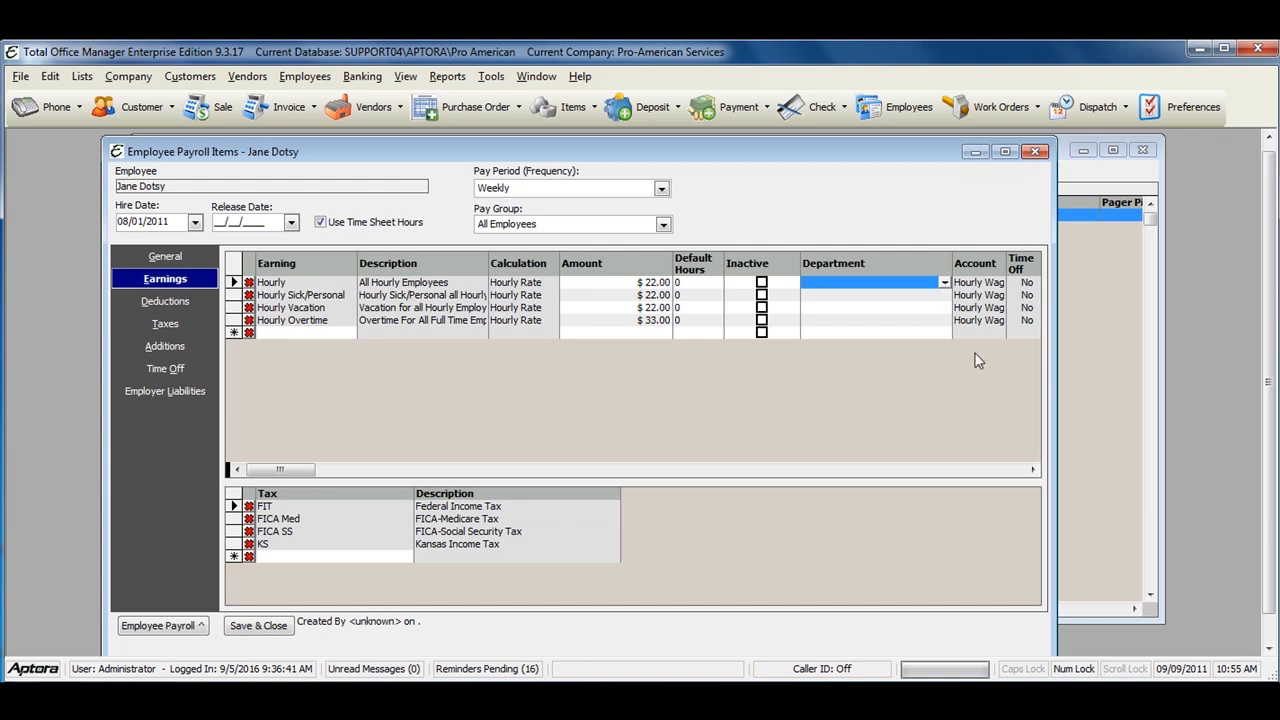
click(1033, 470)
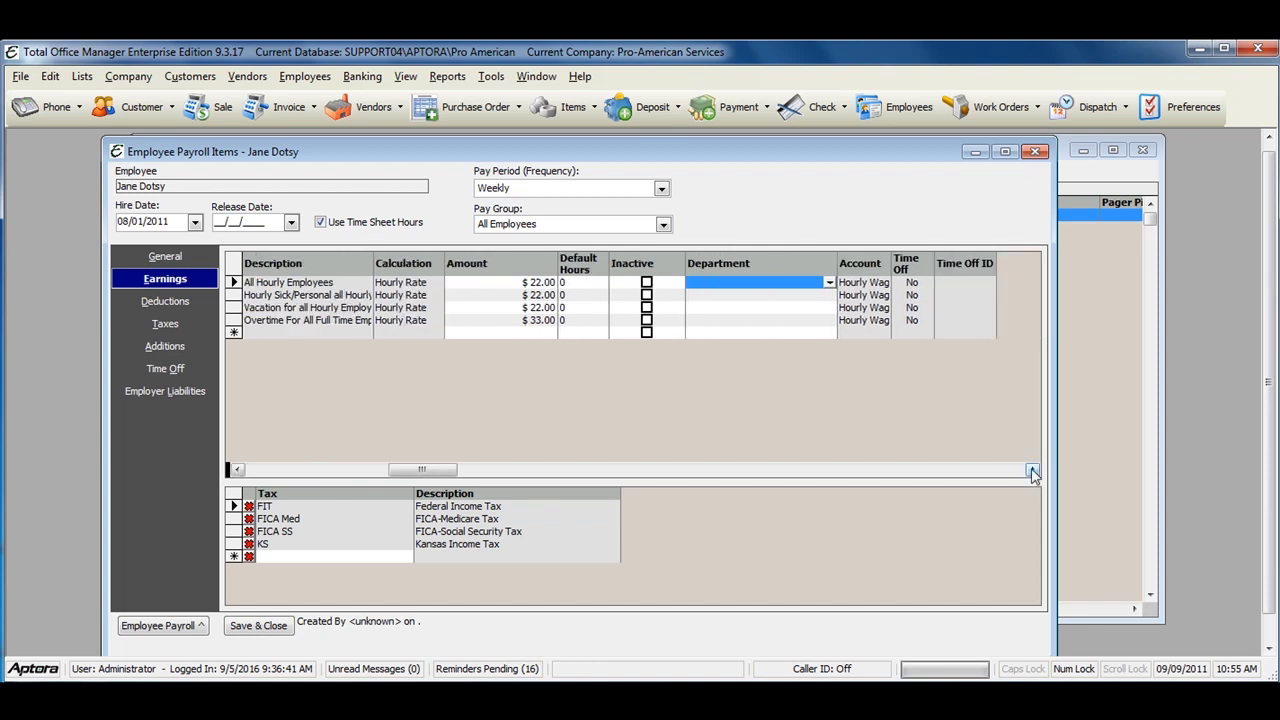
drag(411, 468, 263, 468)
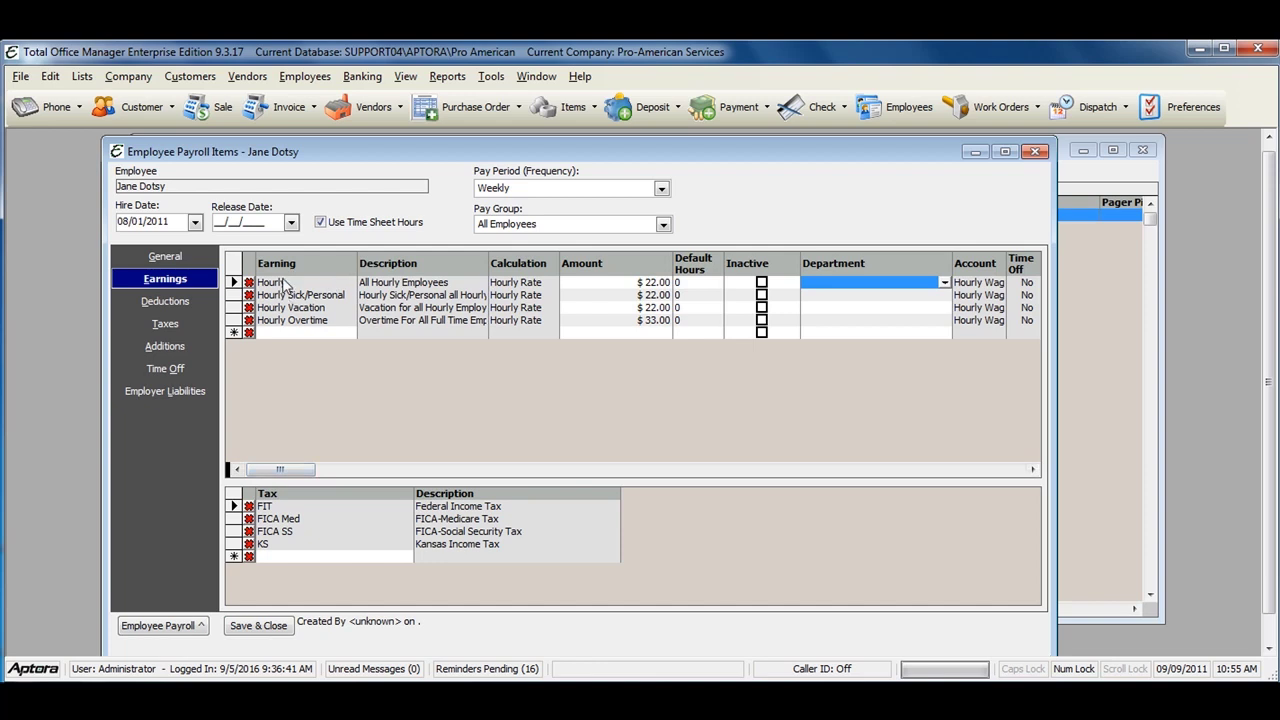
click(232, 295)
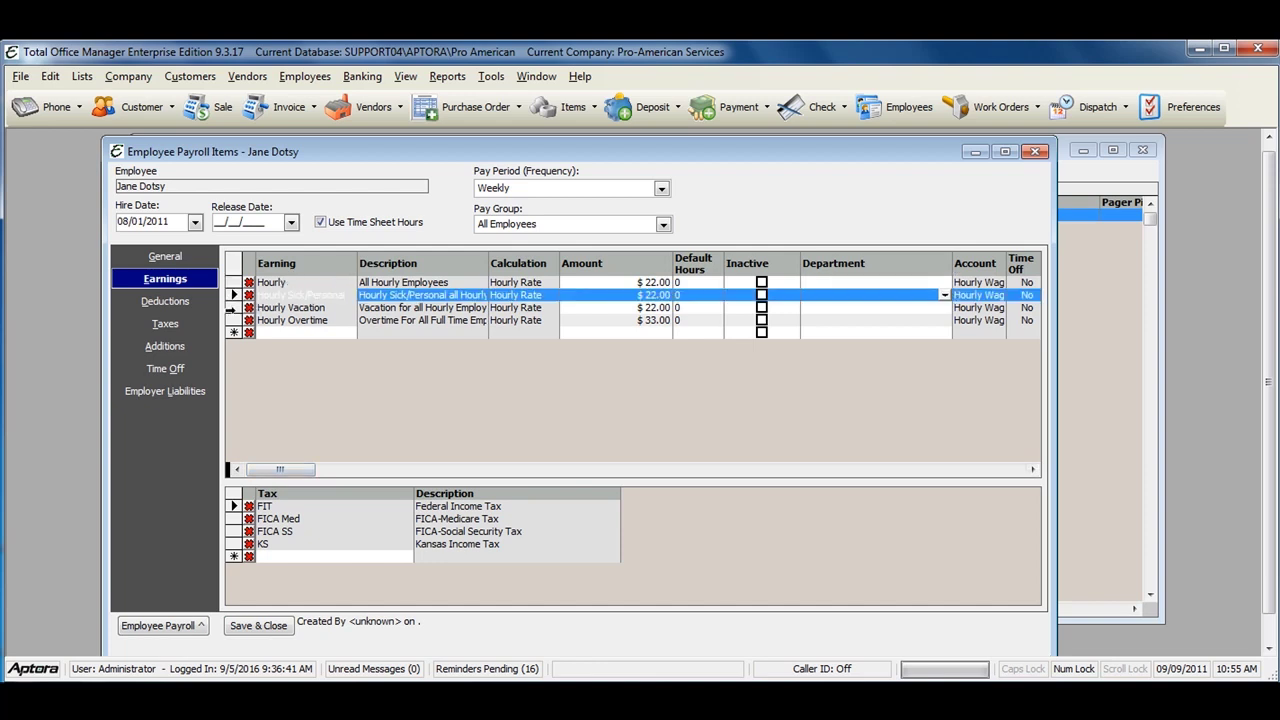
click(232, 307)
click(233, 282)
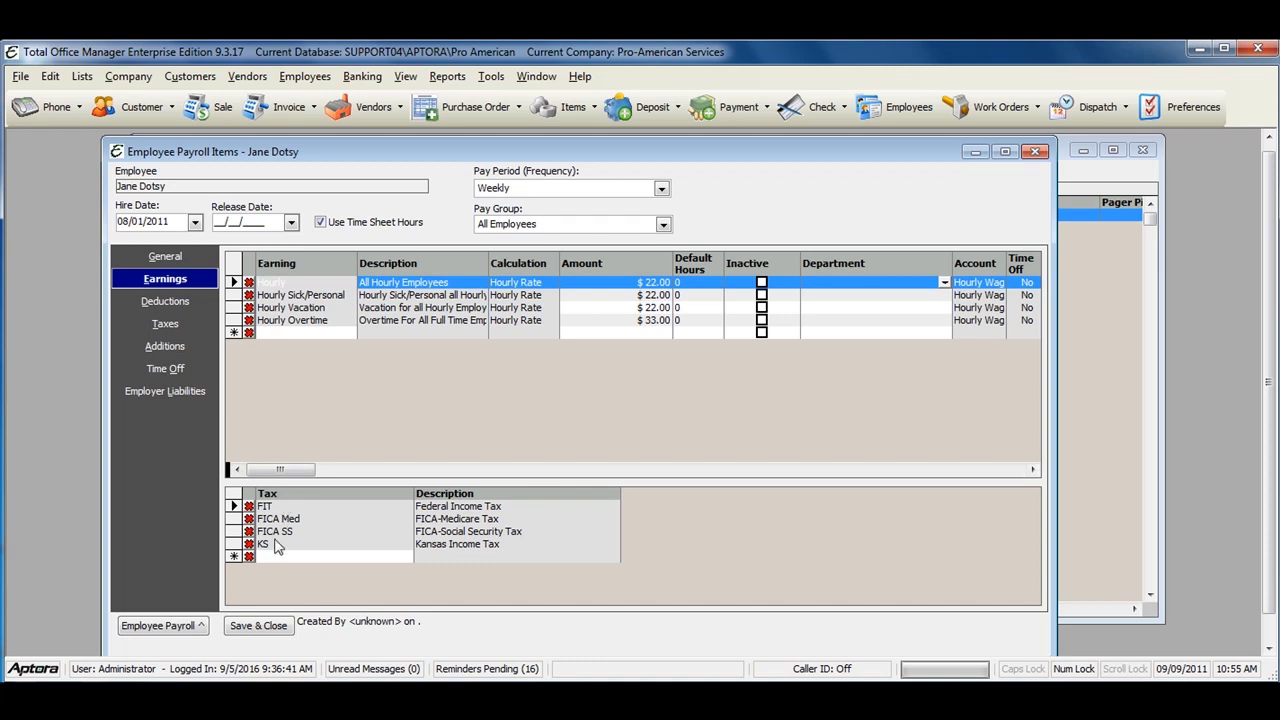
click(234, 295)
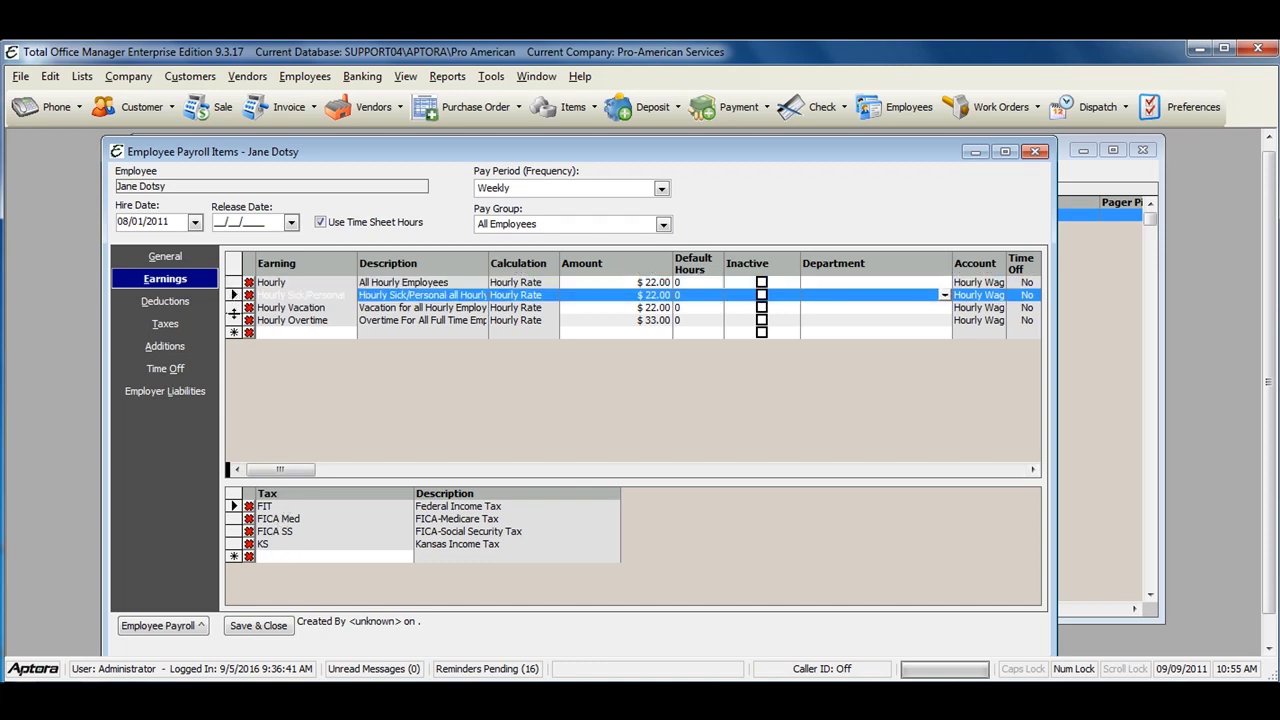
click(233, 307)
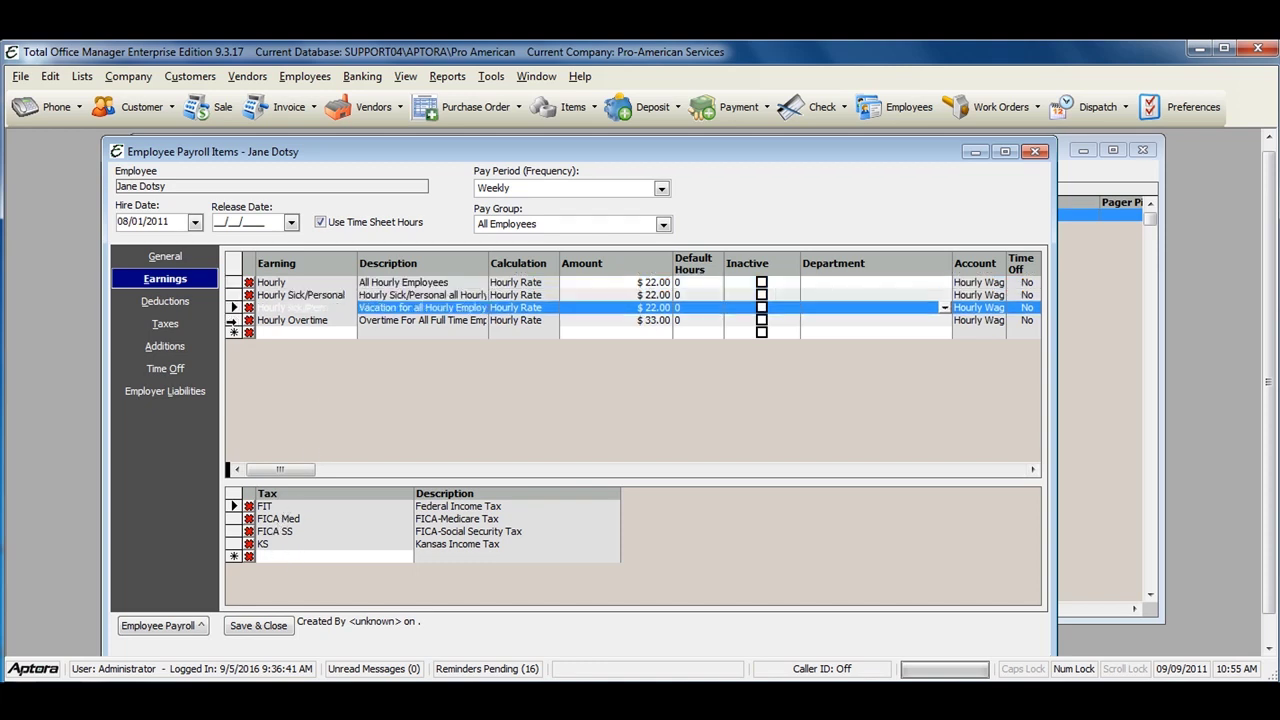
click(233, 320)
click(233, 307)
Step: Add Employee Dental Insurance and Employee Health Insurance deductions
click(165, 301)
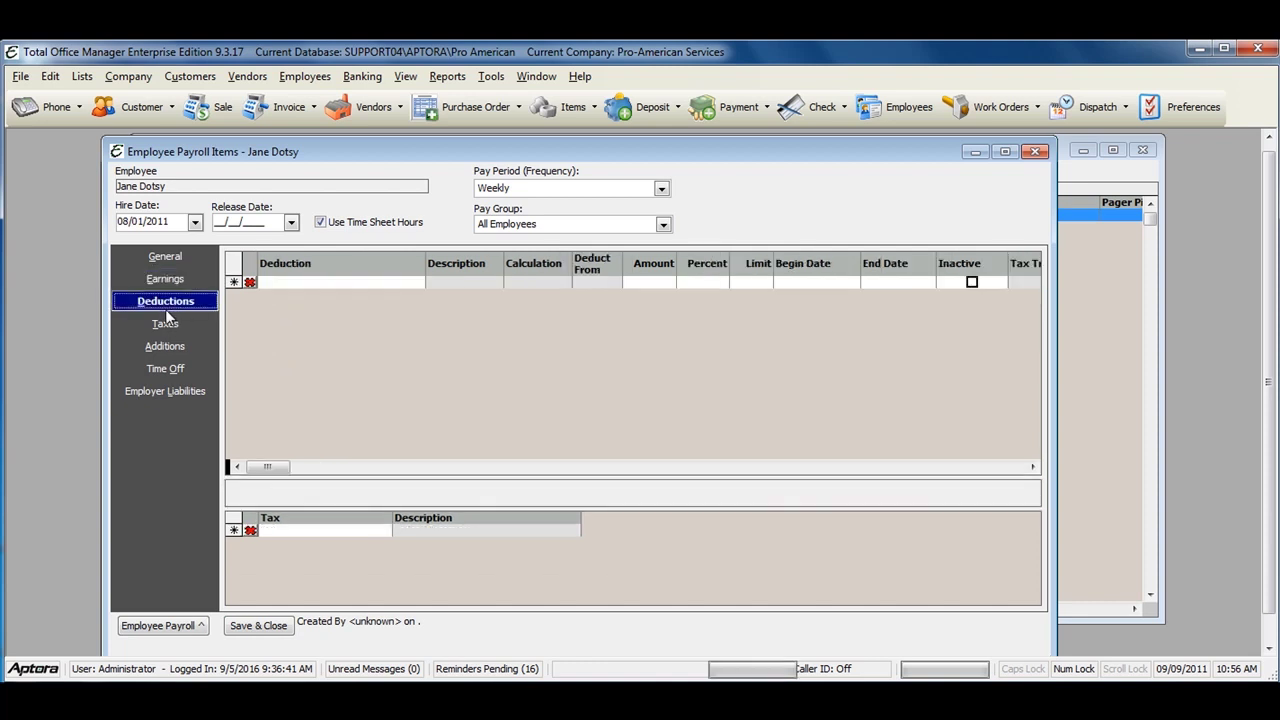
click(356, 284)
text(Health Savings Account)
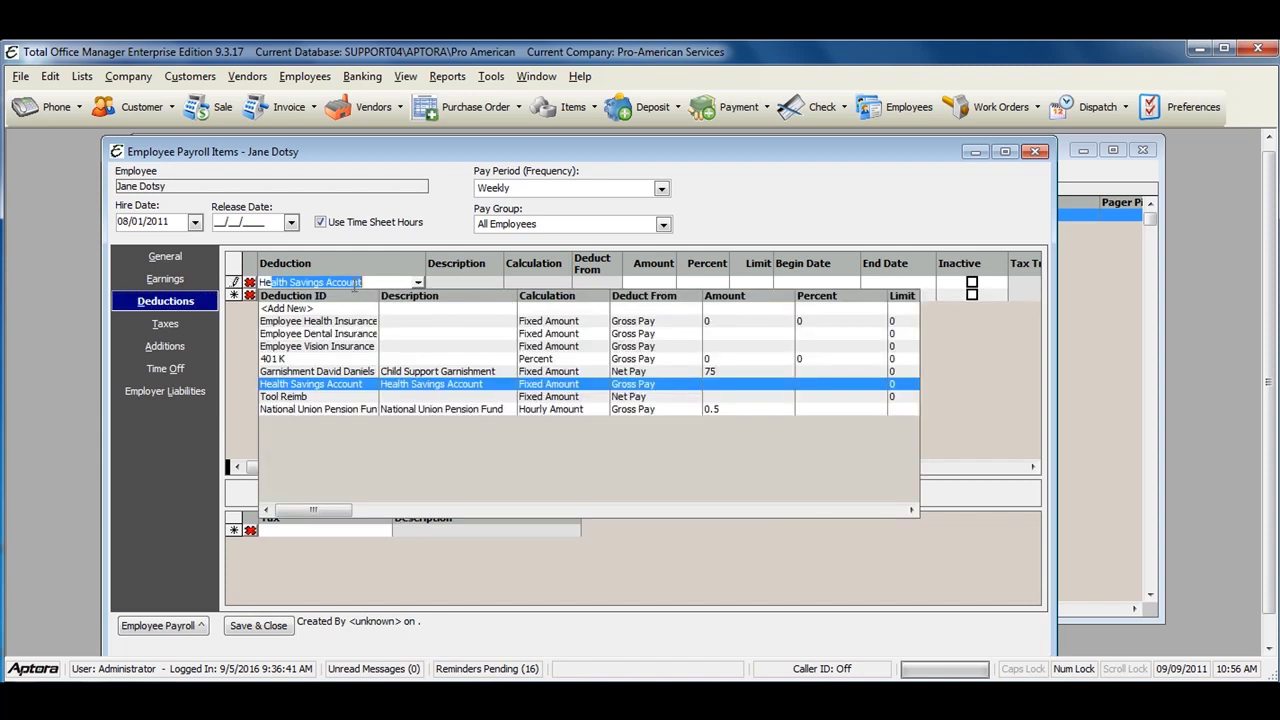
key(Up)
key(Up)
key(Up)
key(Up)
key(Return)
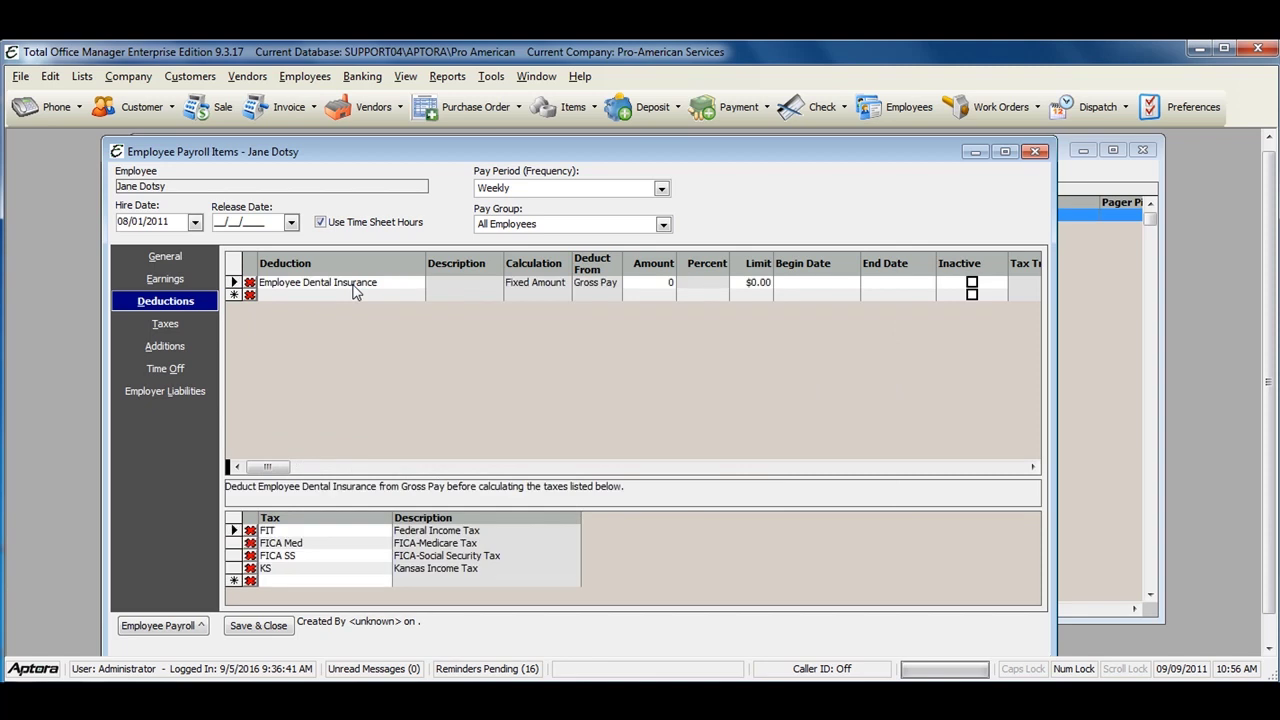
click(359, 294)
text(Employee Health Insurance)
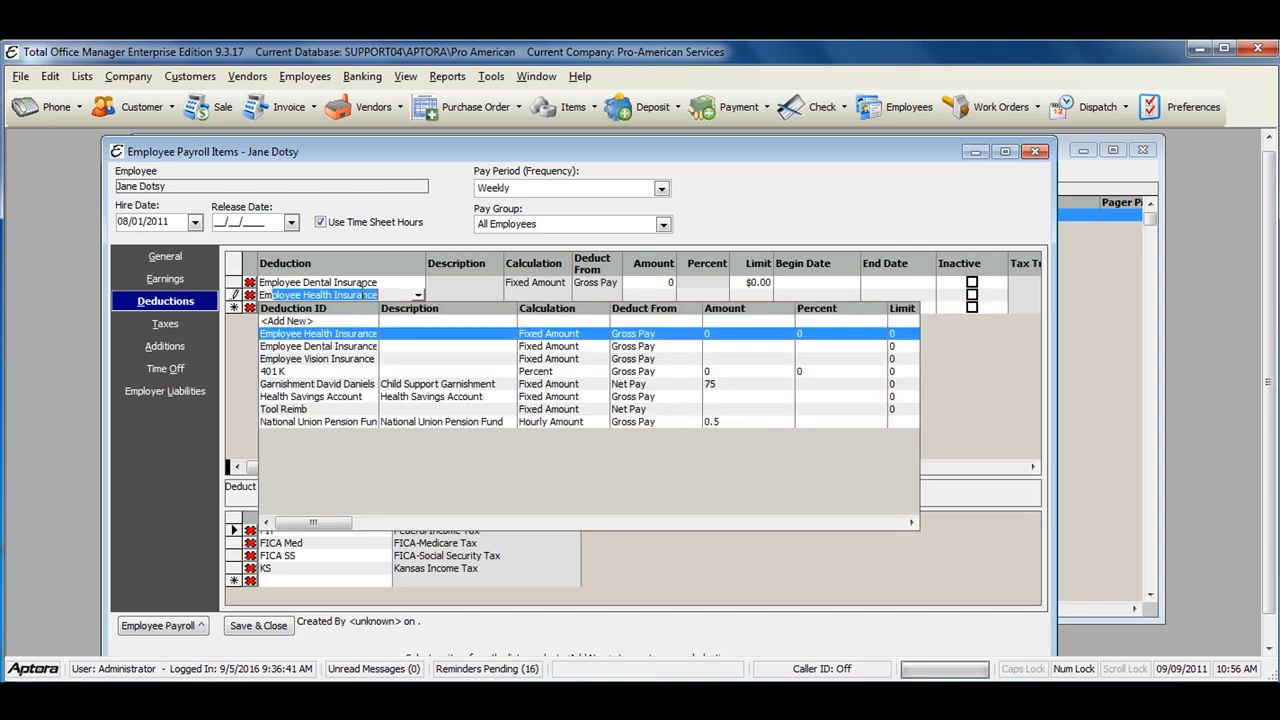
key(Return)
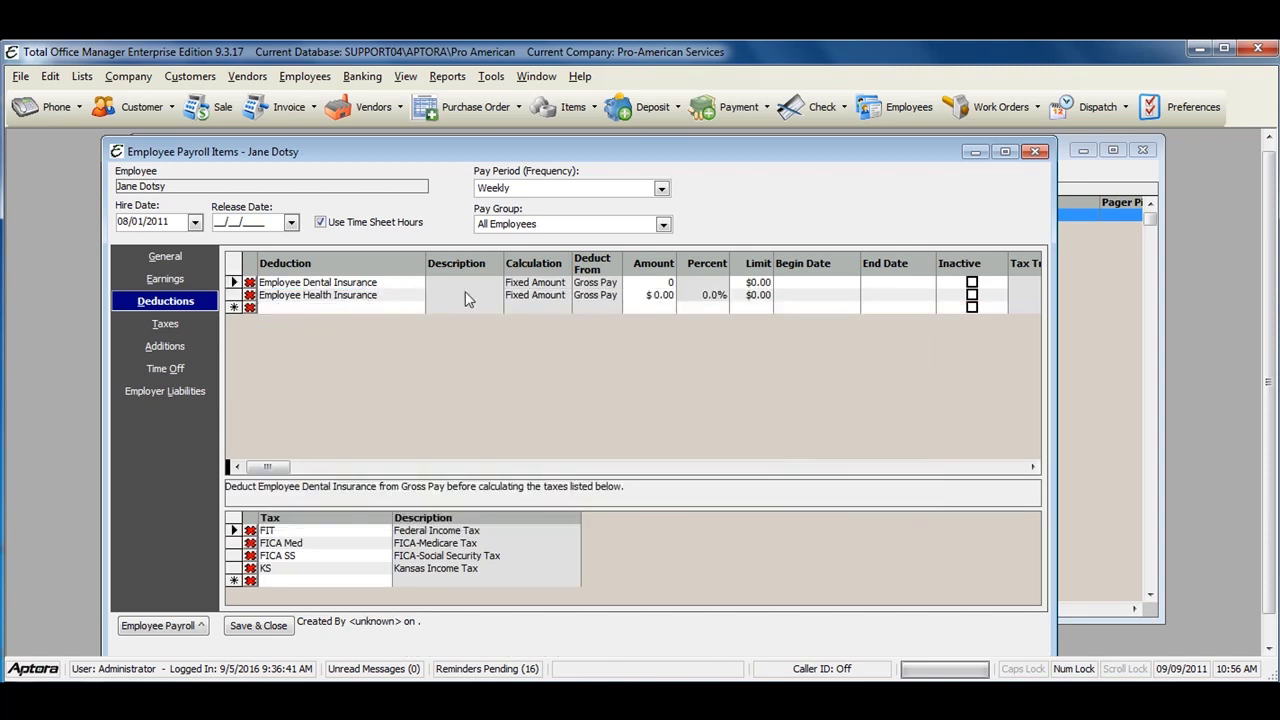
Step: Set the dental deduction amount to $45.00 and the health amount to $85.00
click(660, 283)
text(85)
click(660, 296)
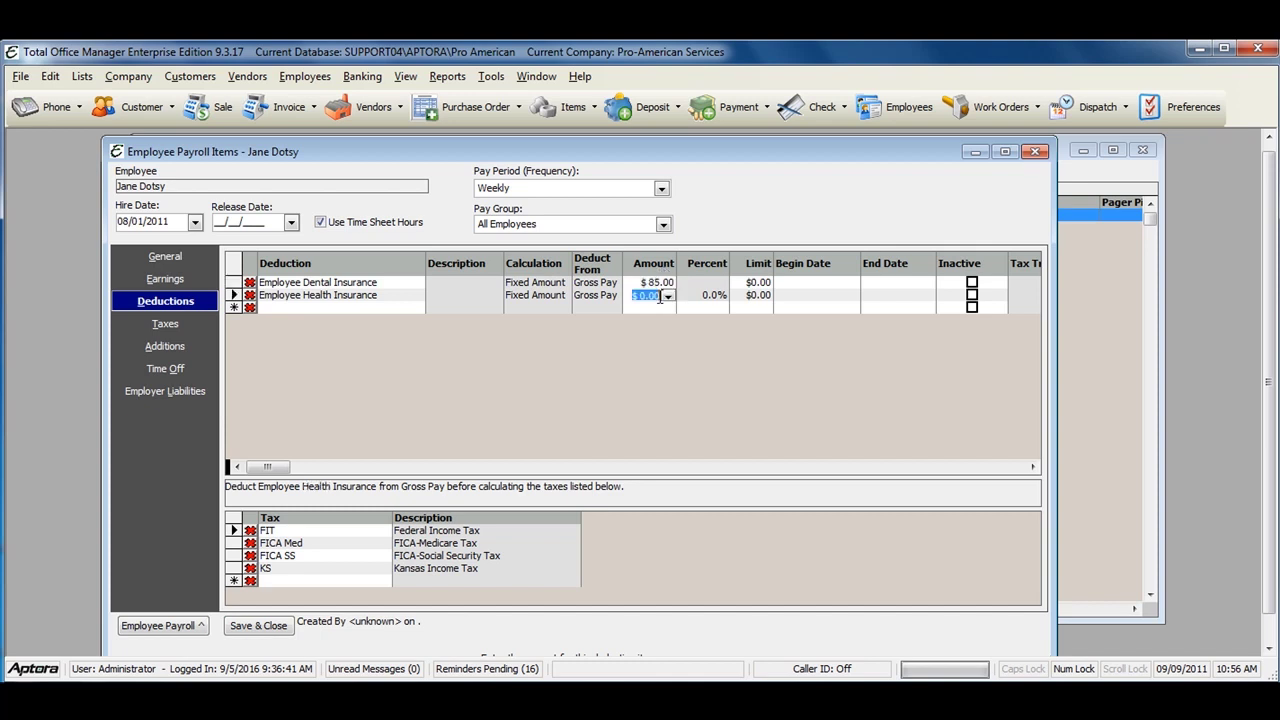
click(657, 283)
text(45)
click(651, 297)
text(85)
key(Tab)
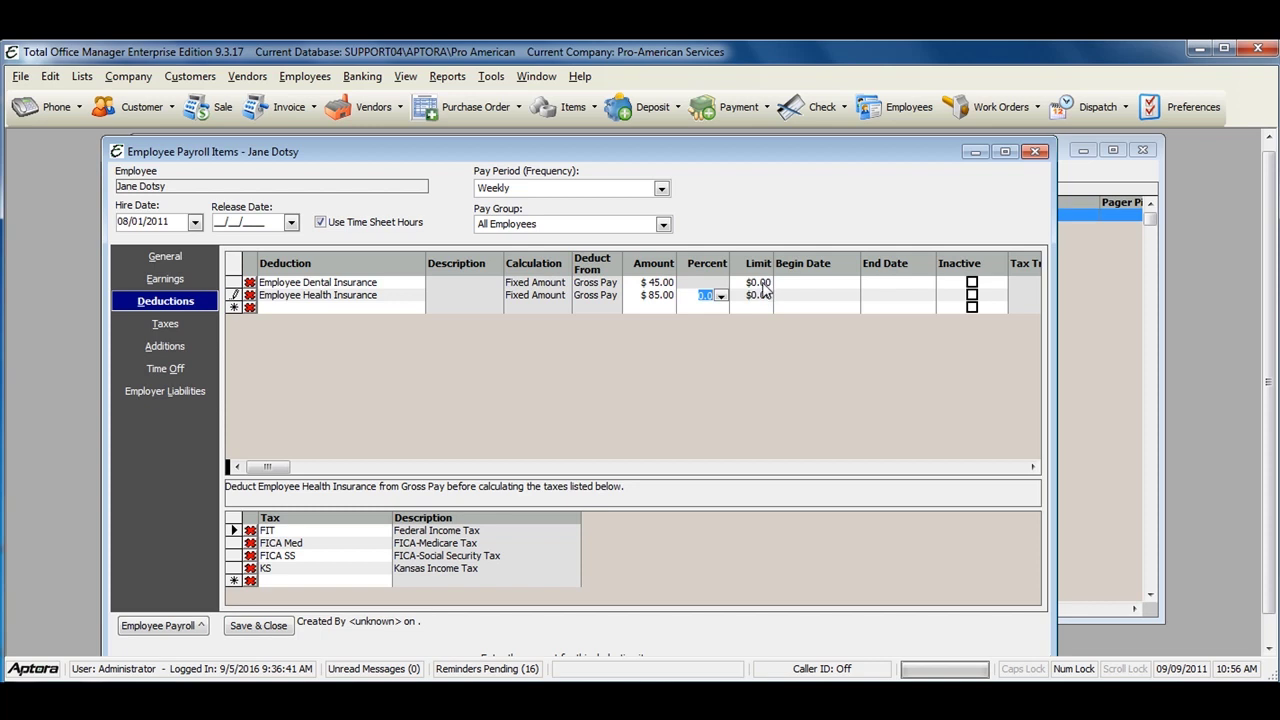
key(Tab)
Step: Pick August 1, 2011 as the begin date for both the dental and health rows
click(808, 283)
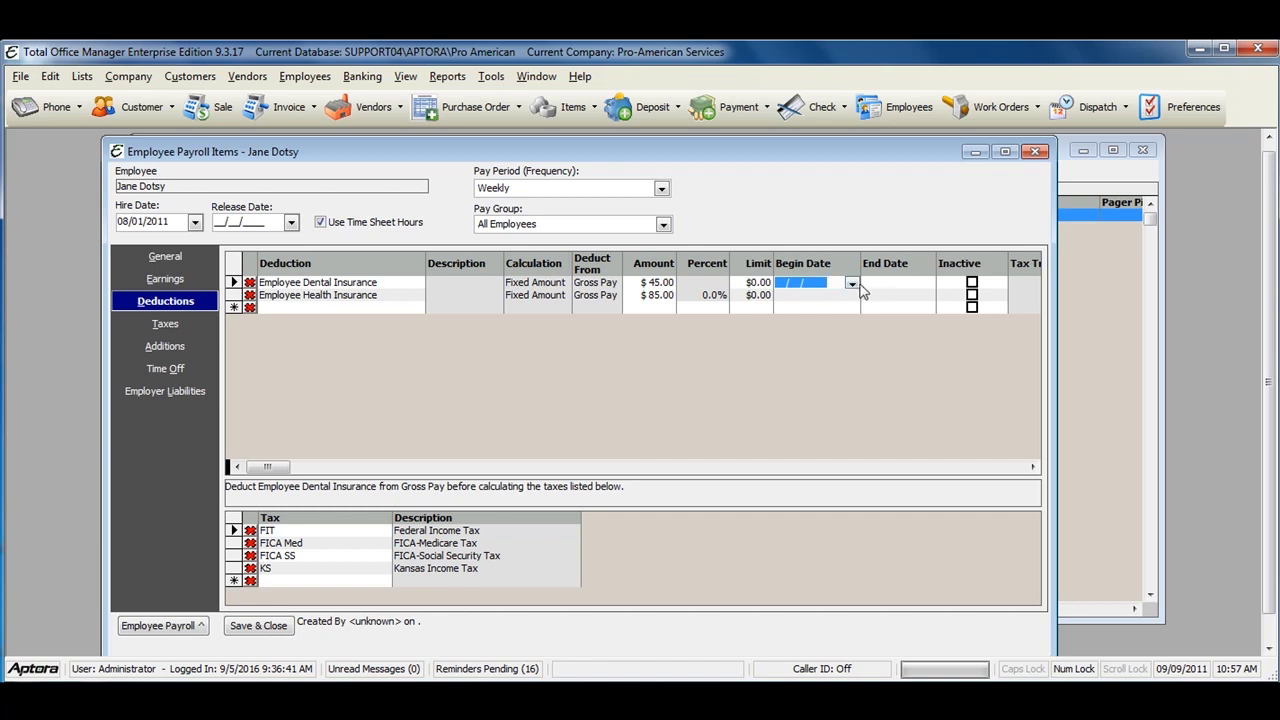
click(851, 283)
click(717, 299)
click(743, 341)
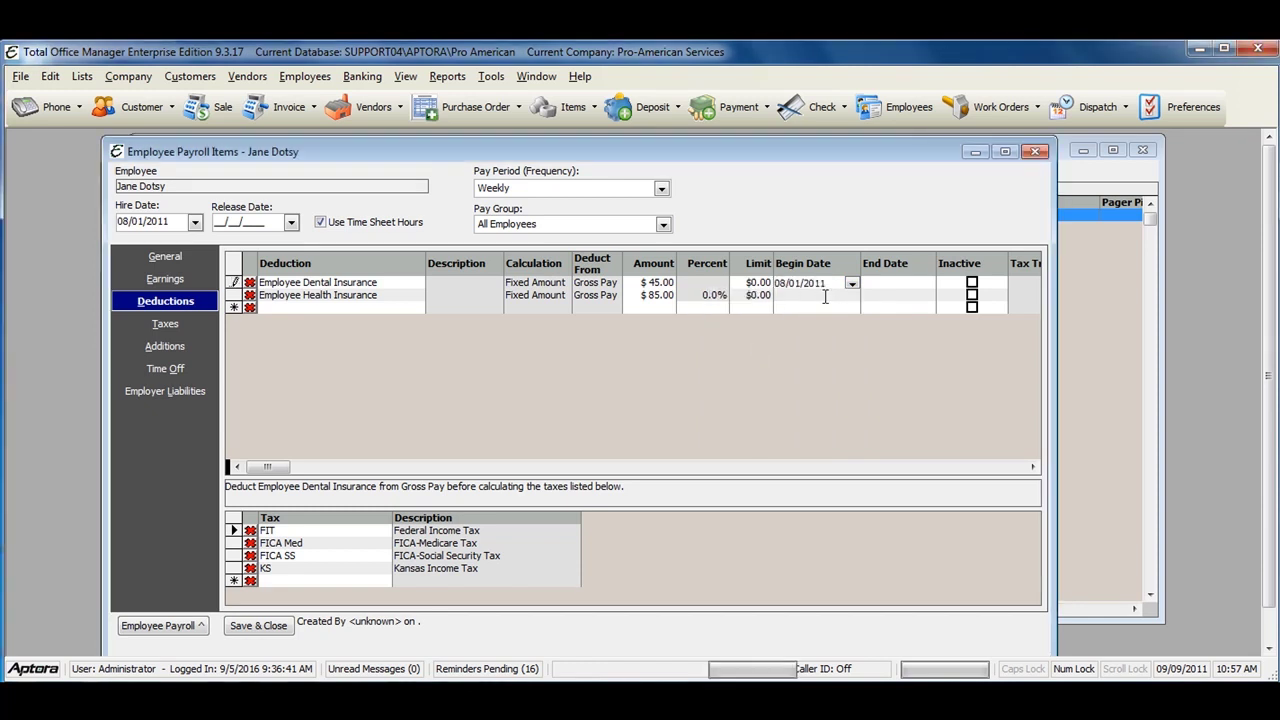
click(838, 297)
click(851, 296)
click(717, 311)
click(740, 354)
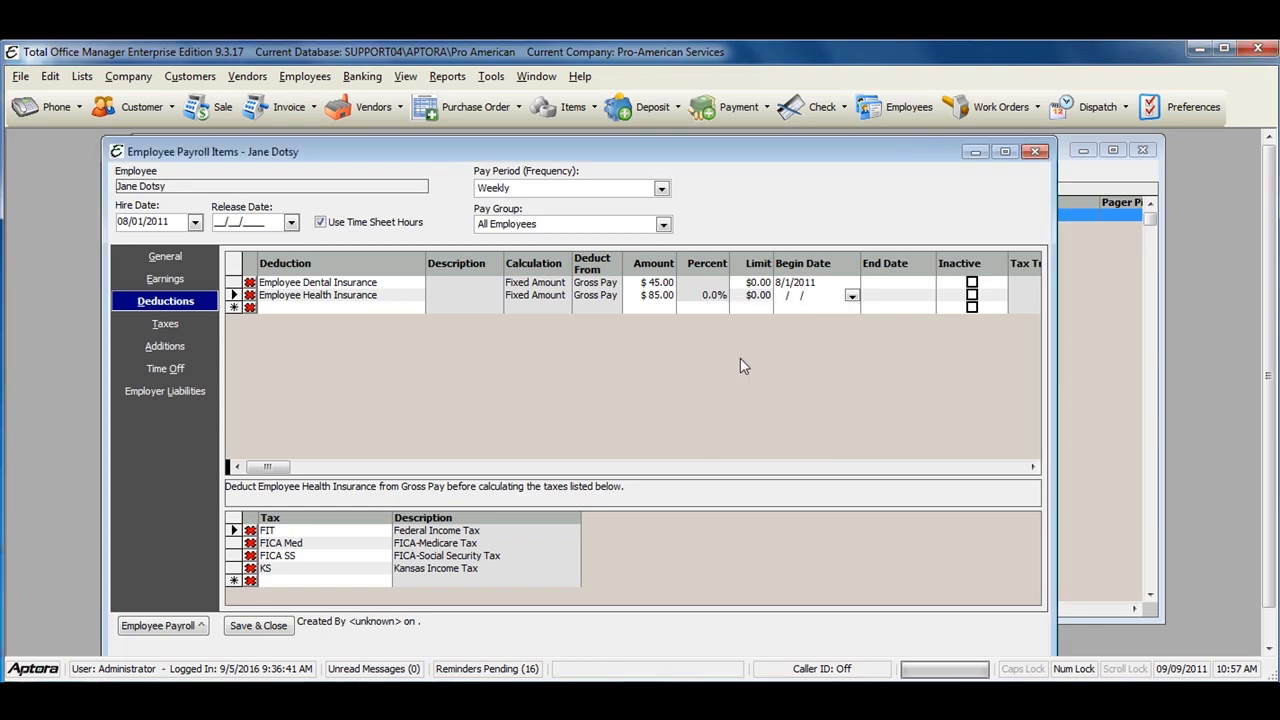
click(899, 282)
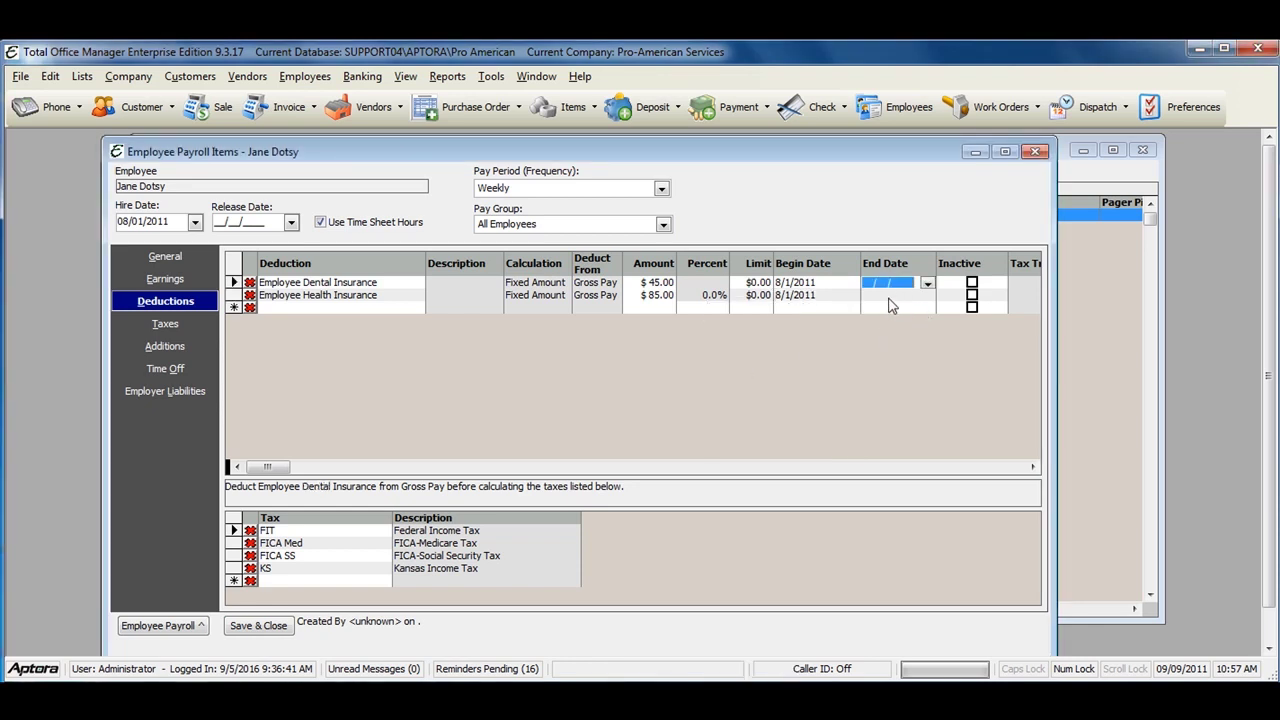
click(890, 297)
click(885, 284)
Step: Review the dental and health insurance deduction rows, then return to Earnings
click(235, 283)
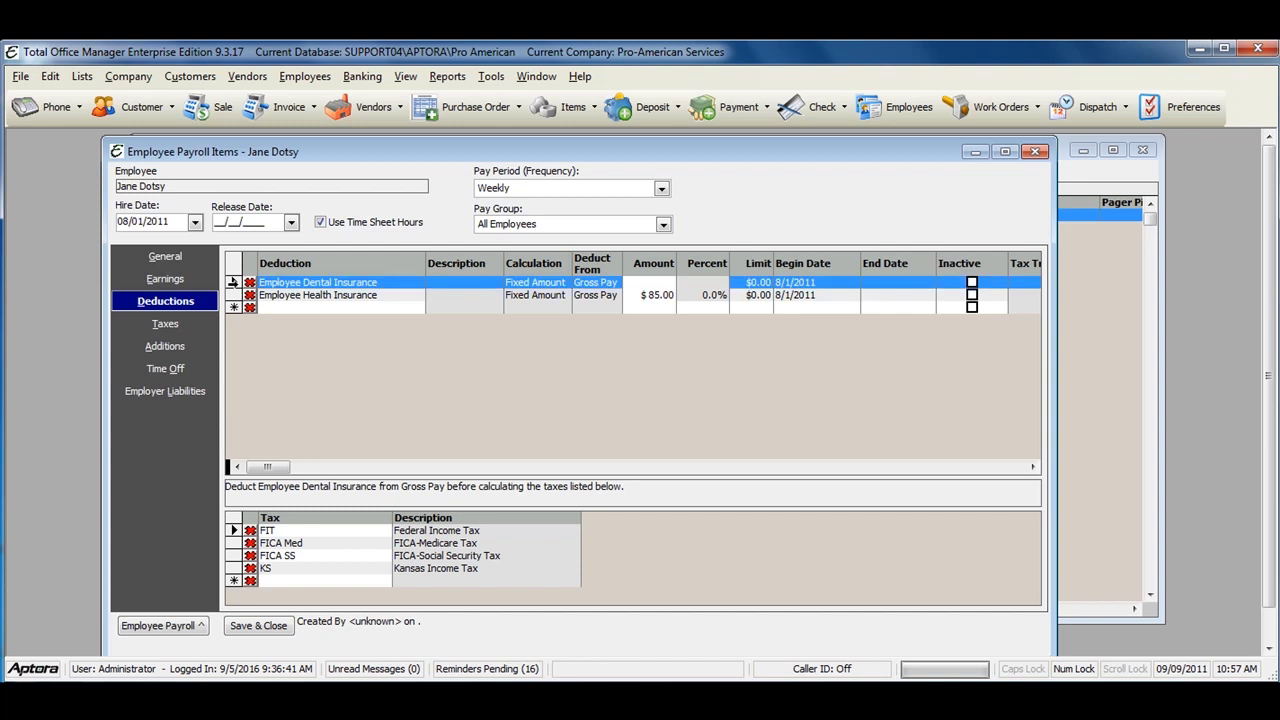
click(234, 295)
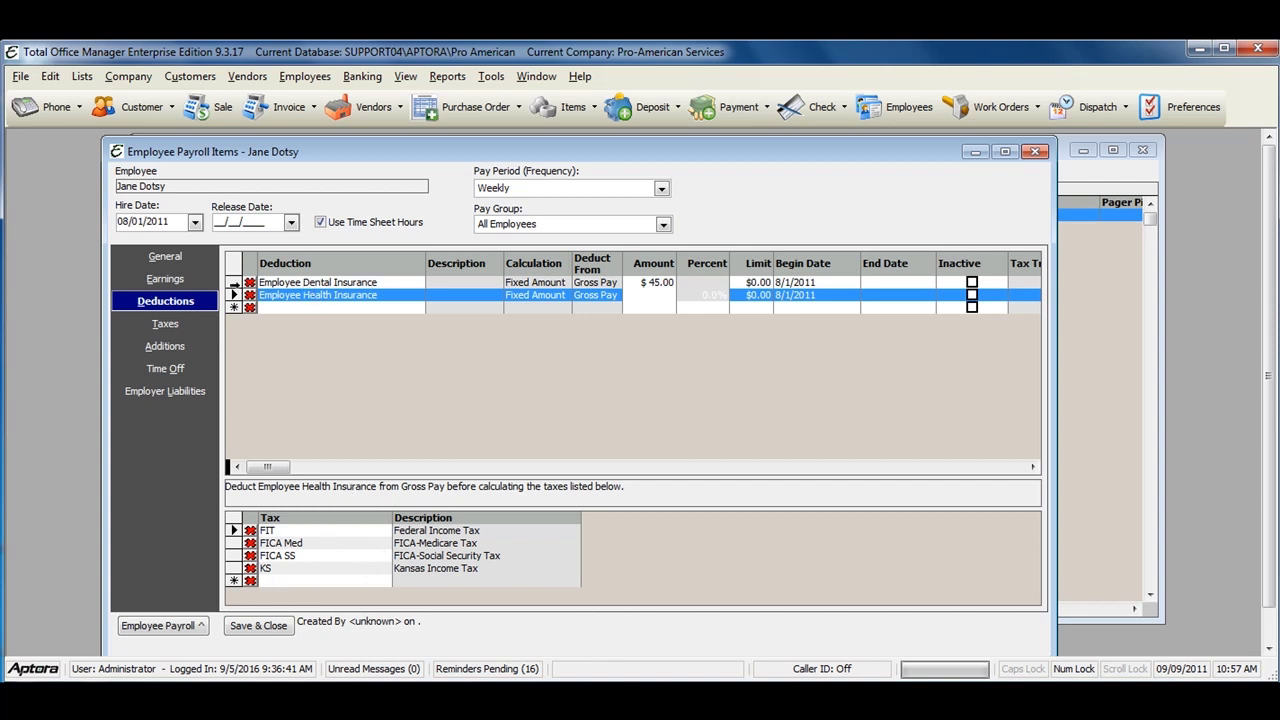
click(230, 282)
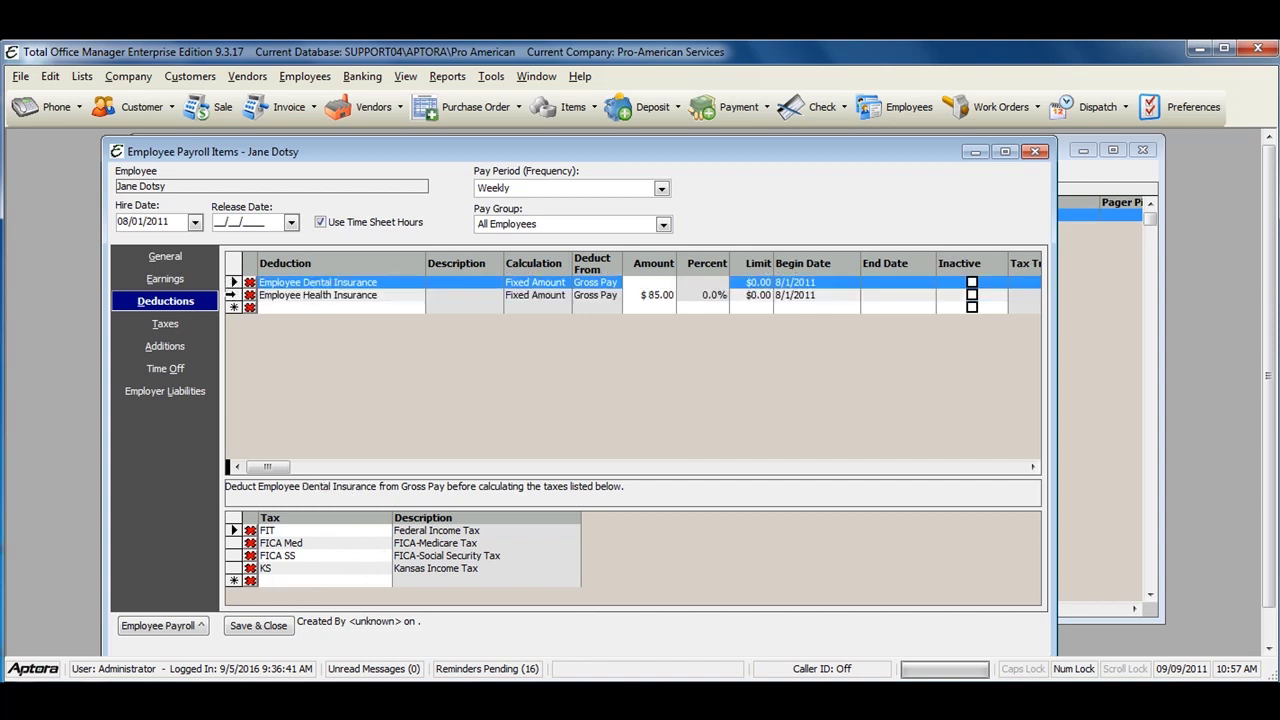
click(230, 295)
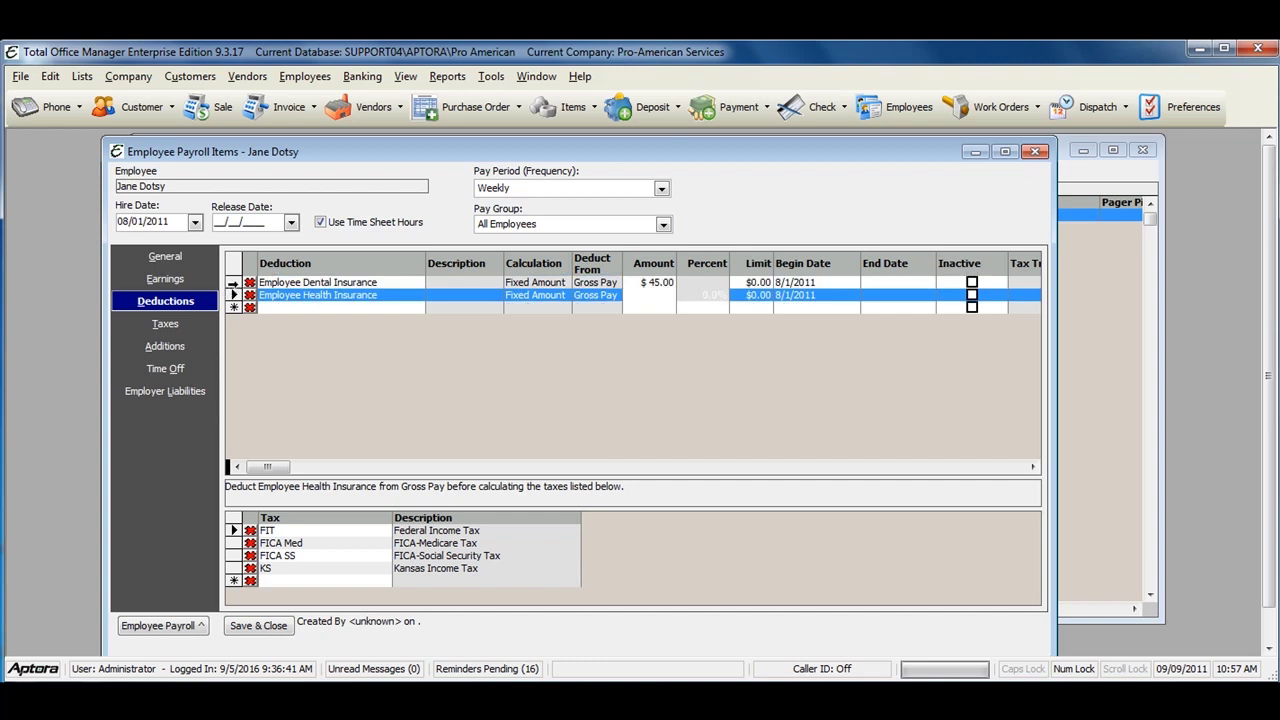
click(233, 283)
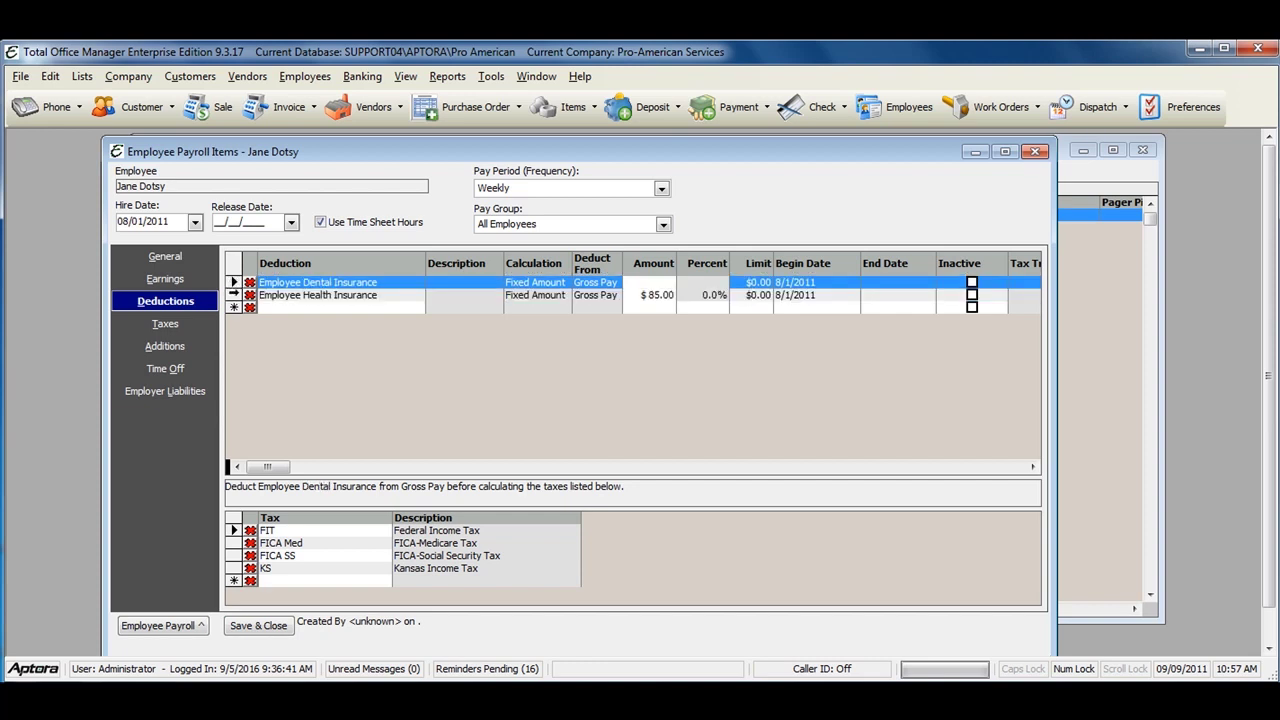
click(233, 295)
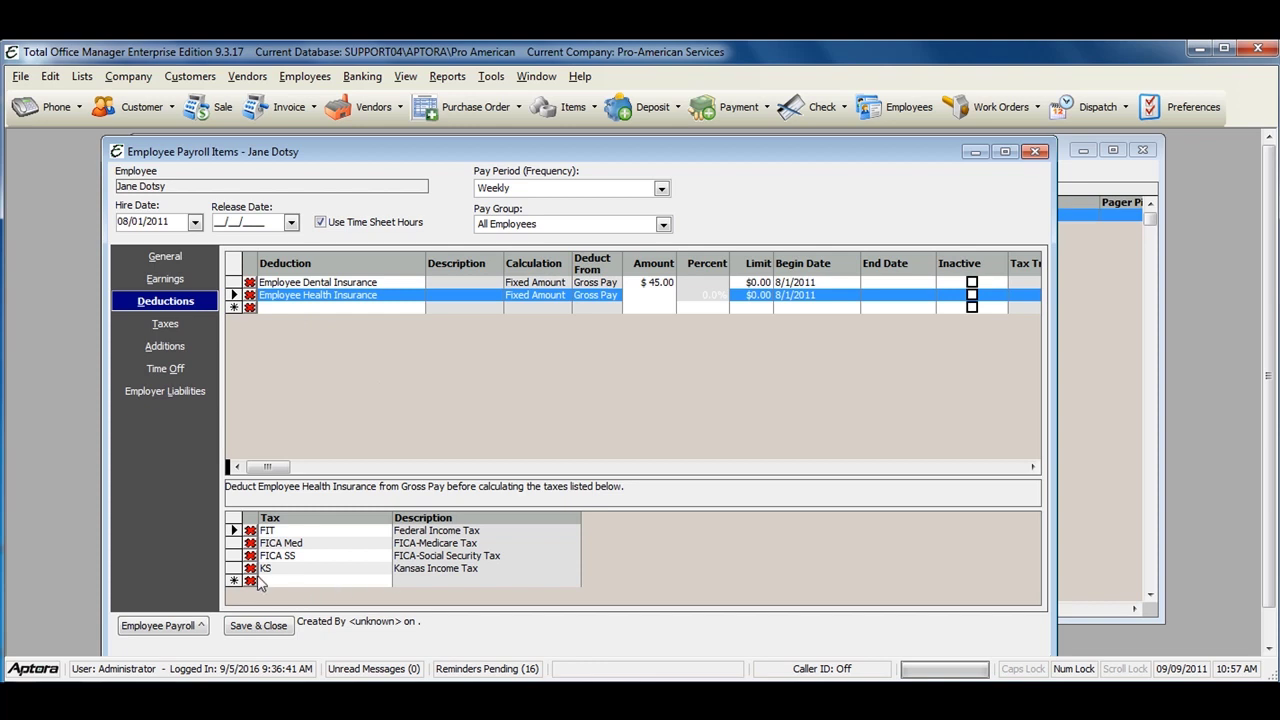
click(168, 281)
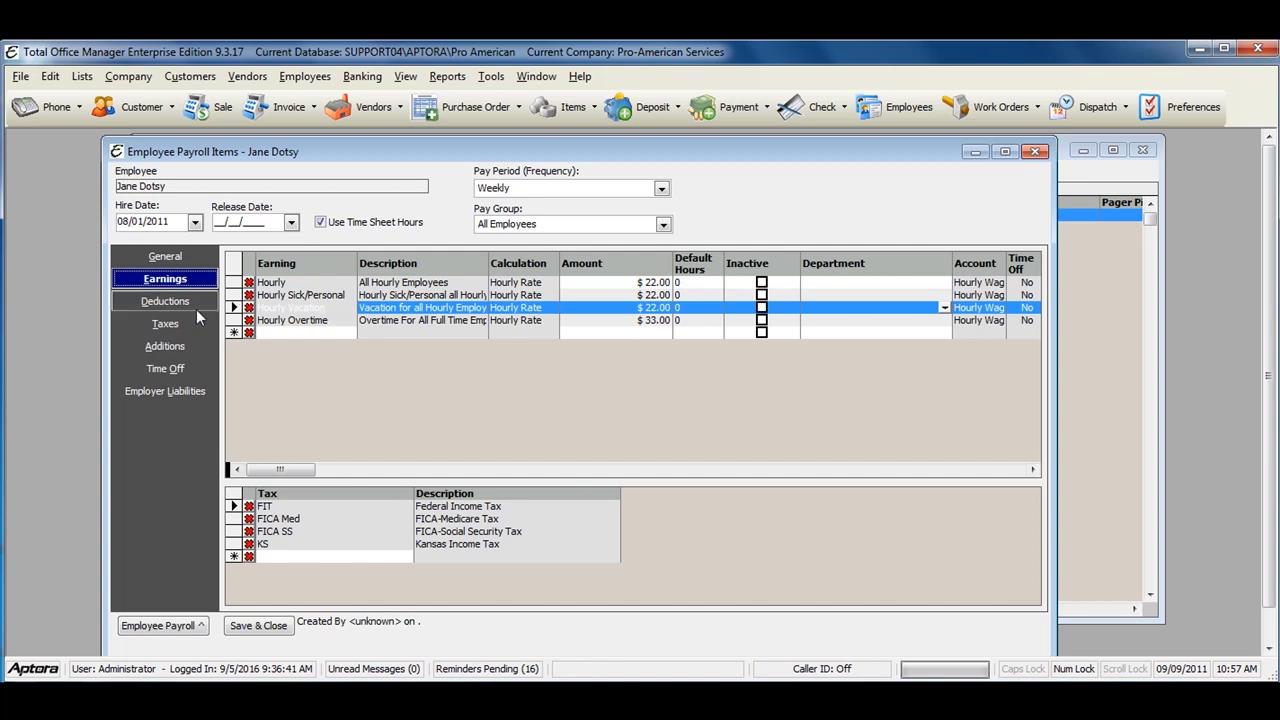
Step: Show Taxes and review allowance, filing status and misc values for FIT, FICA and KS
click(170, 324)
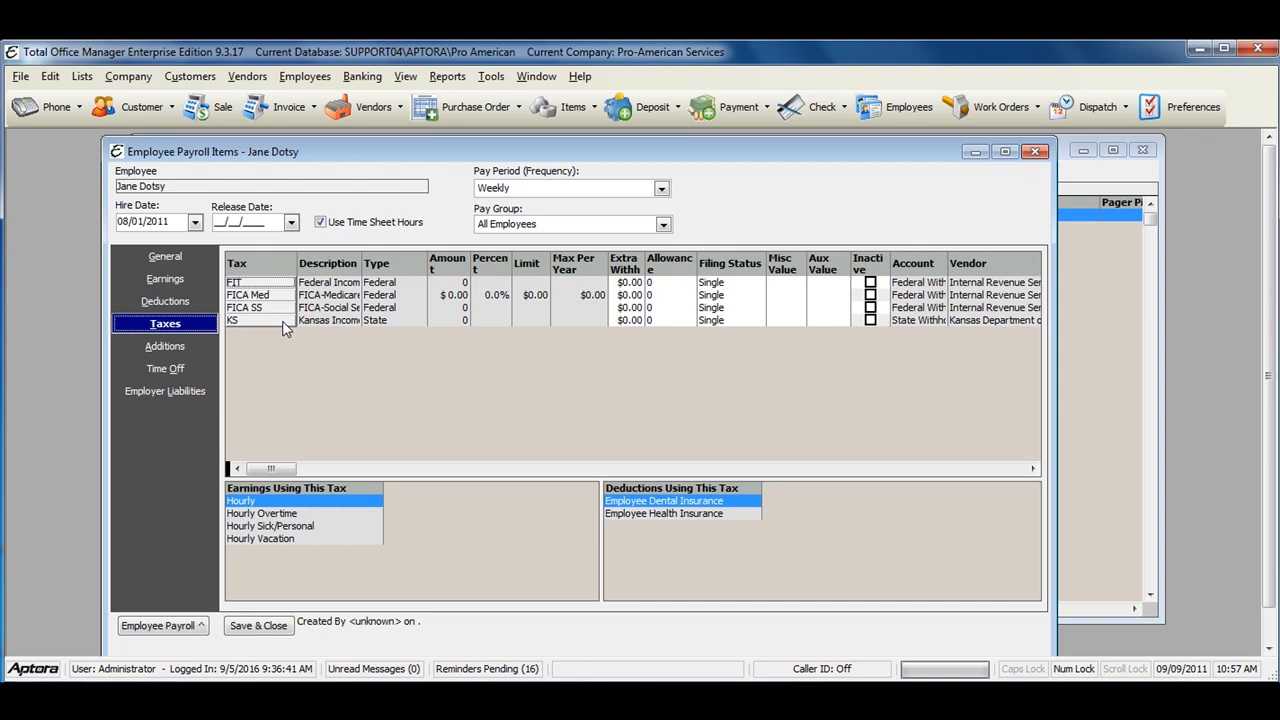
click(664, 296)
click(661, 307)
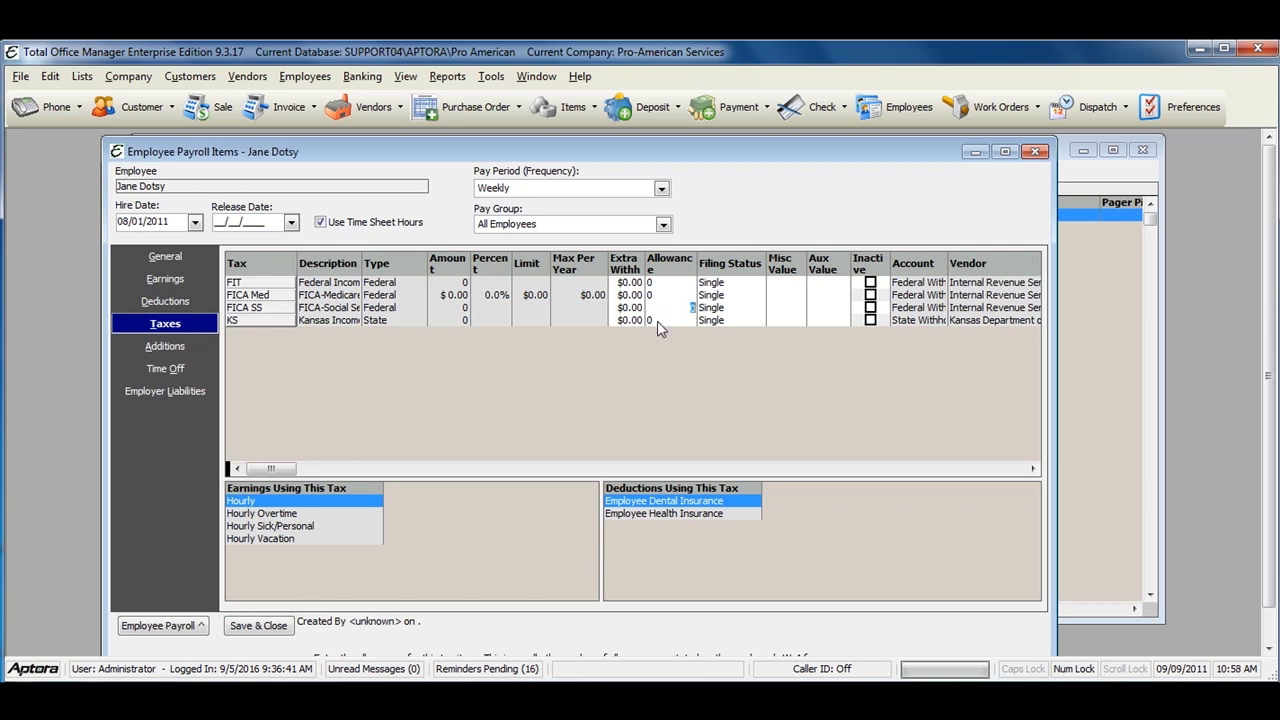
click(653, 321)
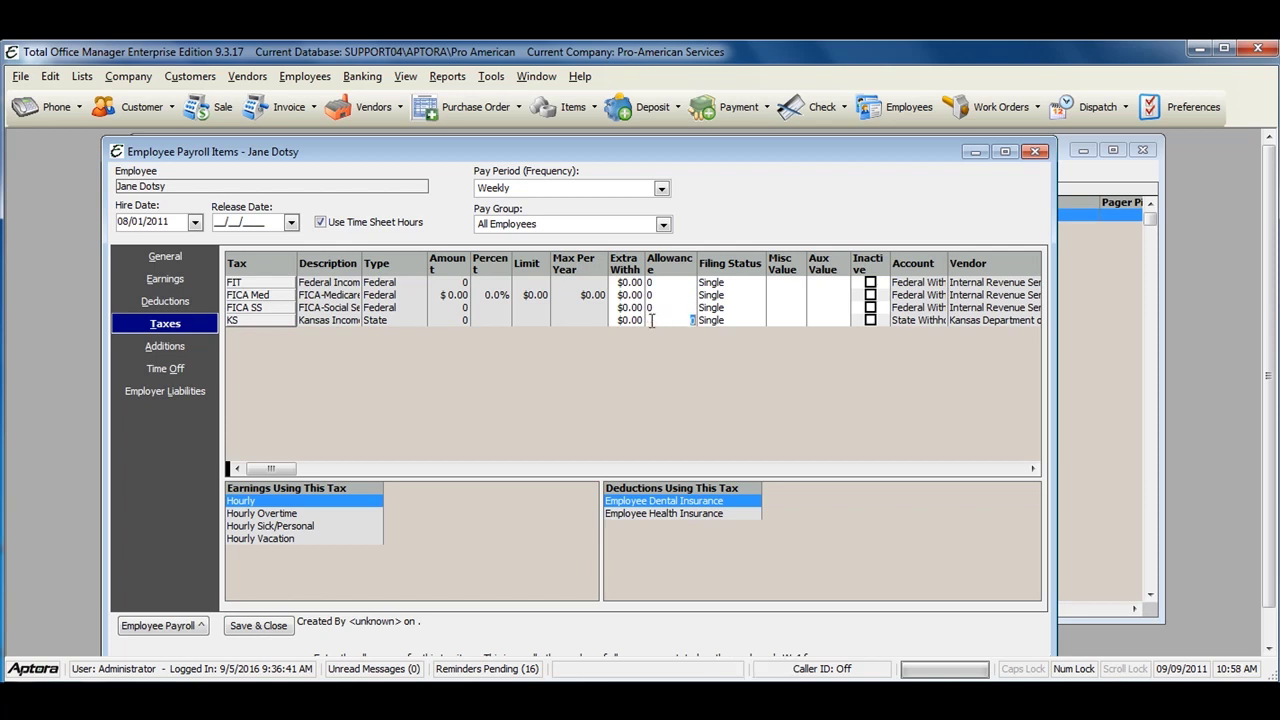
click(743, 285)
click(740, 297)
click(739, 309)
click(736, 321)
click(783, 283)
click(772, 309)
click(764, 321)
Step: Widen the Extra Withholding column and check each $0.00 extra withholding value
drag(647, 258, 657, 260)
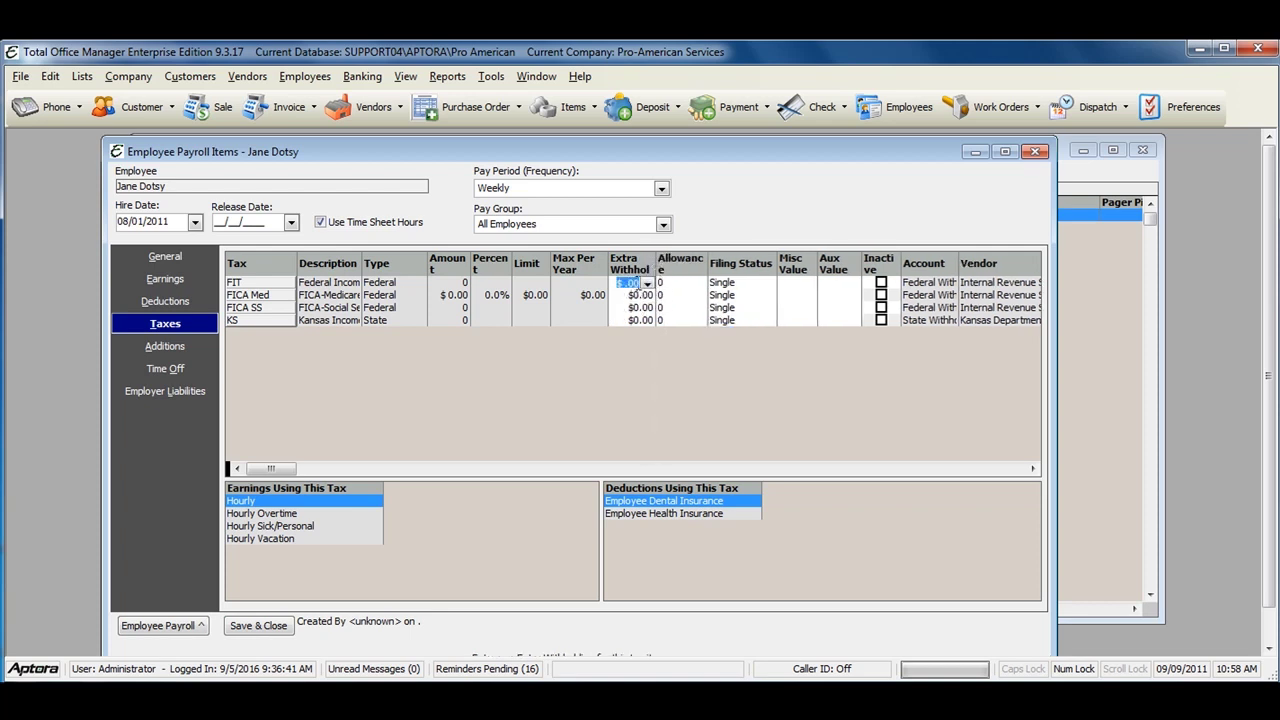
click(641, 295)
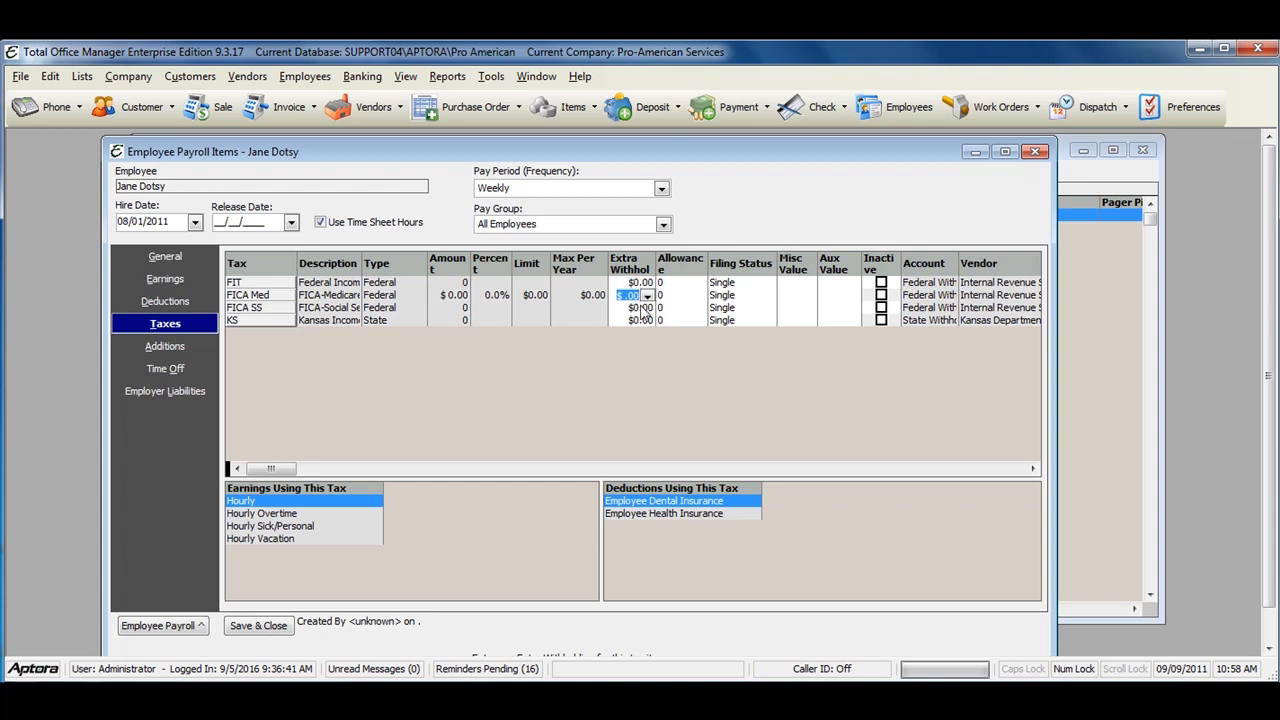
click(643, 308)
click(636, 320)
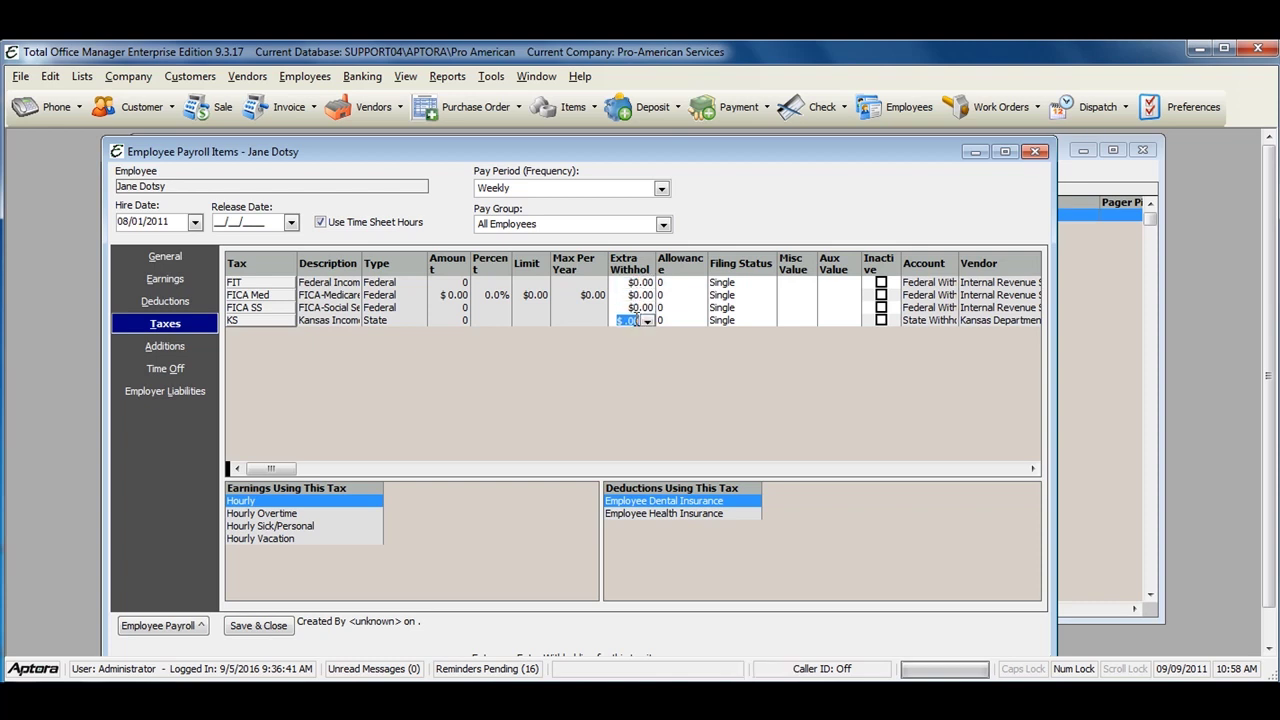
Step: Show Additions, widen the Addition column, and browse available additions without adding any
click(148, 348)
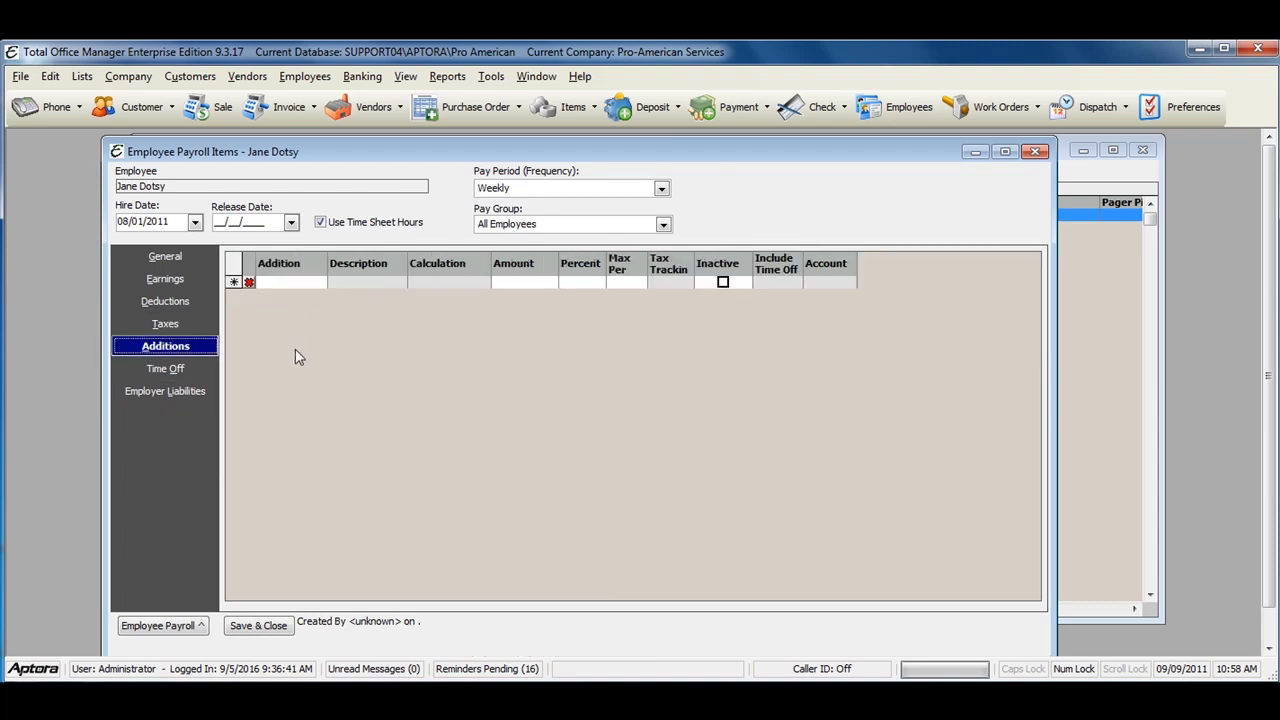
drag(328, 254, 352, 255)
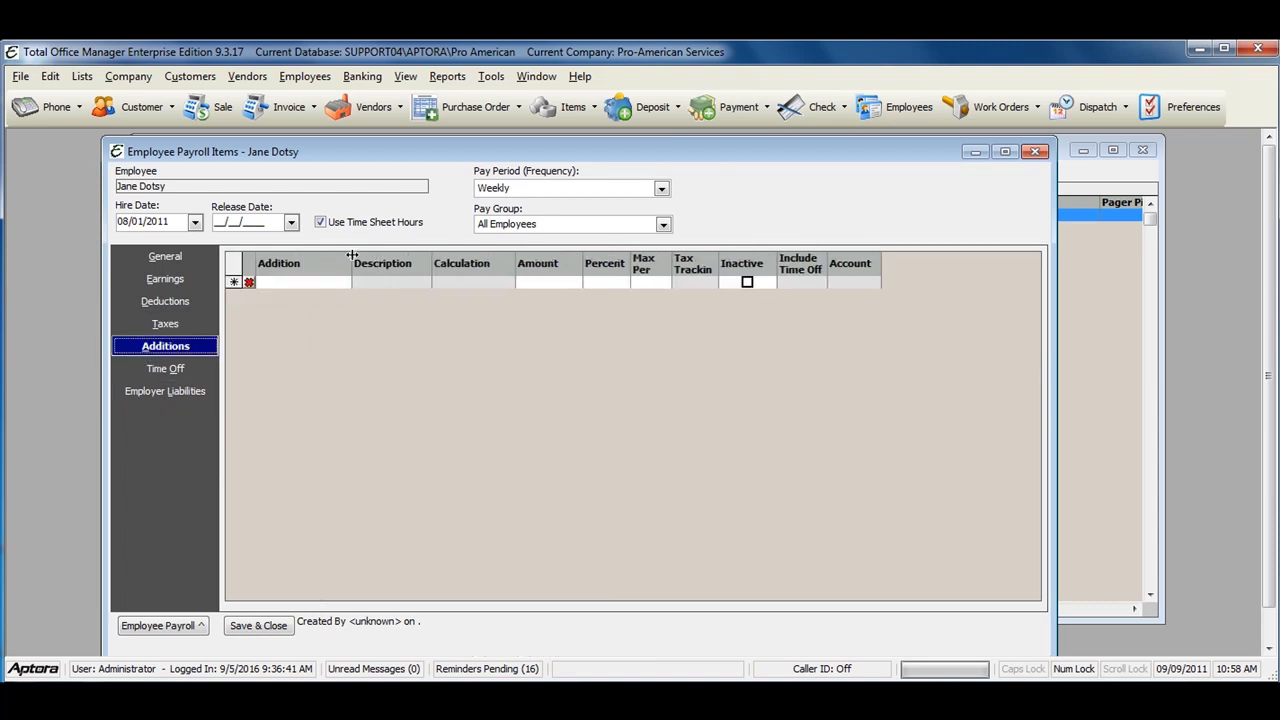
click(308, 288)
click(344, 286)
key(Escape)
click(541, 281)
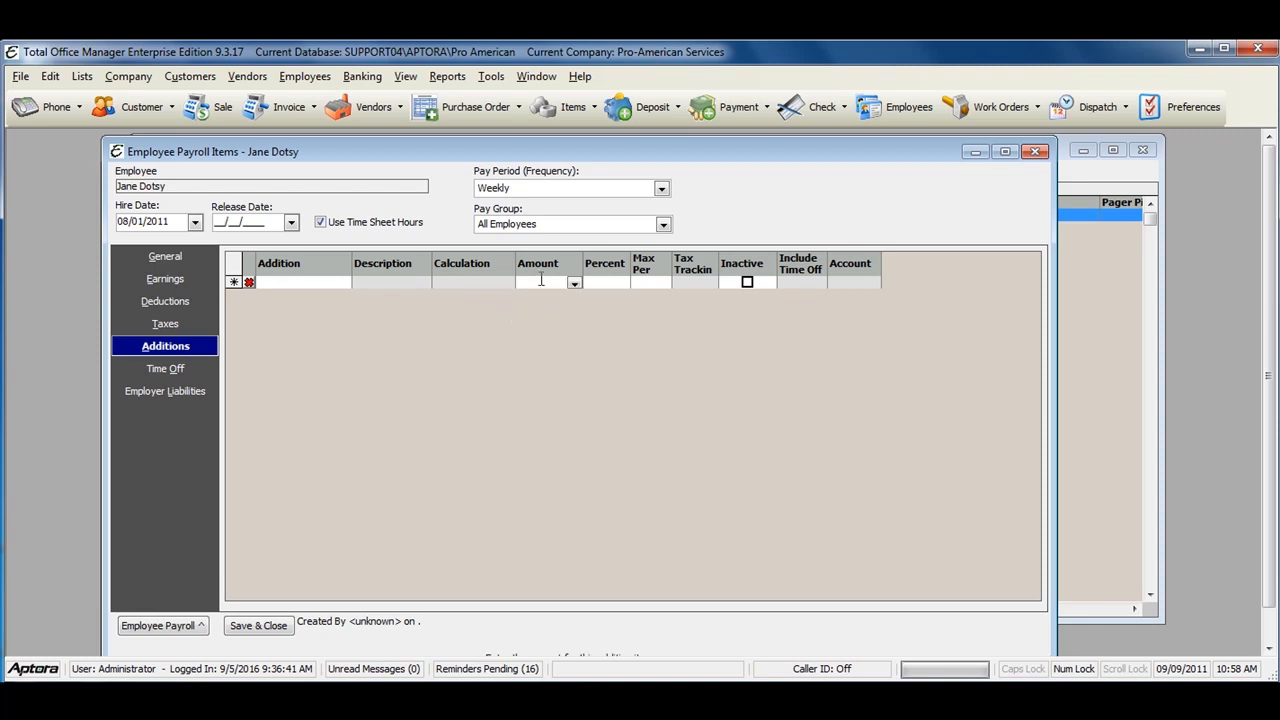
click(643, 282)
Step: Set Sick and Vacation Time off hours per period to 40 each
click(191, 368)
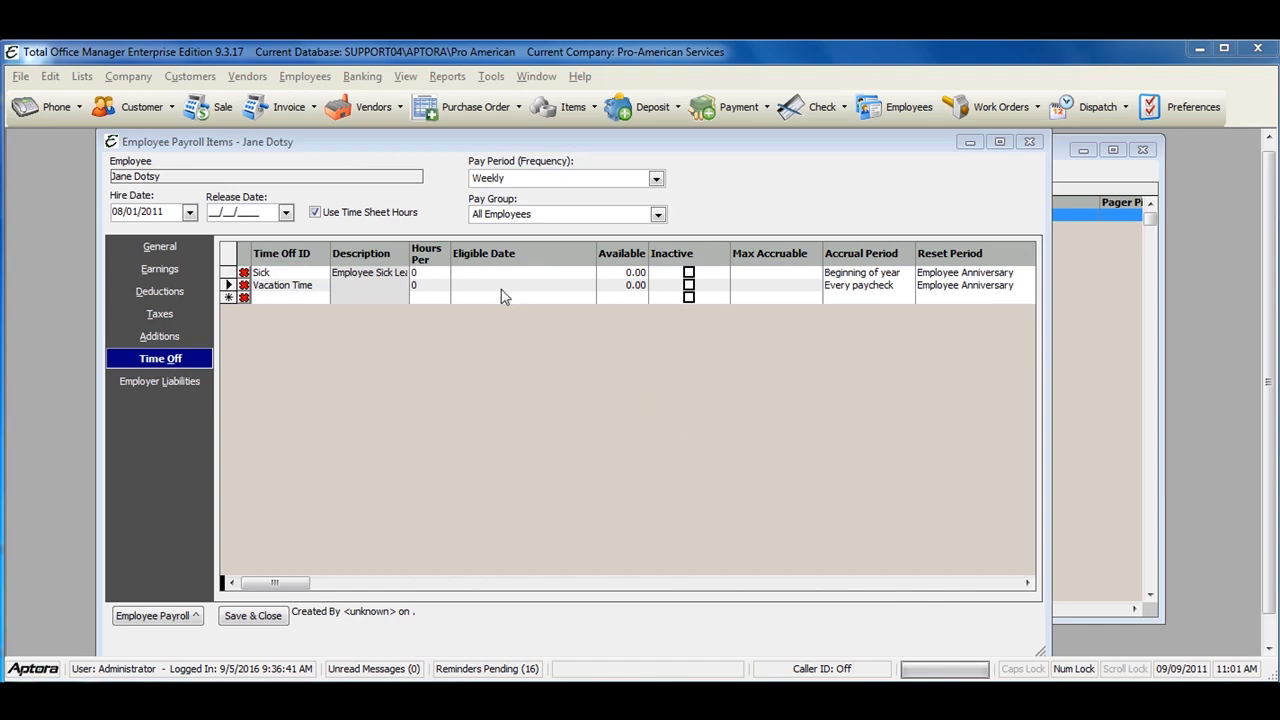
click(440, 274)
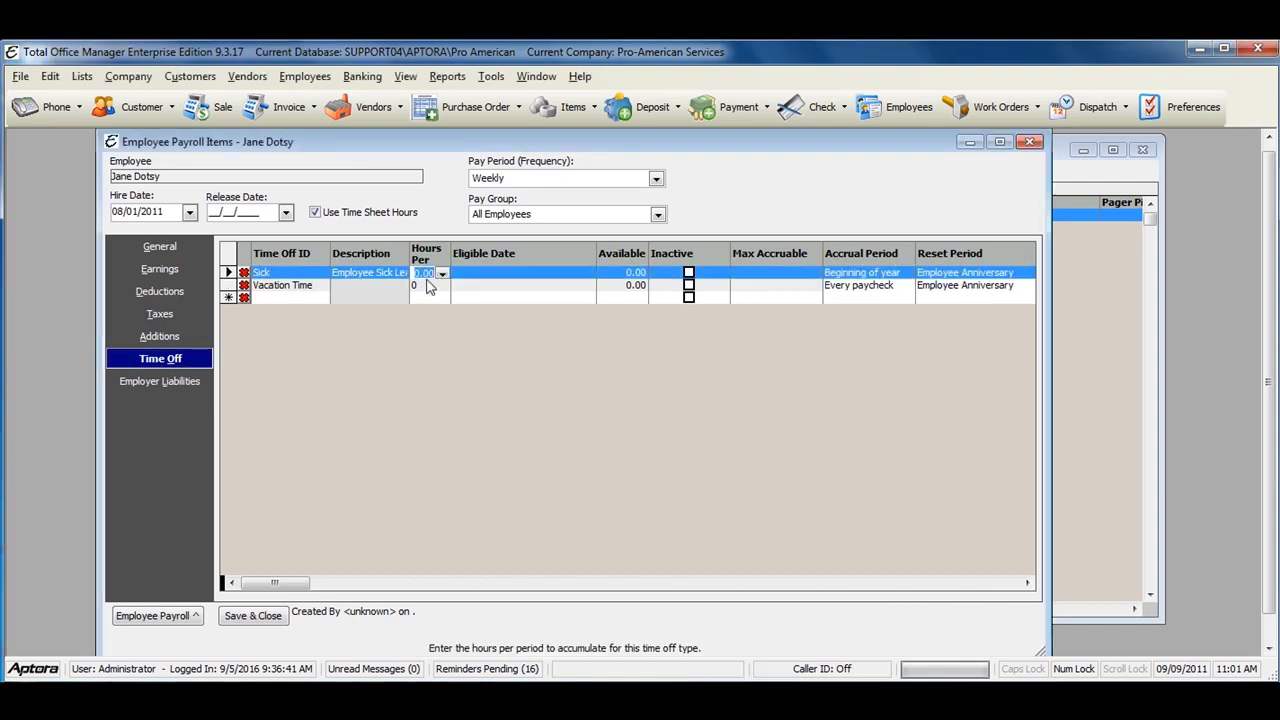
click(429, 285)
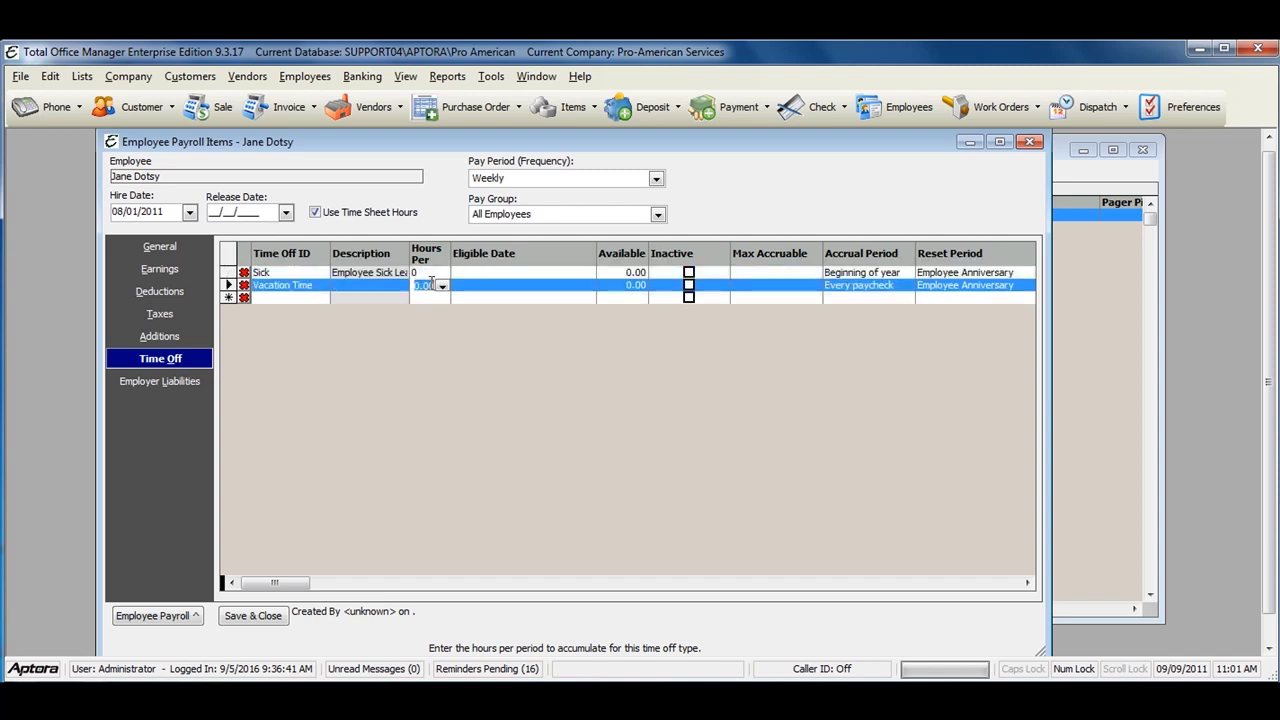
click(429, 272)
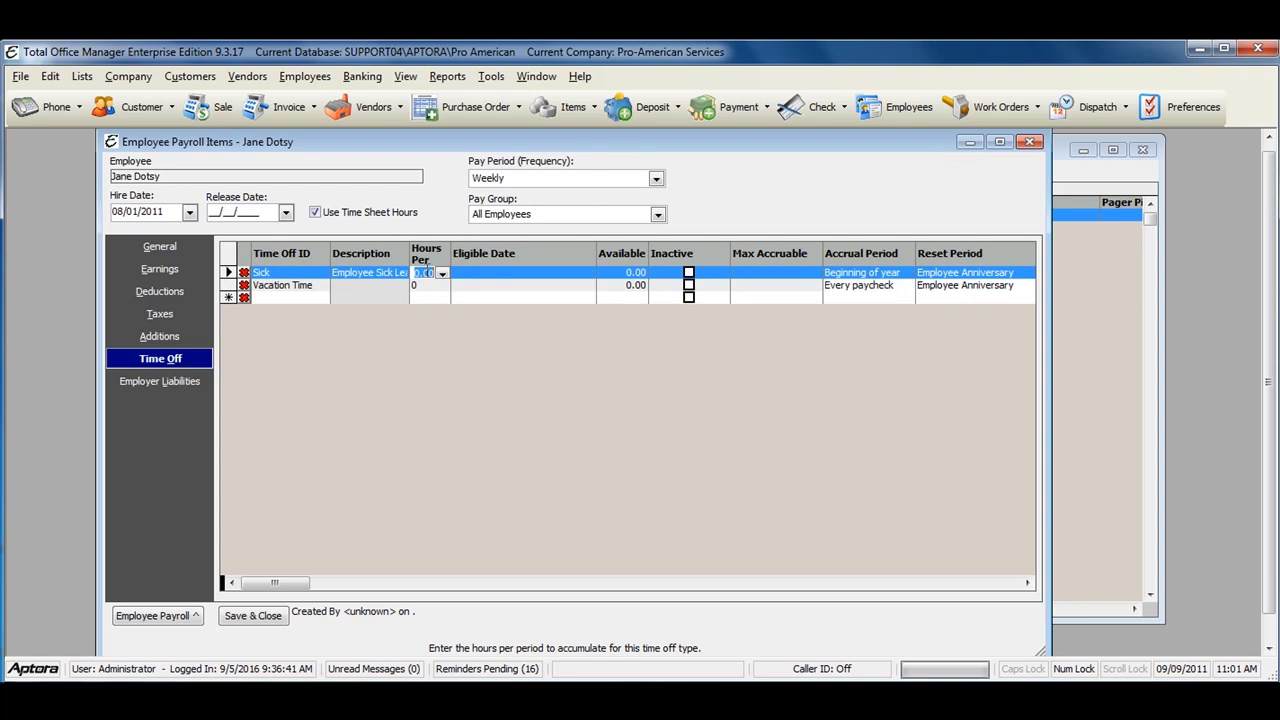
text(40)
click(432, 286)
text(40)
key(Tab)
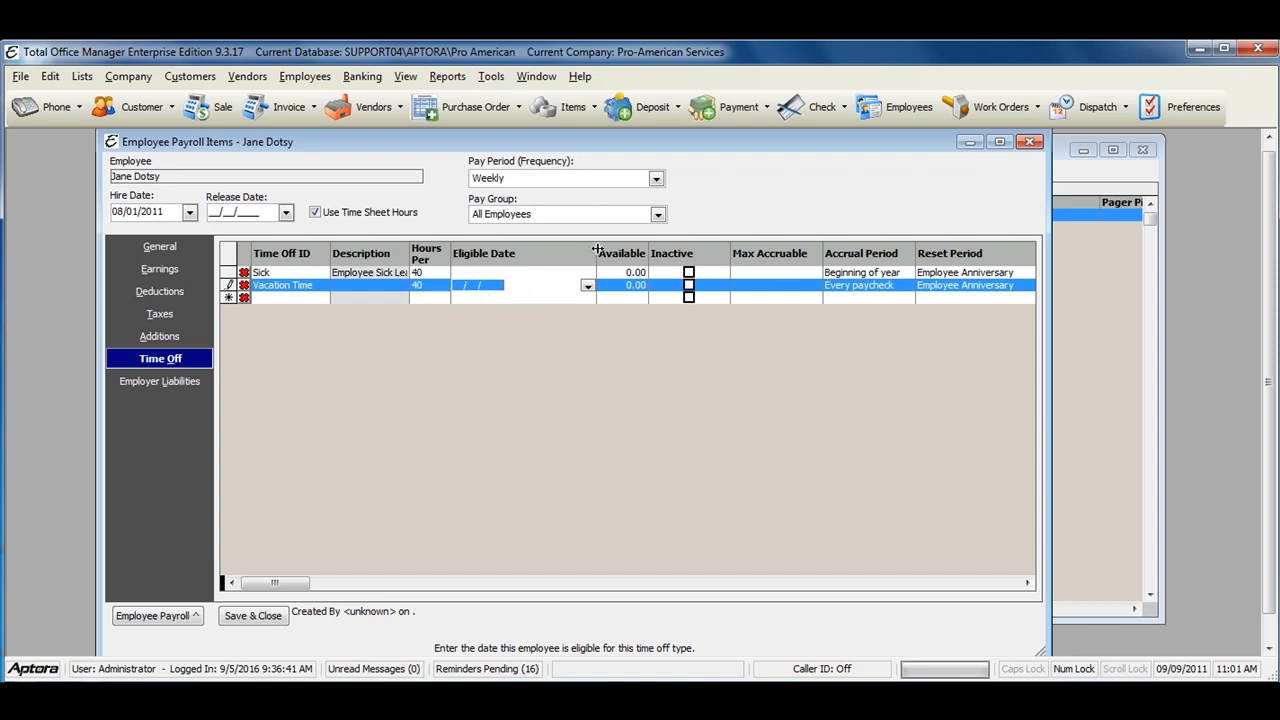
Step: Set the Sick entry's maximum accruable hours to 0, then show Employer Liabilities
drag(597, 250, 521, 248)
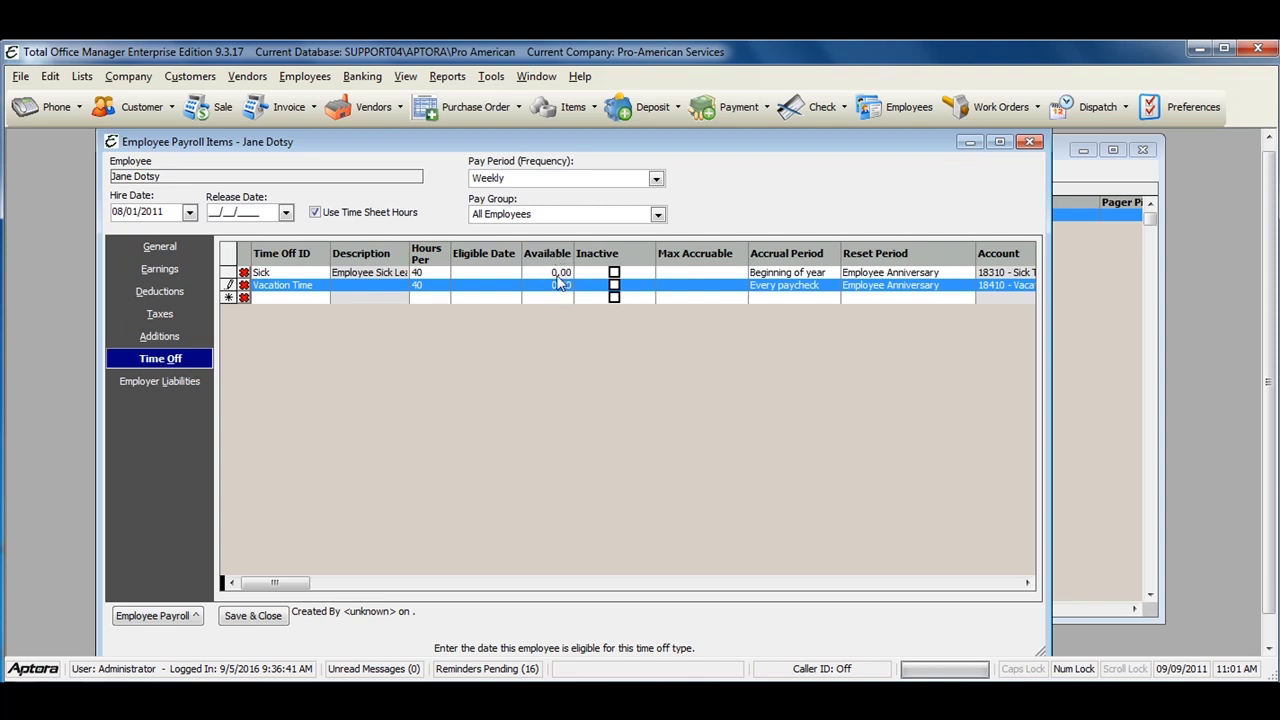
click(556, 274)
click(550, 288)
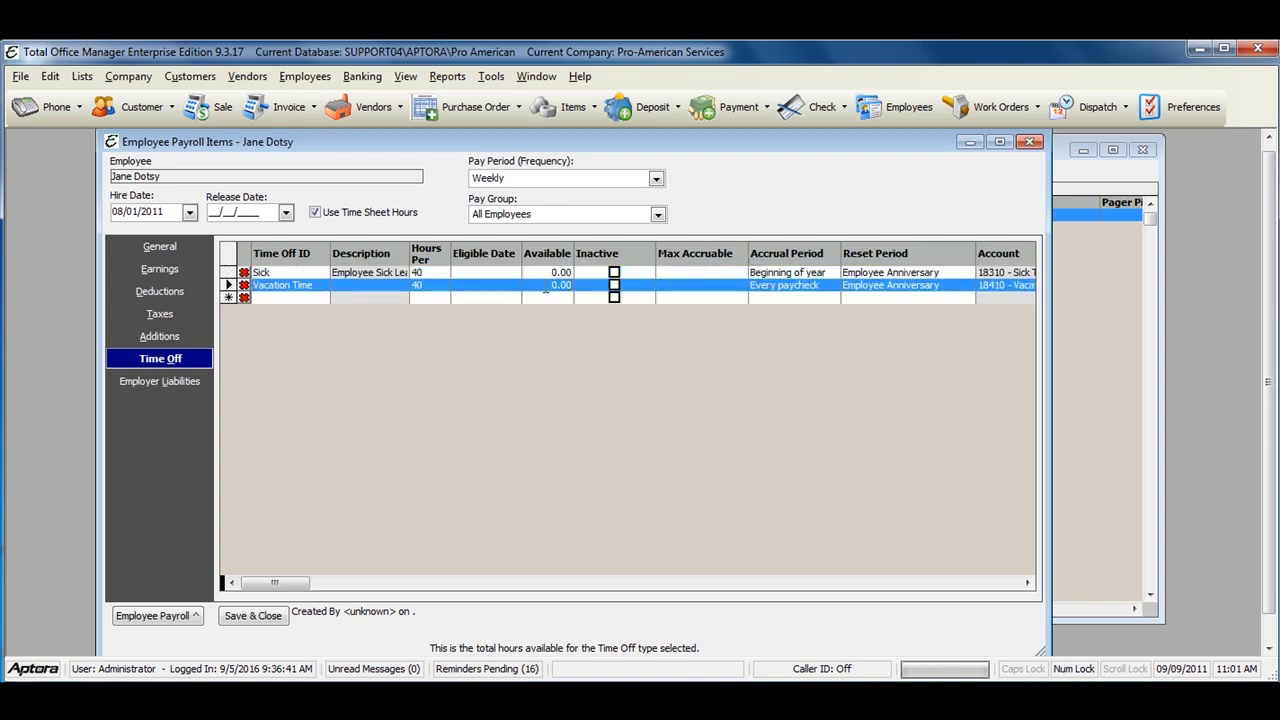
click(673, 273)
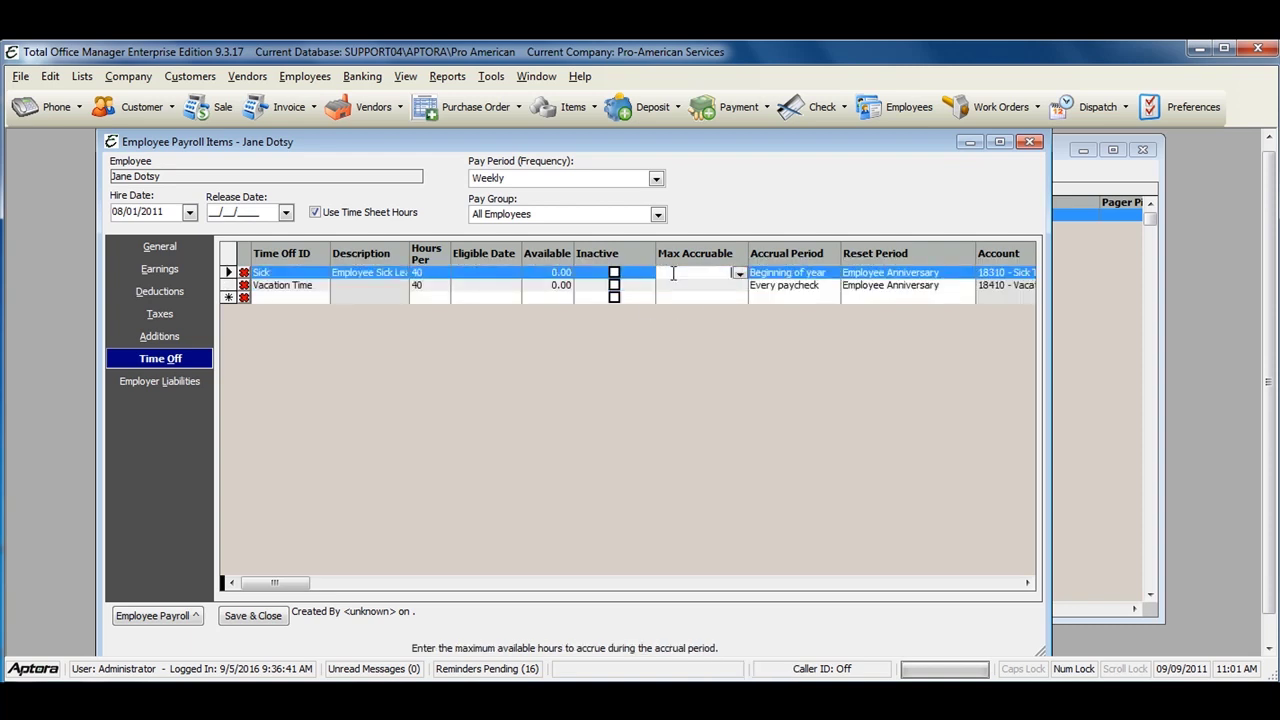
text(40)
click(713, 290)
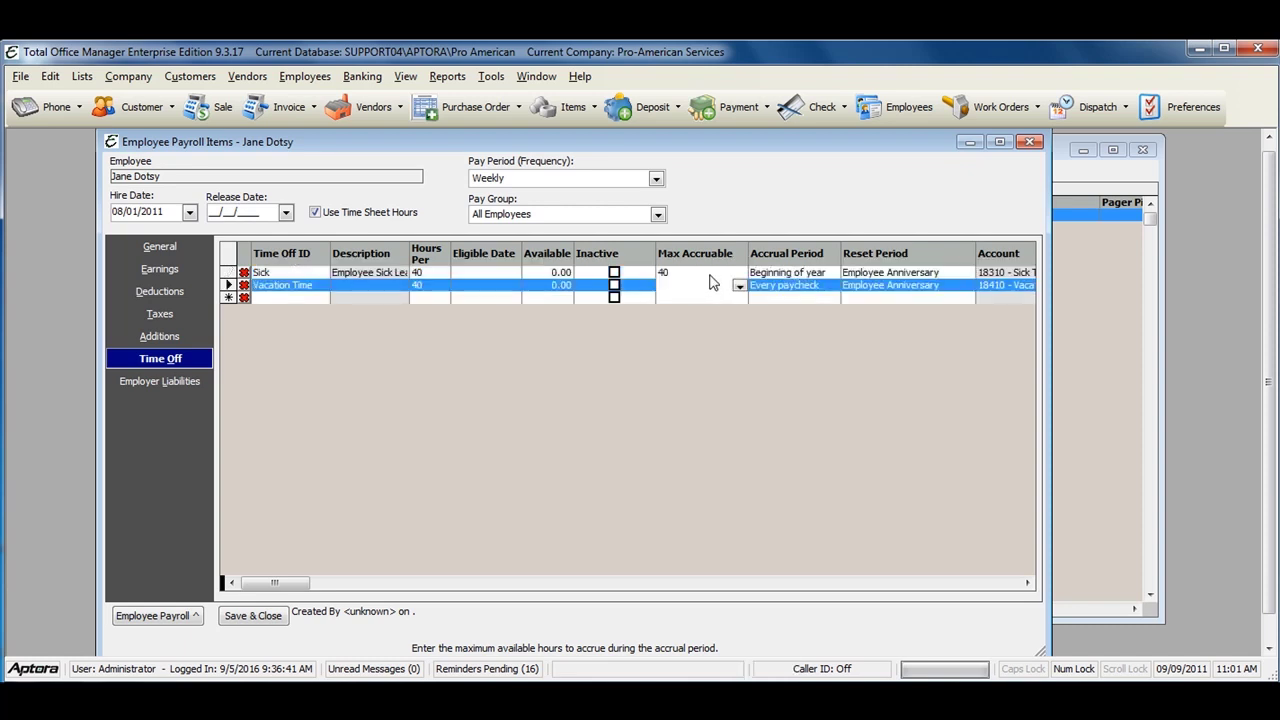
click(708, 272)
text(00)
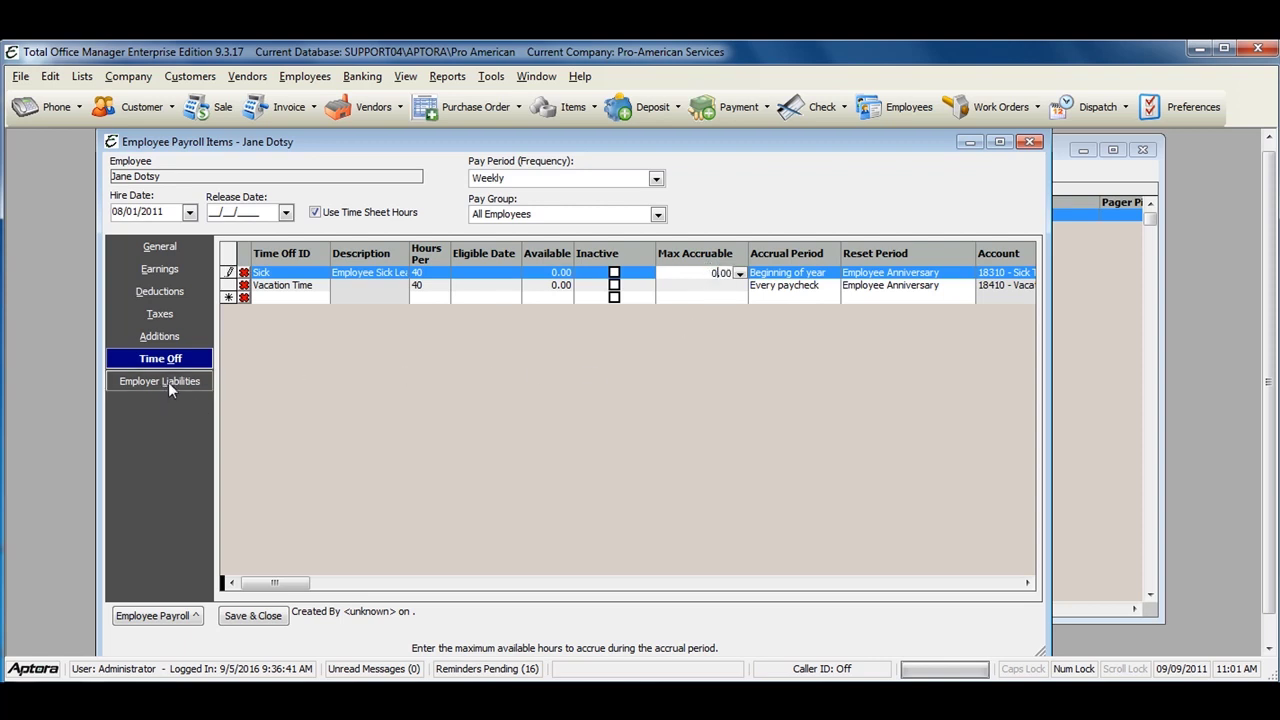
click(165, 381)
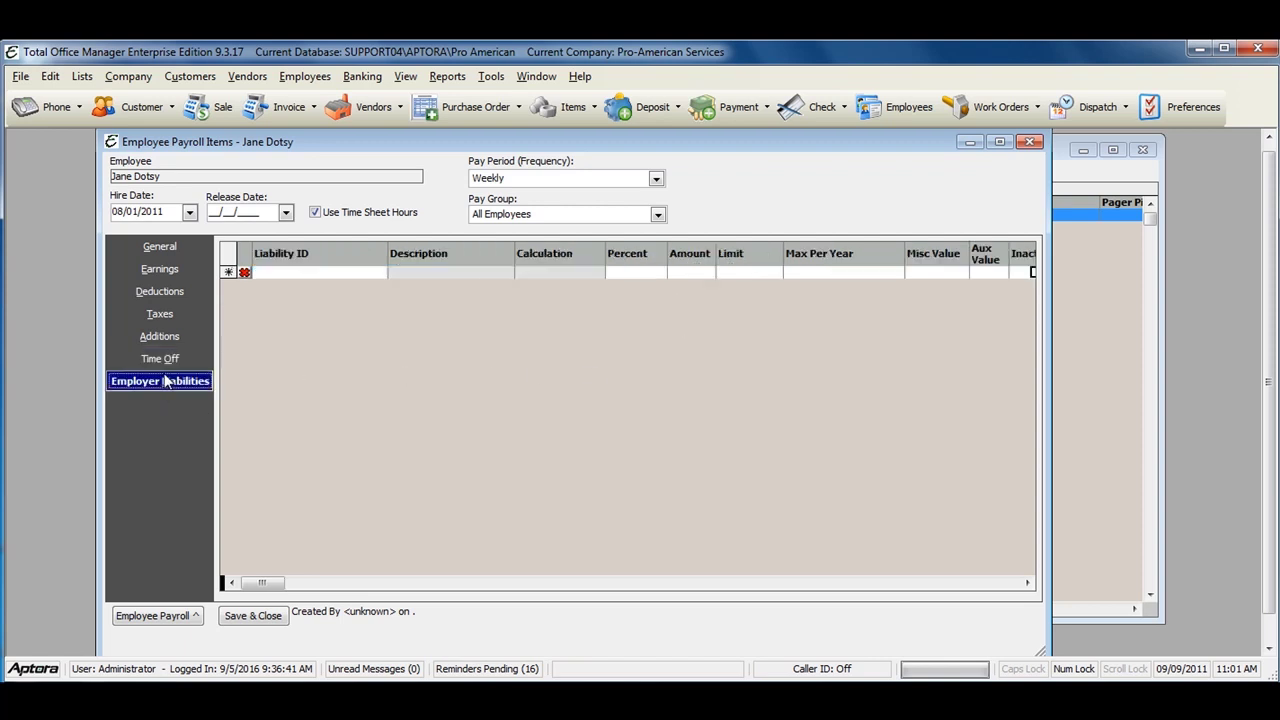
Step: Add the FICA employer and FICA SS employer liabilities in new Employer Liabilities rows
click(359, 274)
click(380, 273)
click(352, 311)
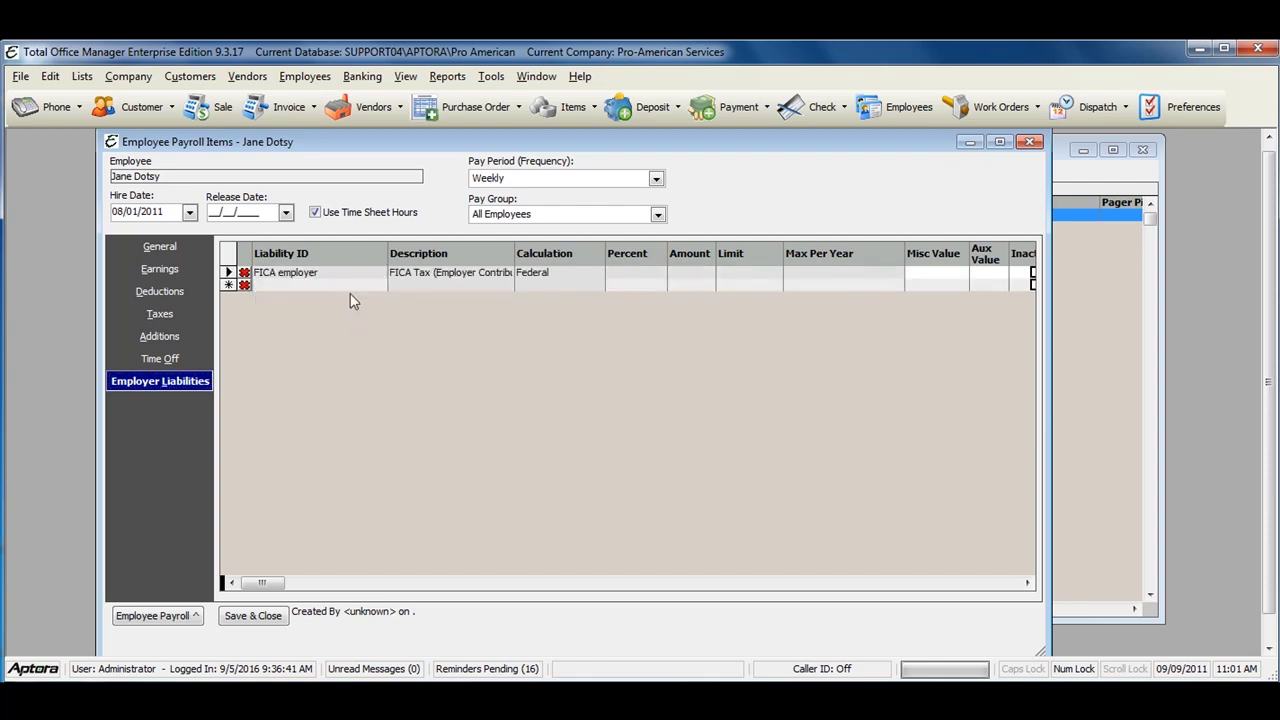
click(380, 286)
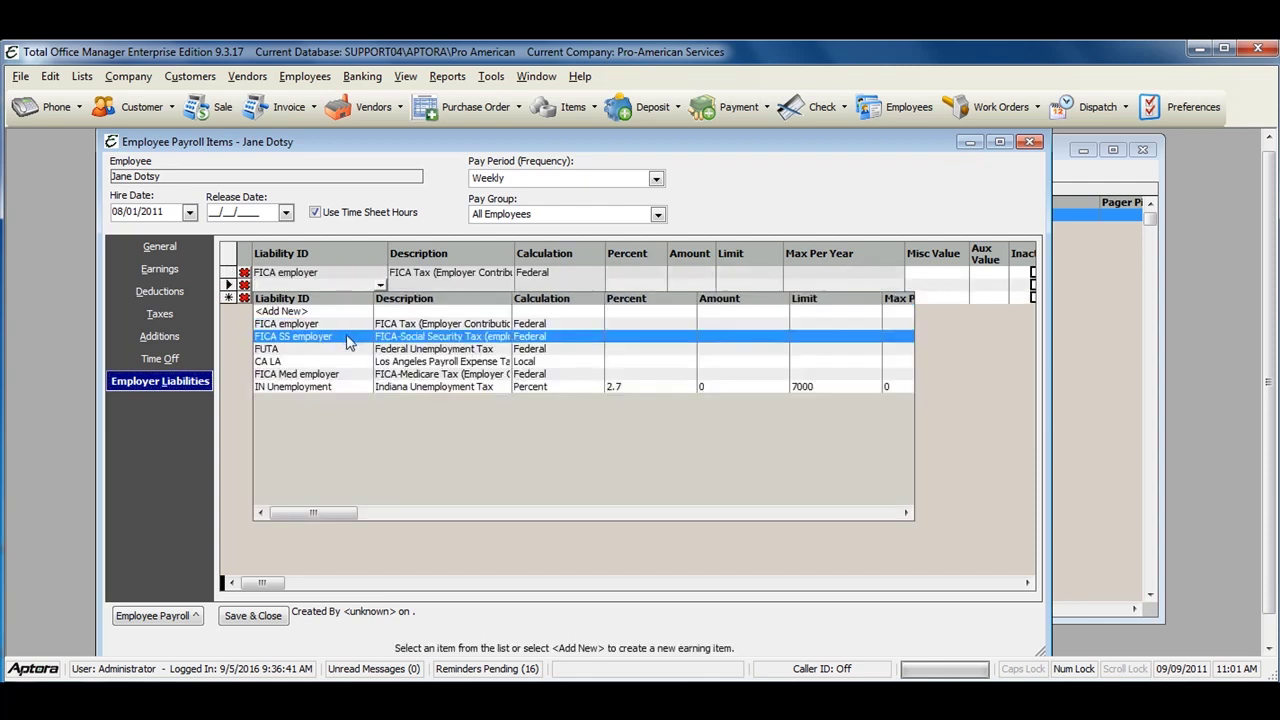
click(336, 334)
Step: Add the FUTA and IN Unemployment liabilities as the third and fourth rows
click(338, 298)
text(FUTA)
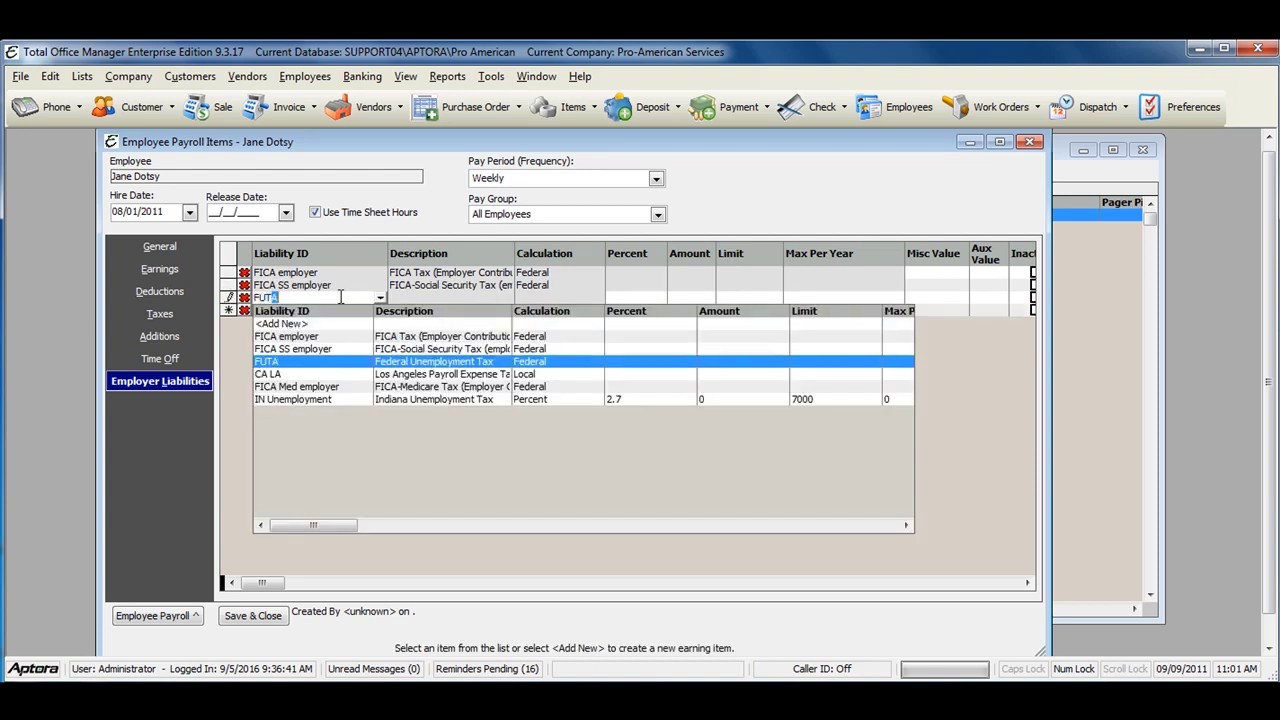
key(Return)
click(328, 311)
click(380, 310)
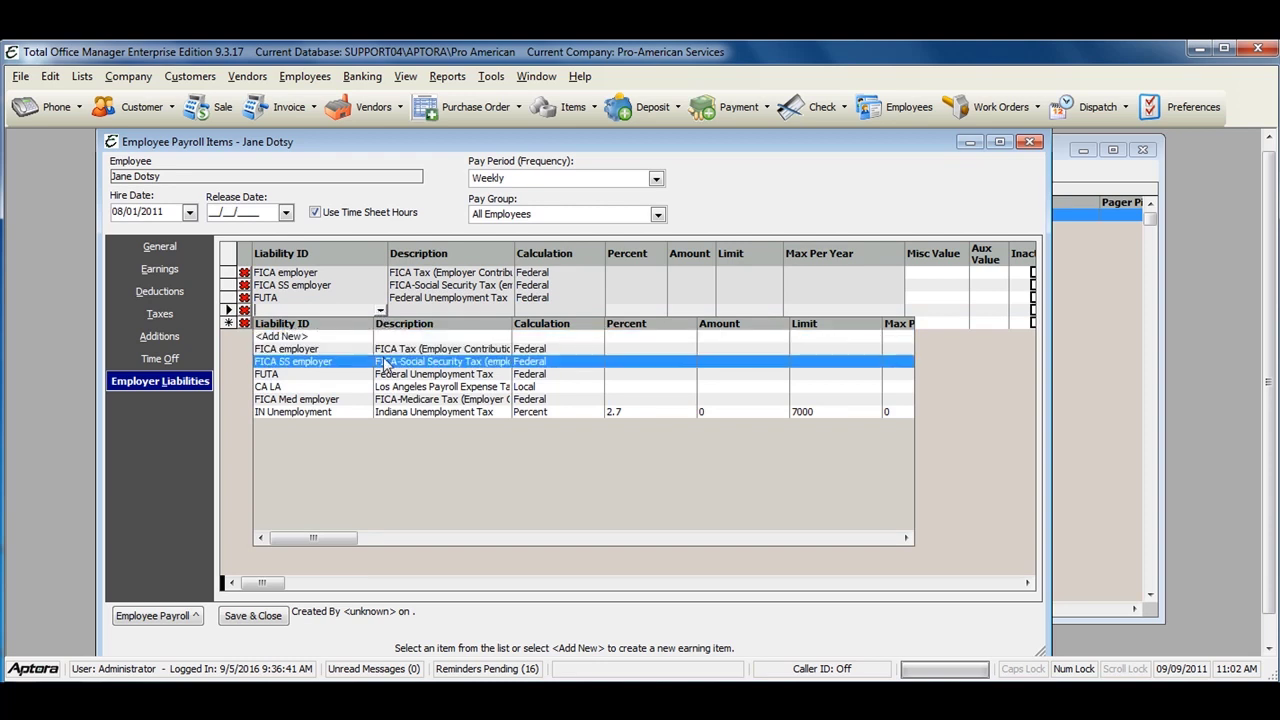
click(355, 413)
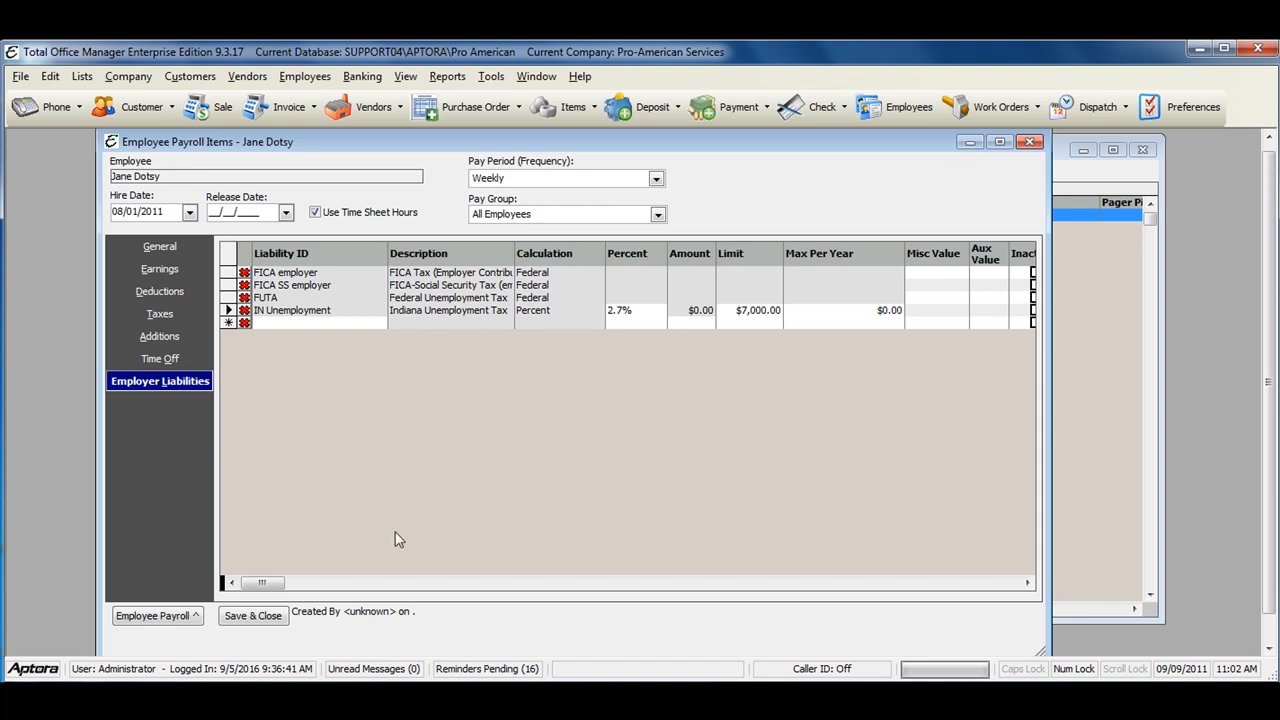
click(157, 615)
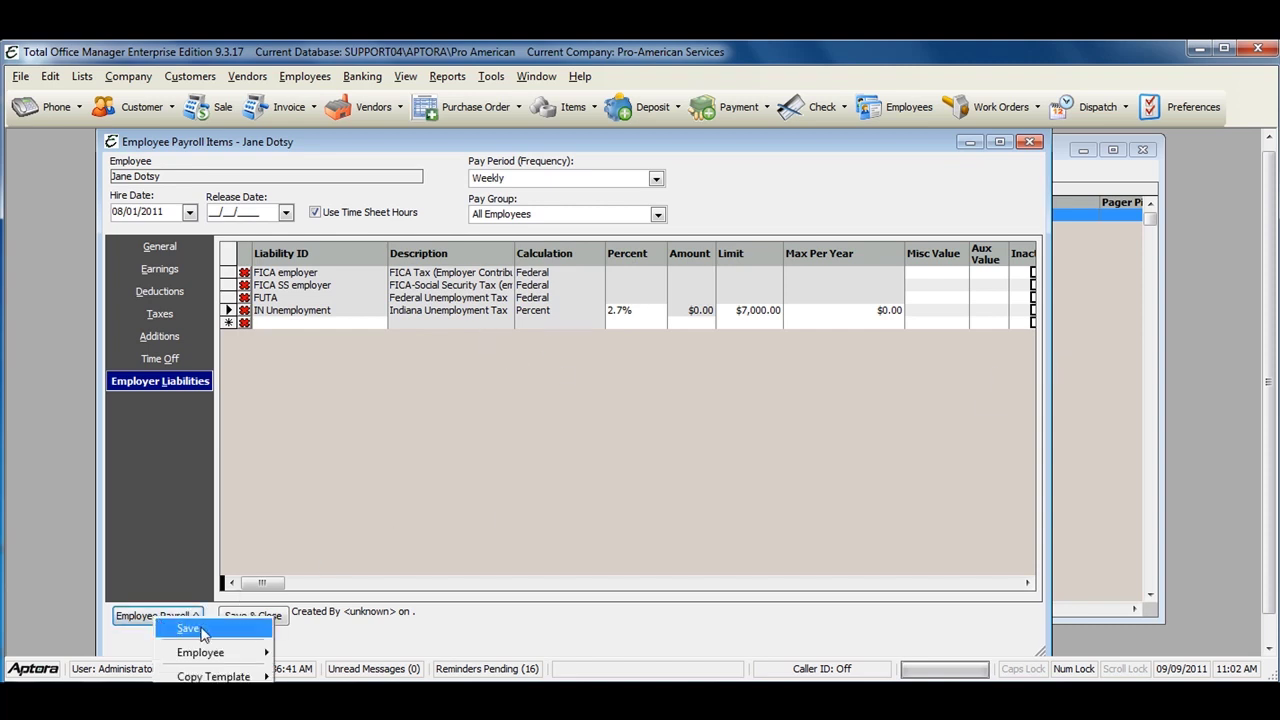
Step: Try saving the payroll items, dismiss the invalid eligible date error, and return to Time Off
click(190, 629)
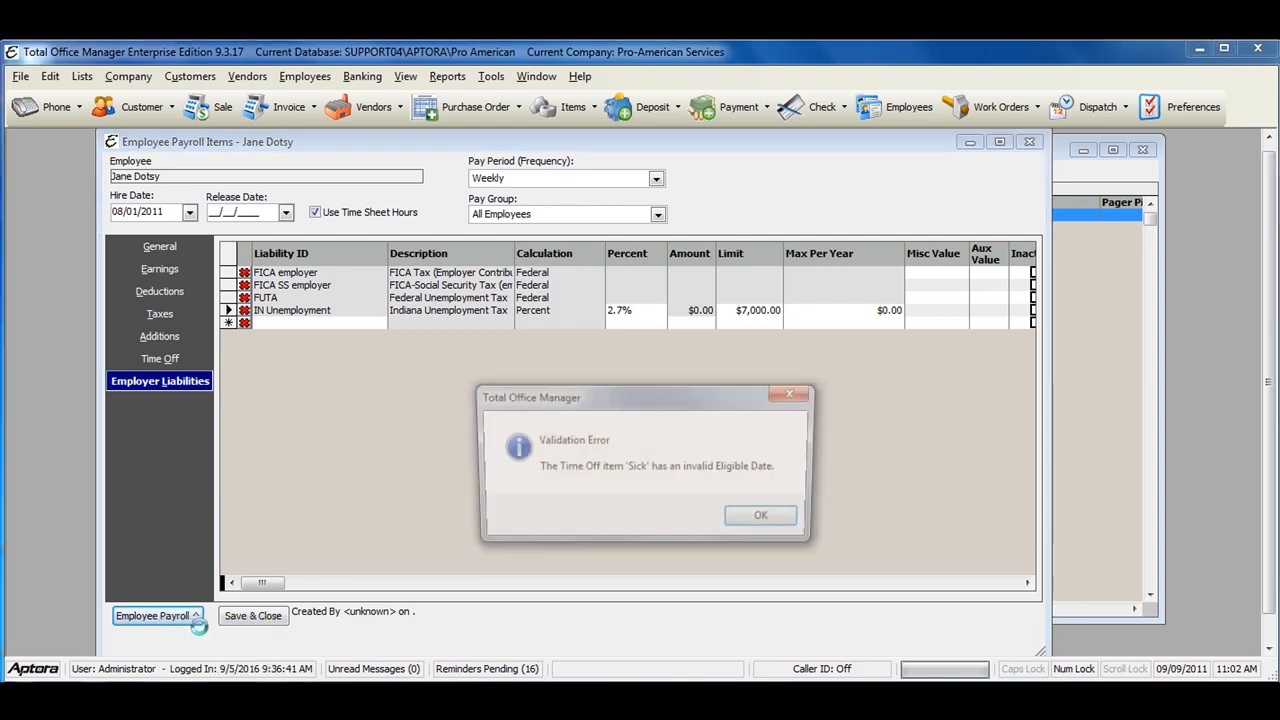
click(770, 522)
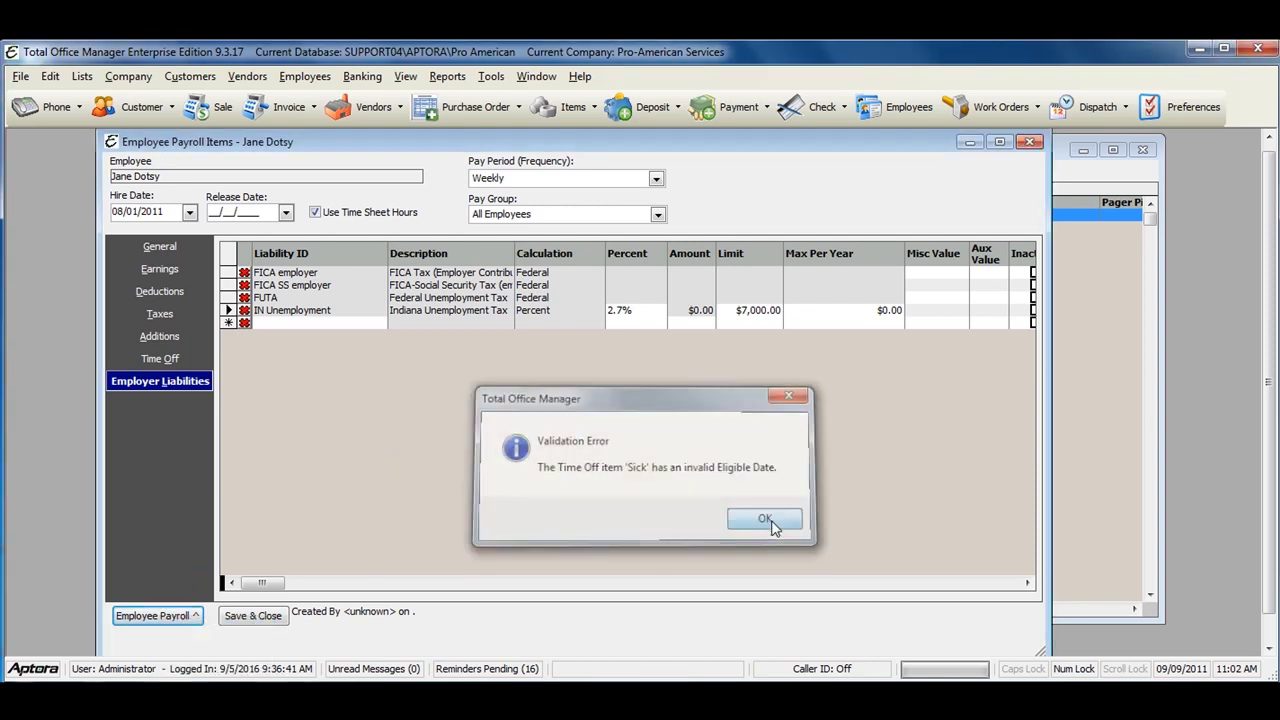
click(166, 360)
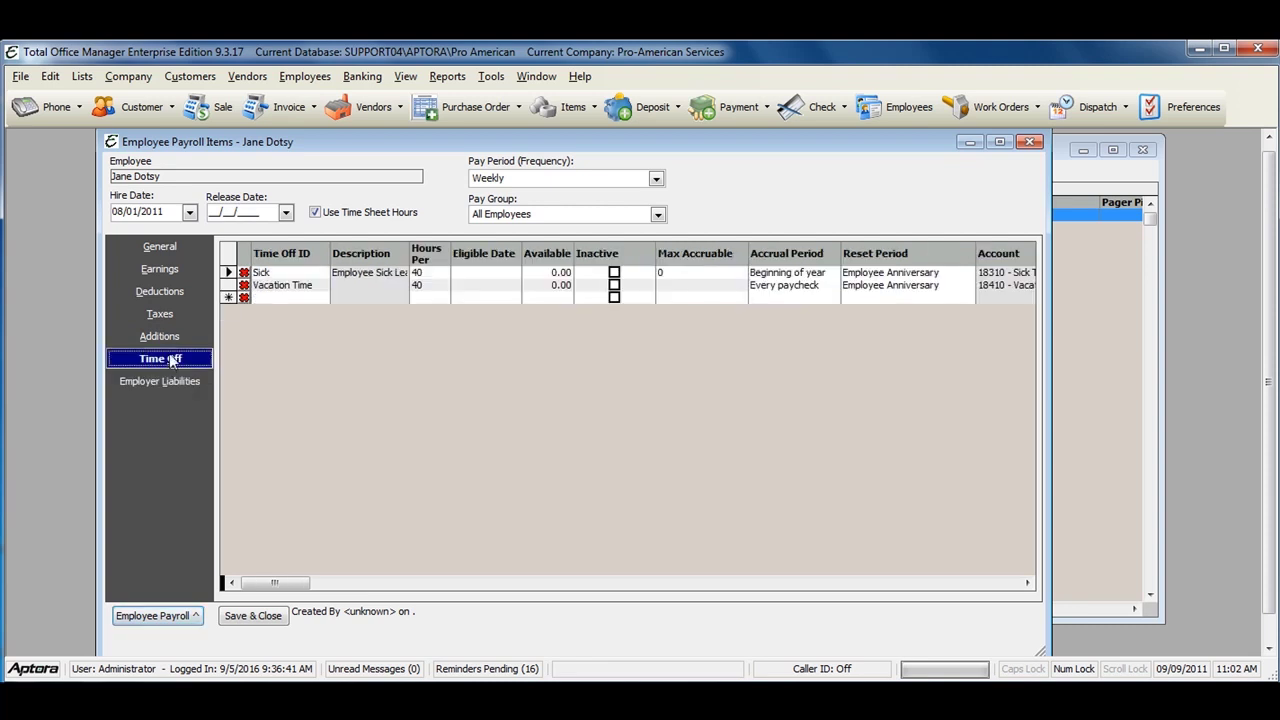
Step: Set the Sick and Vacation Time eligible dates to 8/29/2011 and save the payroll items again
click(478, 273)
click(404, 331)
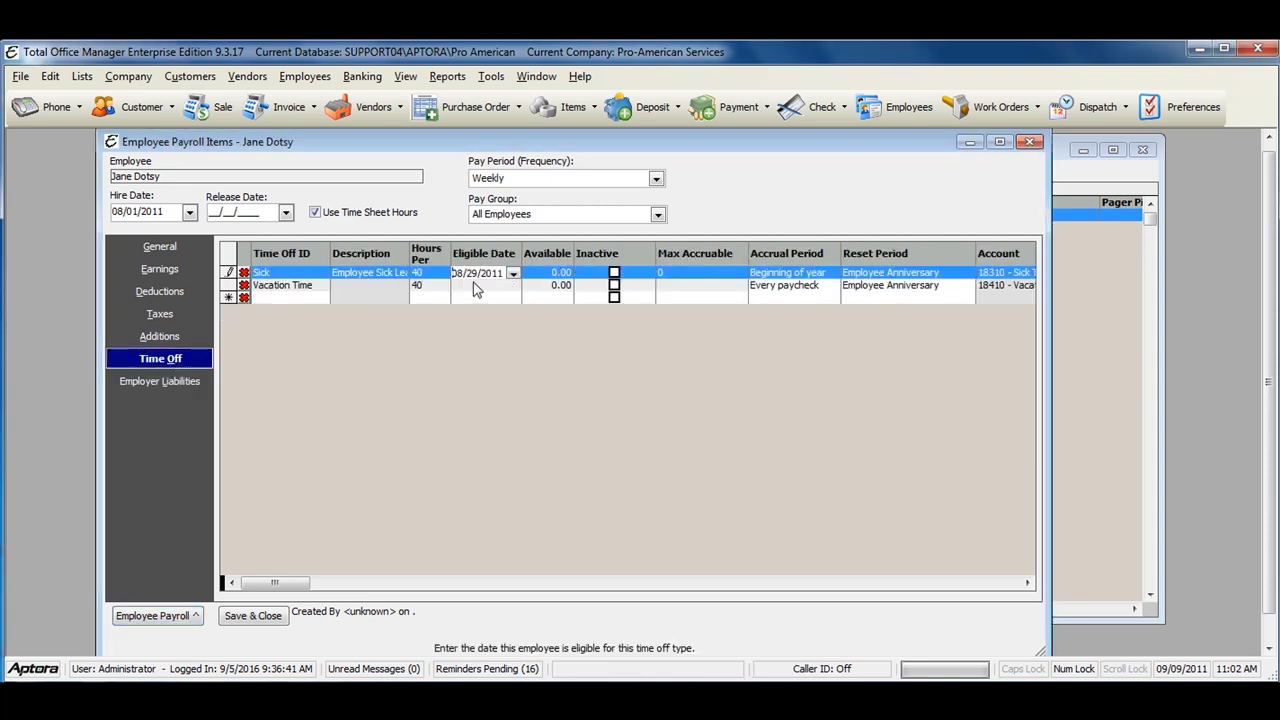
click(478, 286)
click(406, 345)
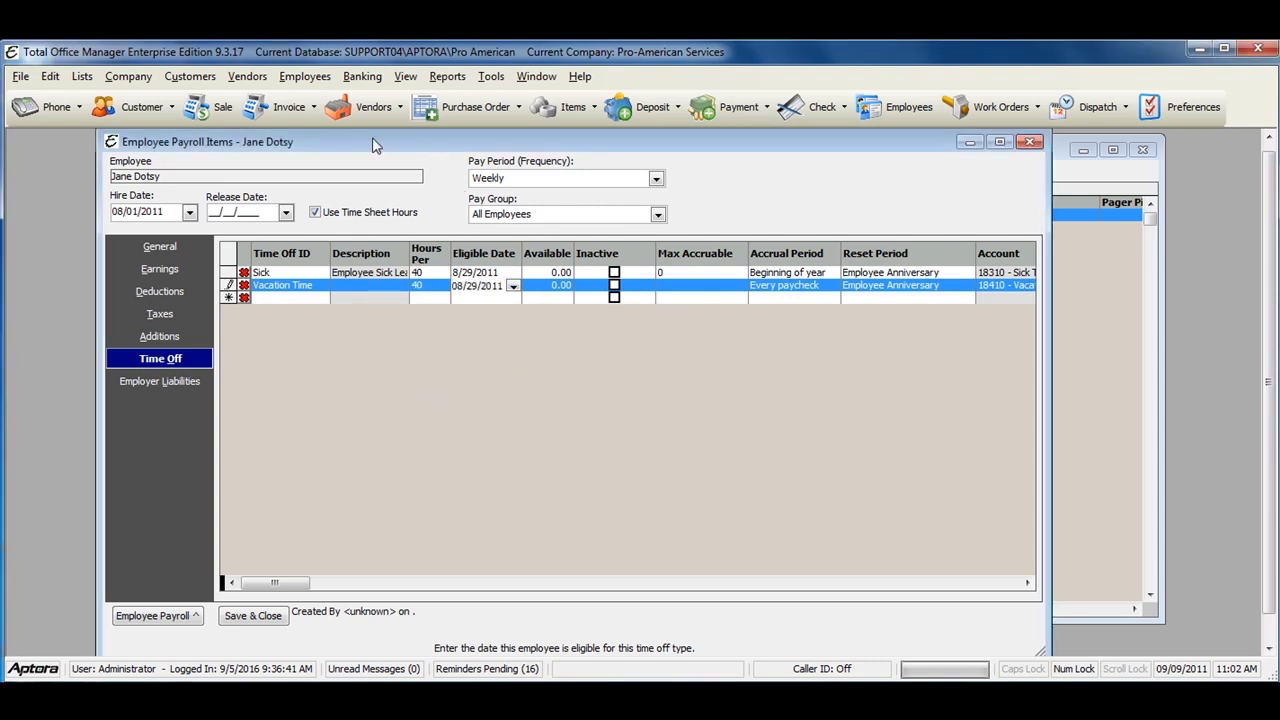
drag(372, 139, 397, 144)
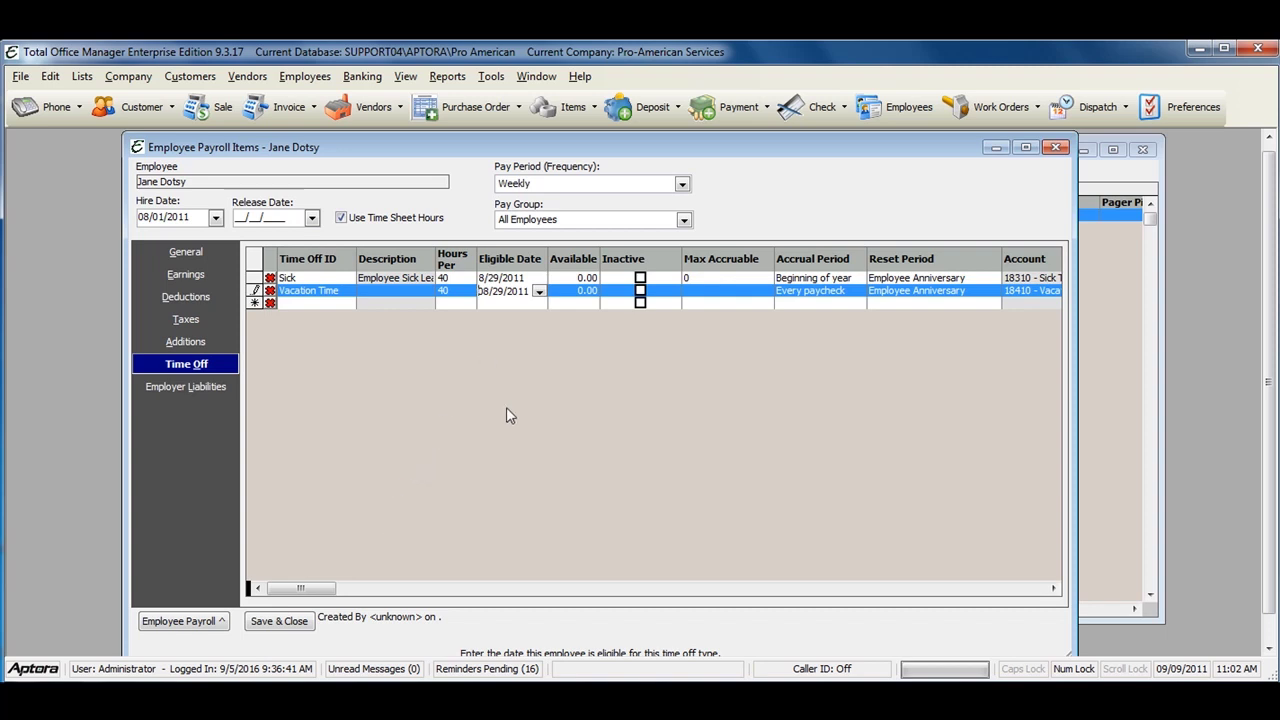
click(200, 620)
click(245, 663)
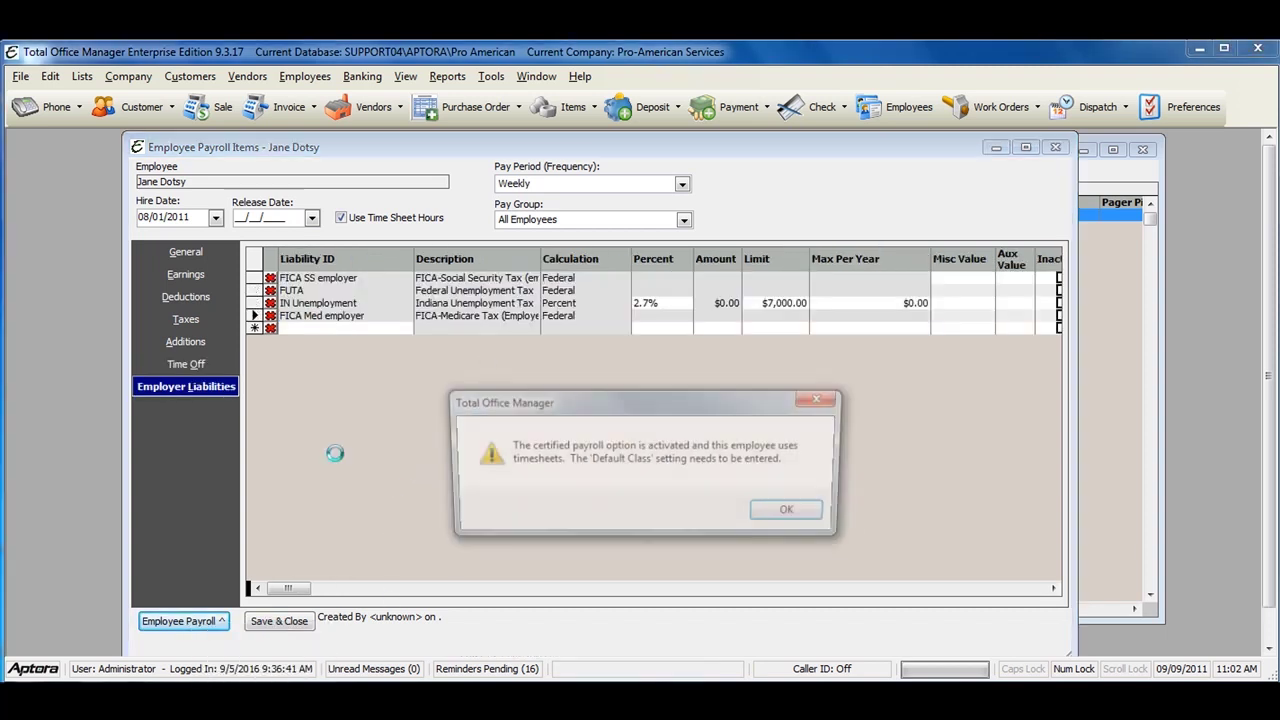
Step: Dismiss the warning, choose White ethnicity and Master default class, and save the payroll items
click(793, 513)
click(569, 524)
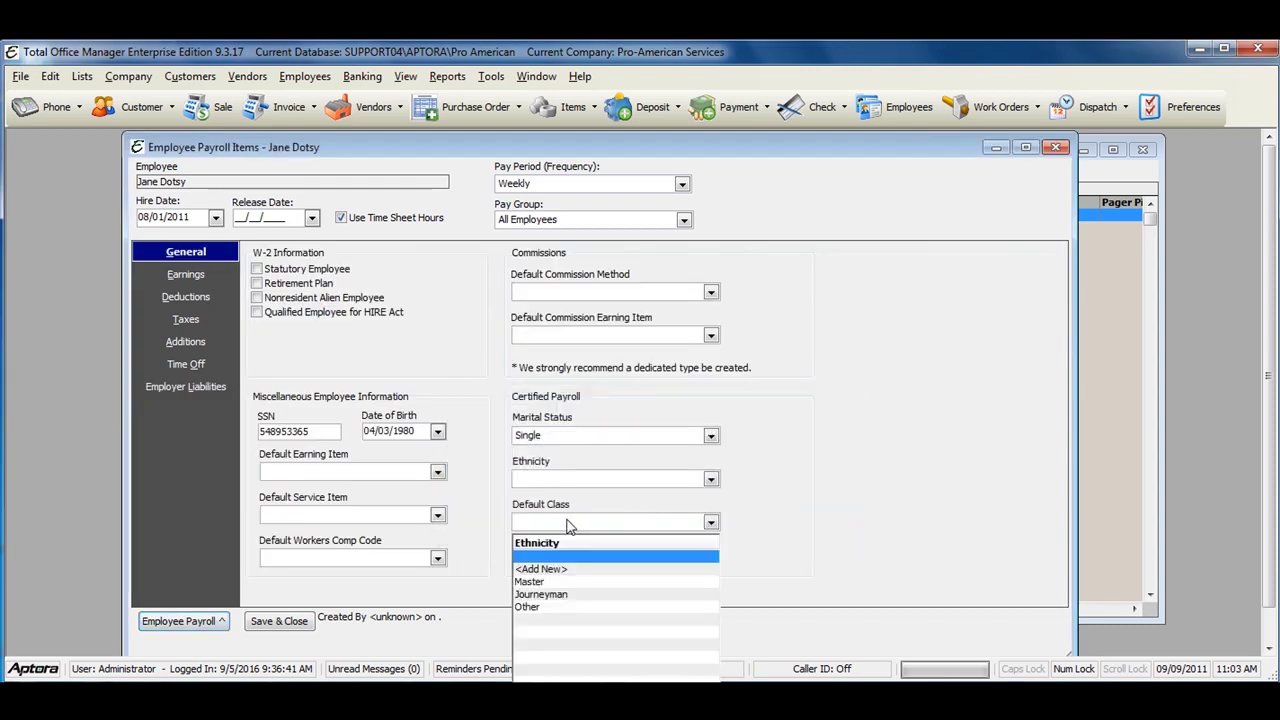
click(711, 479)
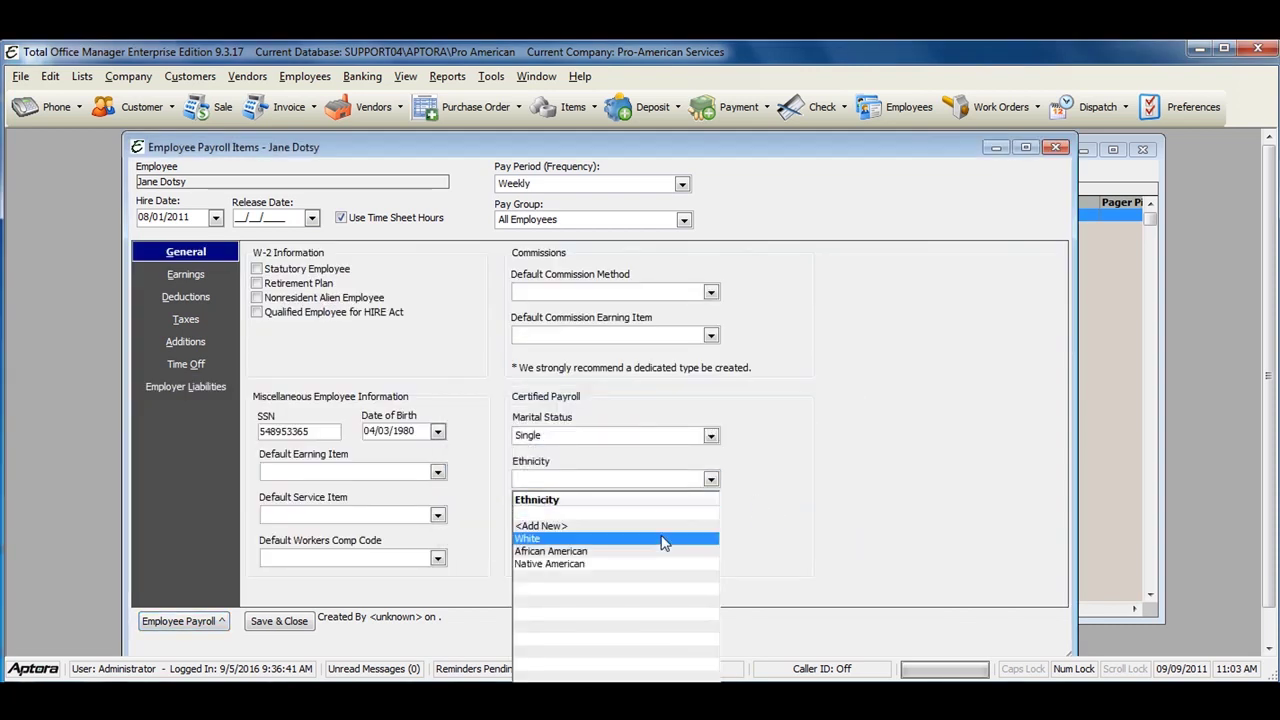
click(663, 541)
click(183, 621)
click(230, 628)
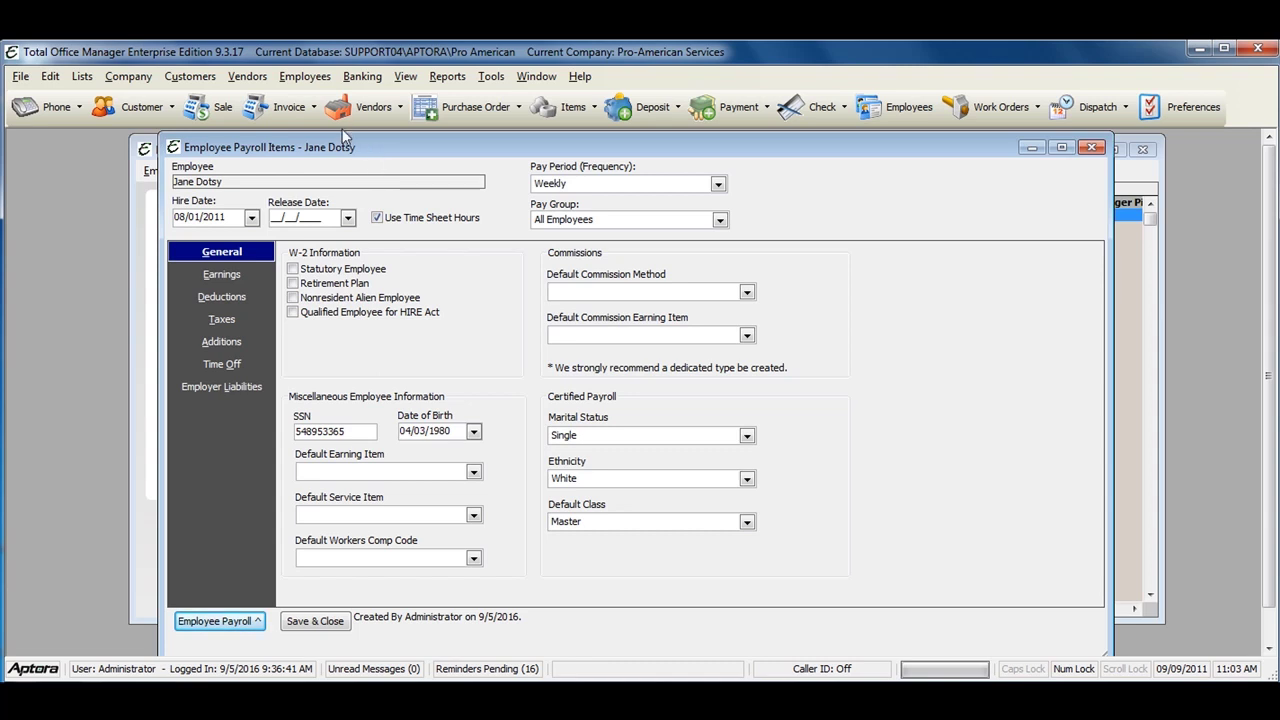
click(312, 80)
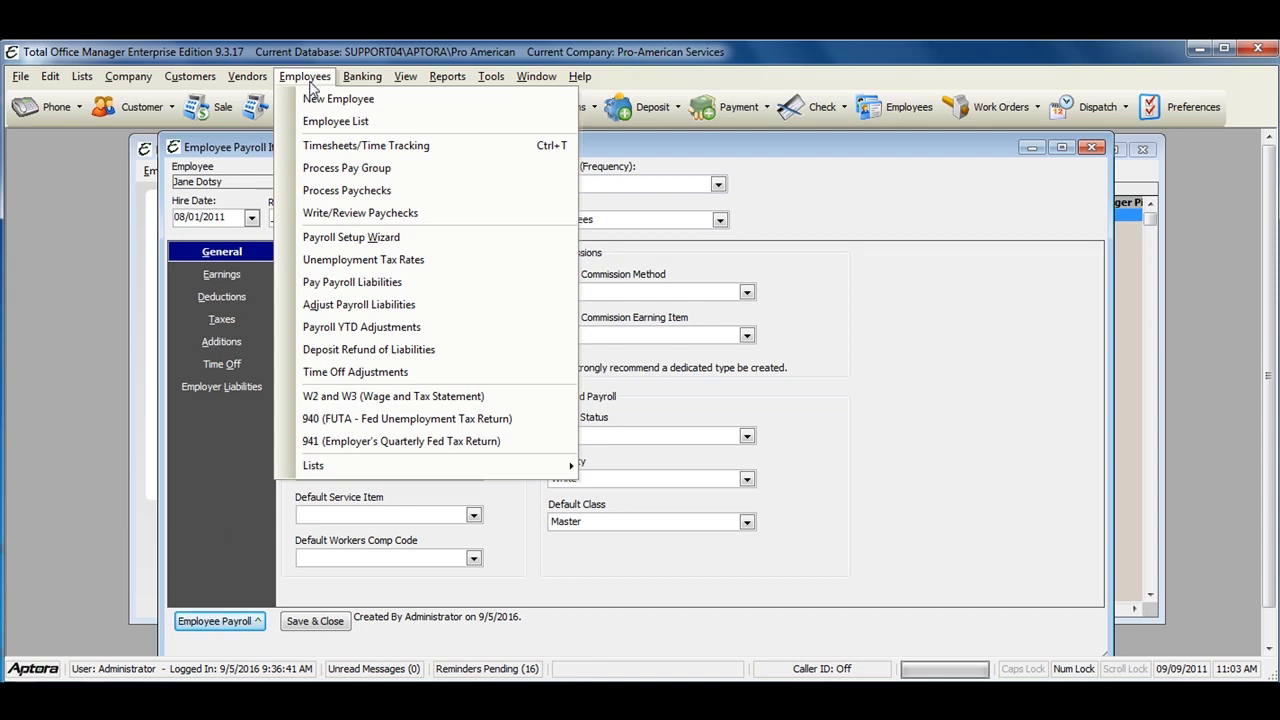
Step: Confirm the 0.6% federal rate and the 4.590, 4.747, 1.470, 4.7433 state quarterly rates
click(390, 263)
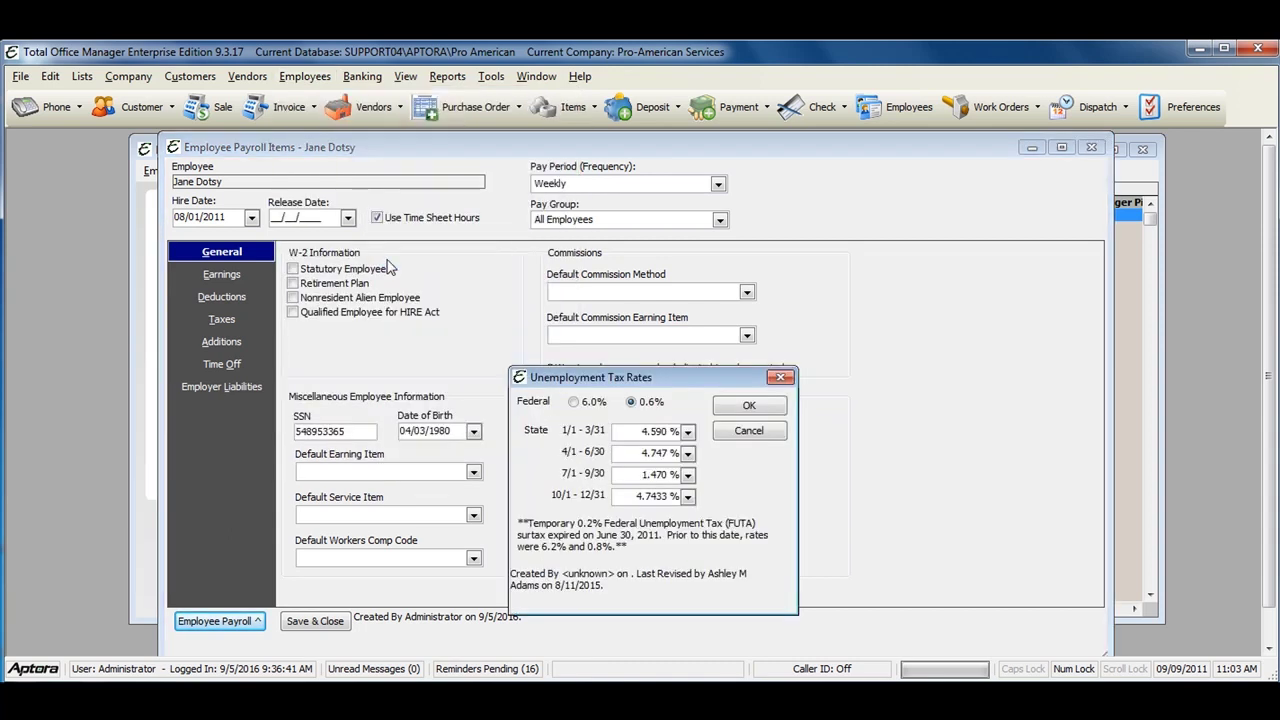
drag(637, 378, 542, 181)
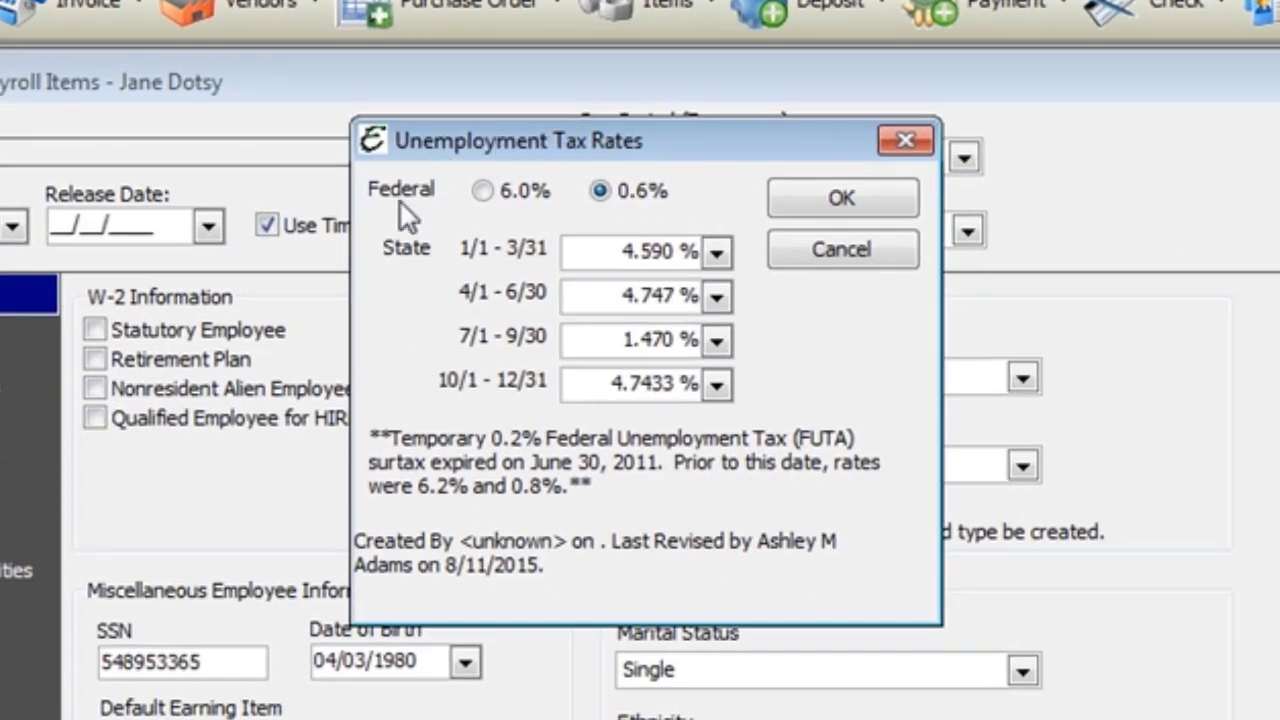
mouse_move(401, 202)
click(604, 250)
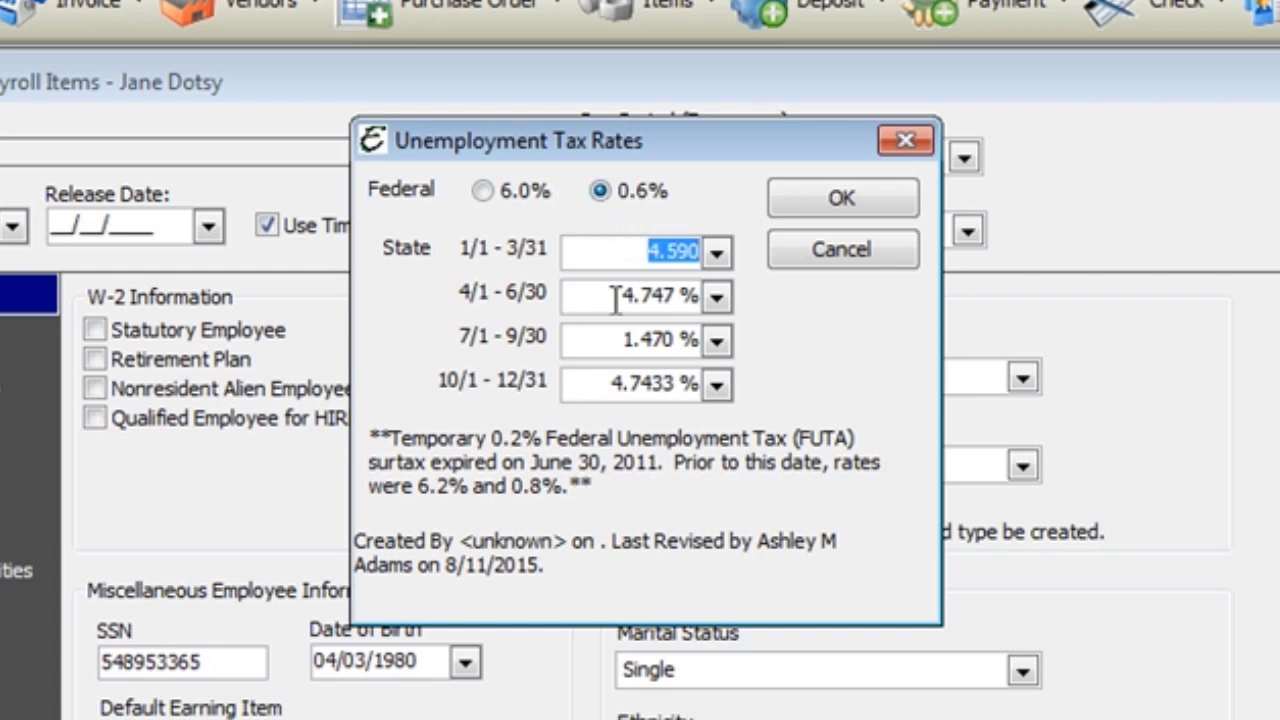
click(616, 296)
click(612, 340)
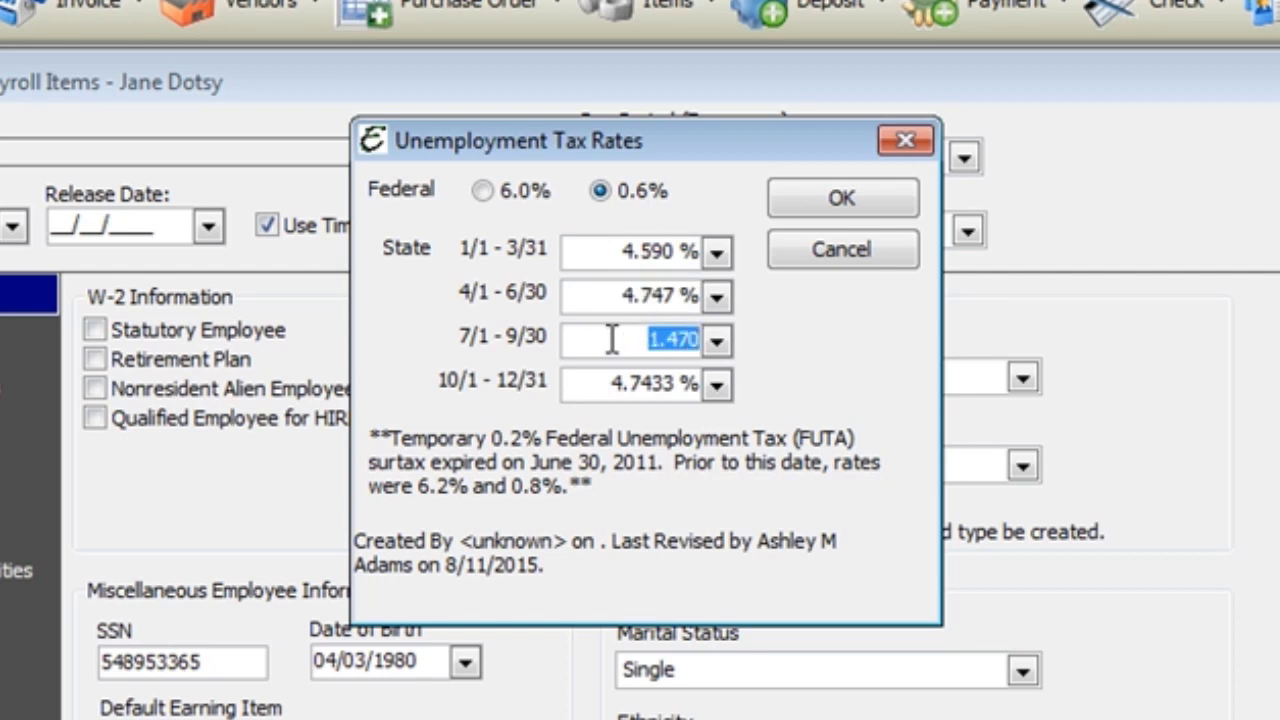
click(600, 382)
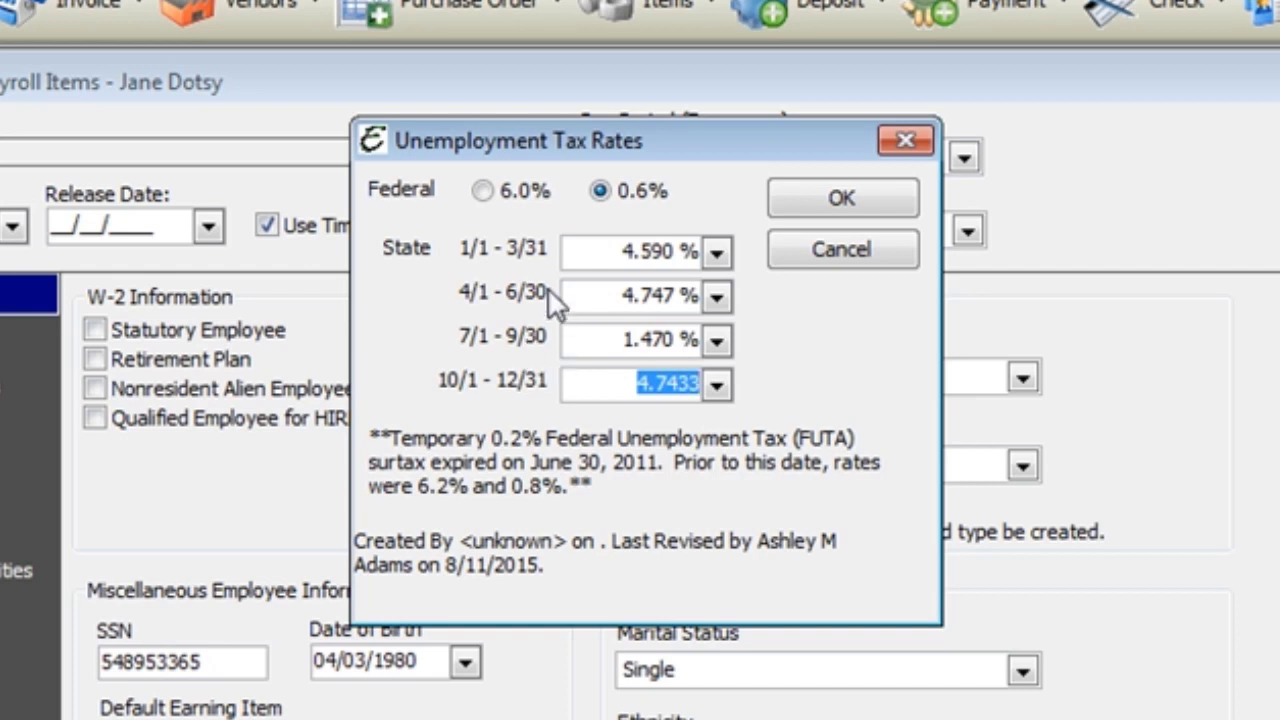
click(893, 196)
drag(511, 134, 532, 152)
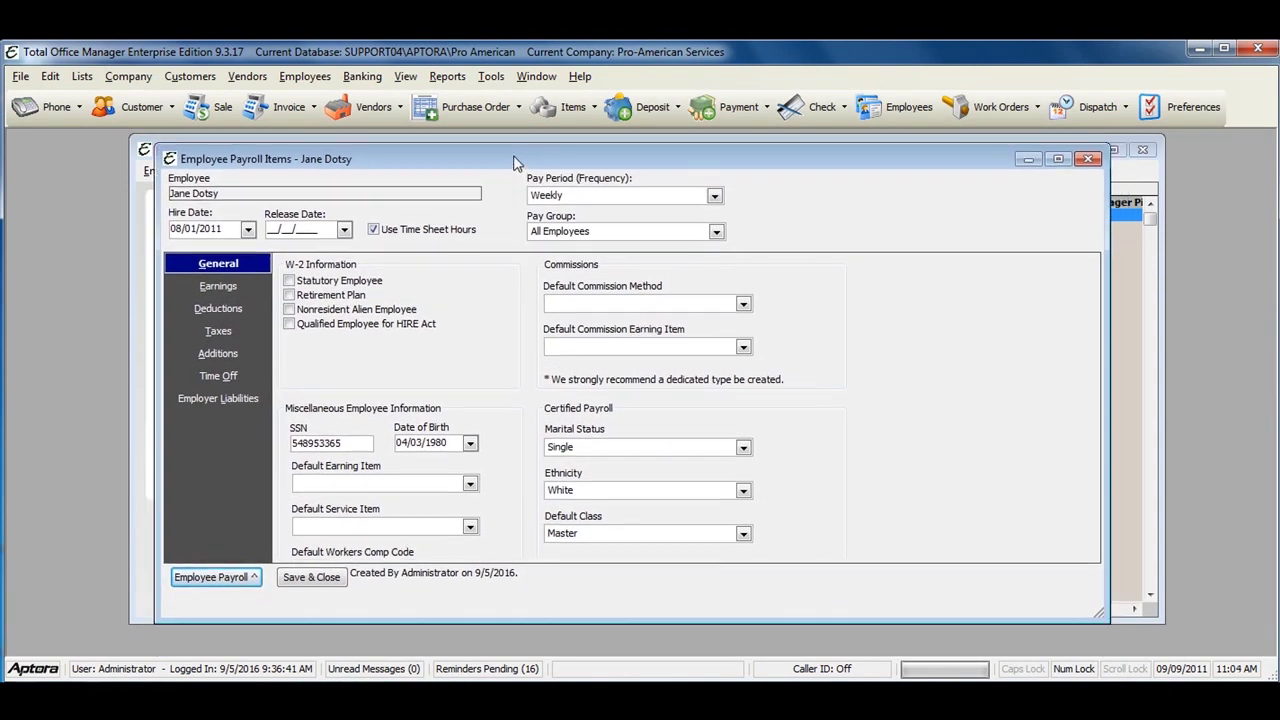
drag(515, 163, 528, 165)
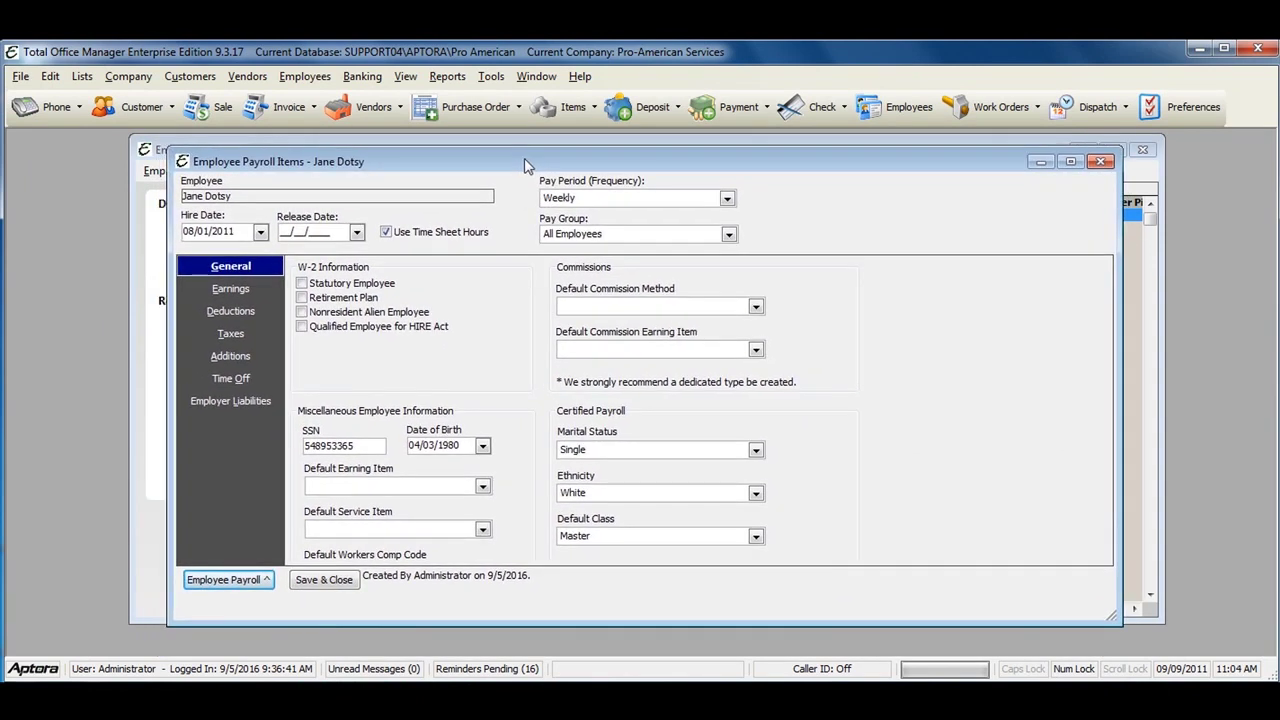